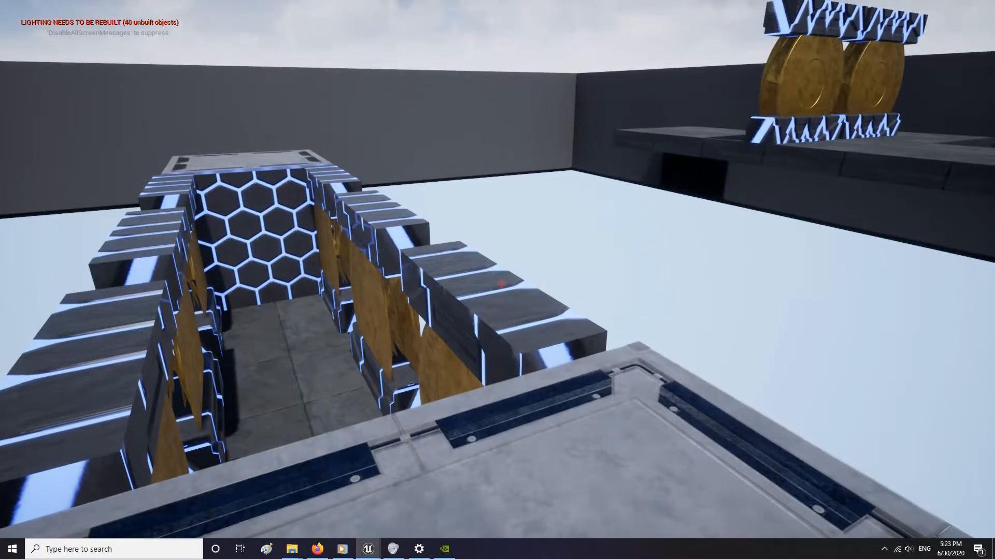
# - Walk through the level in play mode to examine the lift platforms and the corridors of gold discs
pyautogui.press('w')
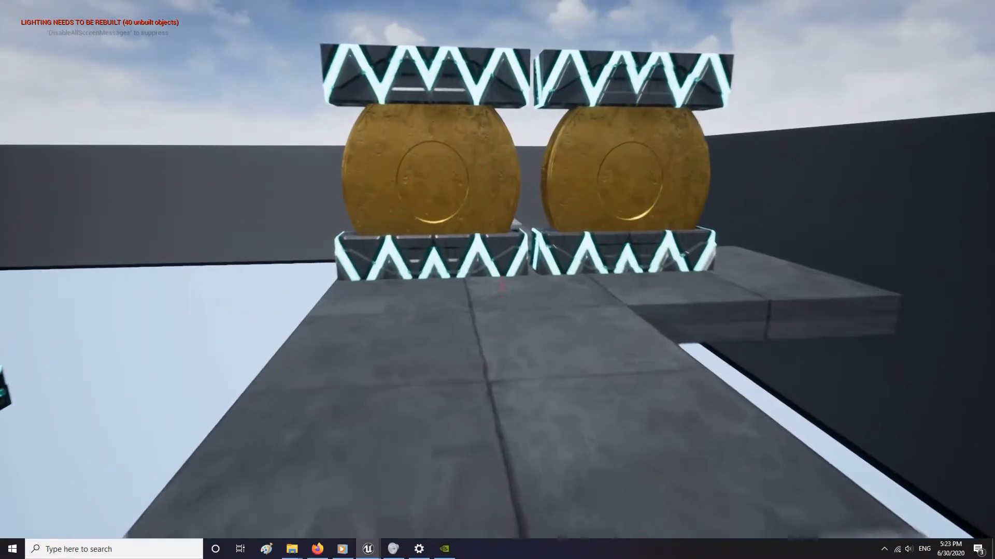
pyautogui.press('w')
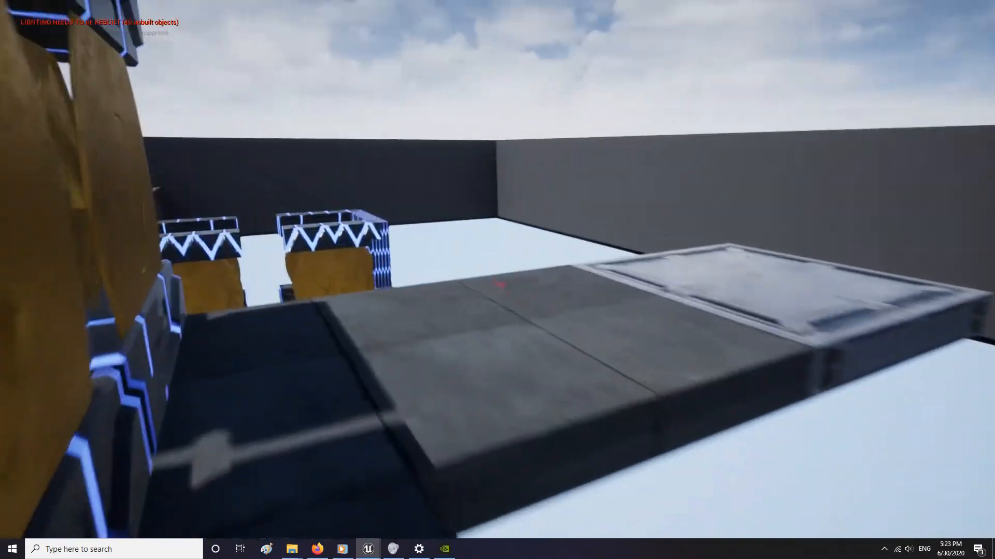
pyautogui.press('w')
pyautogui.press('w')
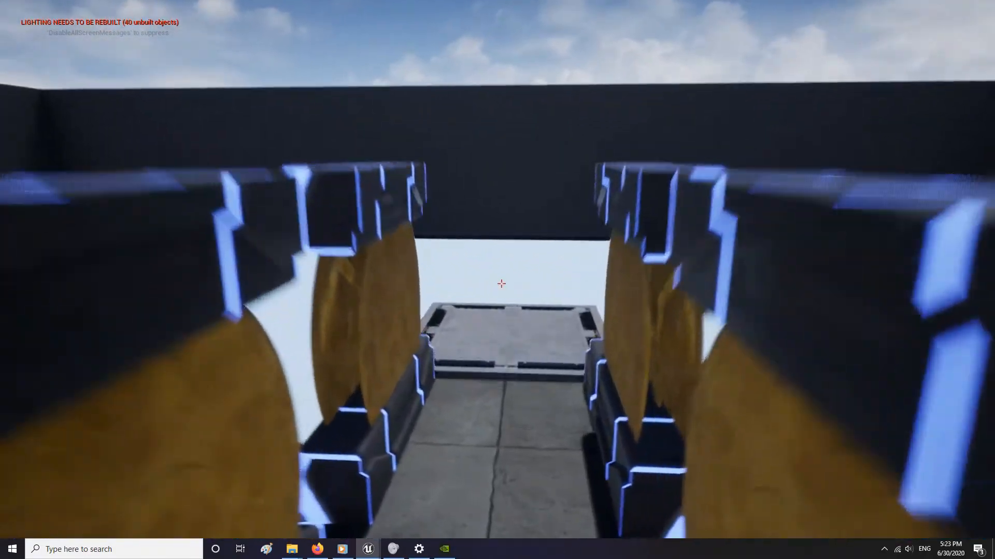
pyautogui.press('w')
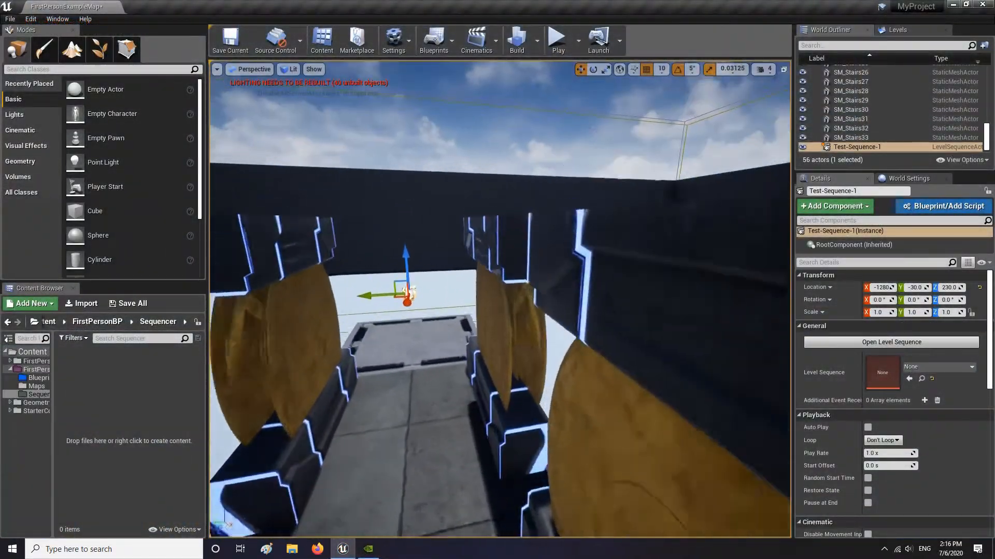
# - Fly around the level in the editor viewport to examine the disc corridor, the lift platform and the raised walkway
pyautogui.press('w')
pyautogui.moveTo(500, 299); pyautogui.dragTo(417, 300, button='right')
pyautogui.press('s')
pyautogui.press('a')
pyautogui.press('w')
pyautogui.press('d')
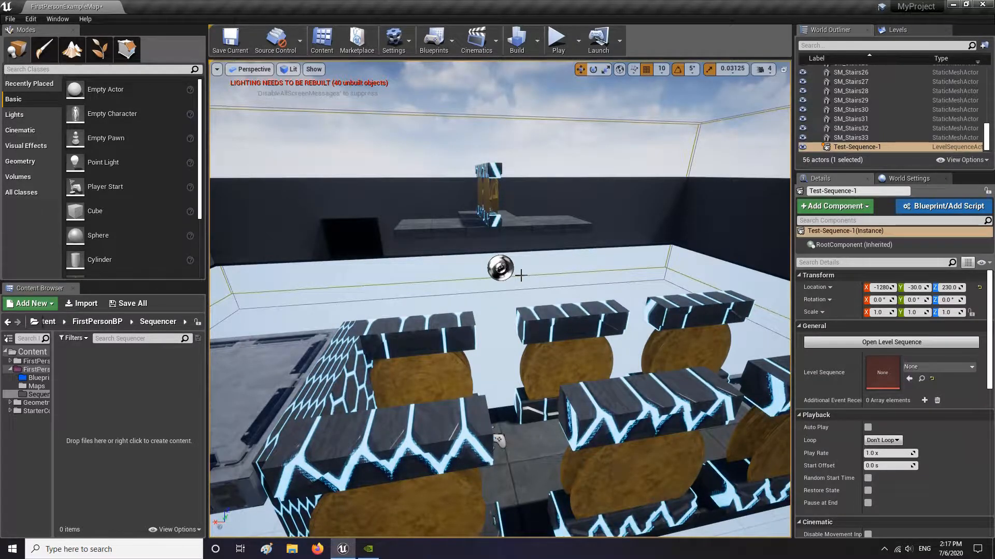
pyautogui.press('s')
pyautogui.moveTo(520, 275); pyautogui.dragTo(500, 275, button='right')
pyautogui.press('a')
pyautogui.press('s')
pyautogui.press('d')
pyautogui.moveTo(484, 345); pyautogui.dragTo(432, 346, button='right')
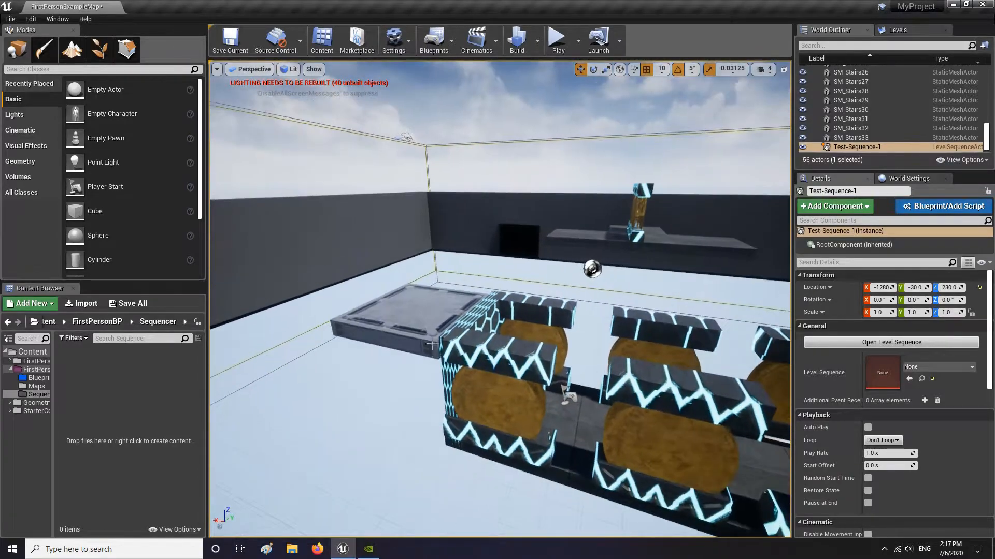
# - Select the Lift platform at the end of the corridor and frame it in the viewport
pyautogui.click(414, 309)
pyautogui.moveTo(413, 308); pyautogui.dragTo(570, 309, button='right')
pyautogui.click(528, 283)
pyautogui.moveTo(527, 283); pyautogui.dragTo(678, 295, button='right')
pyautogui.press('a')
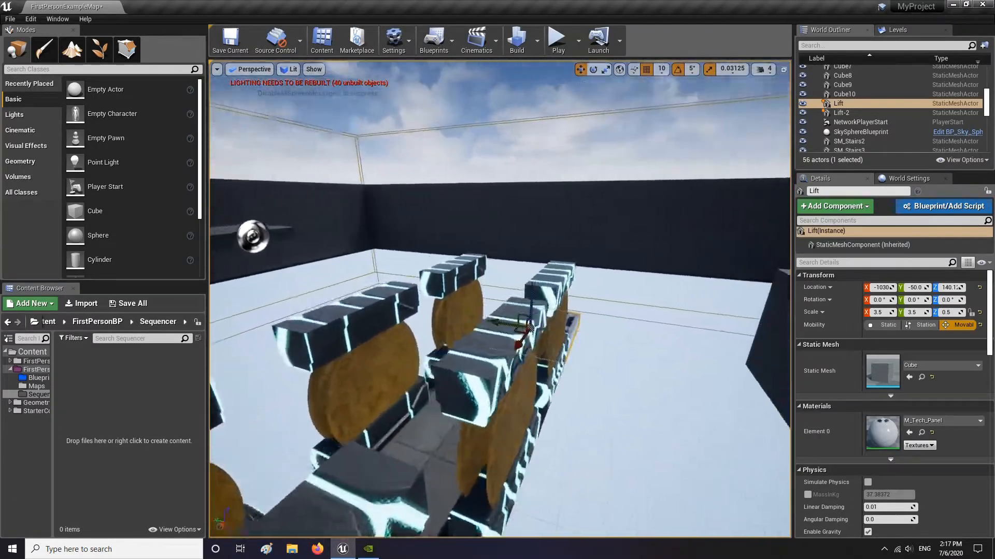
pyautogui.press('f')
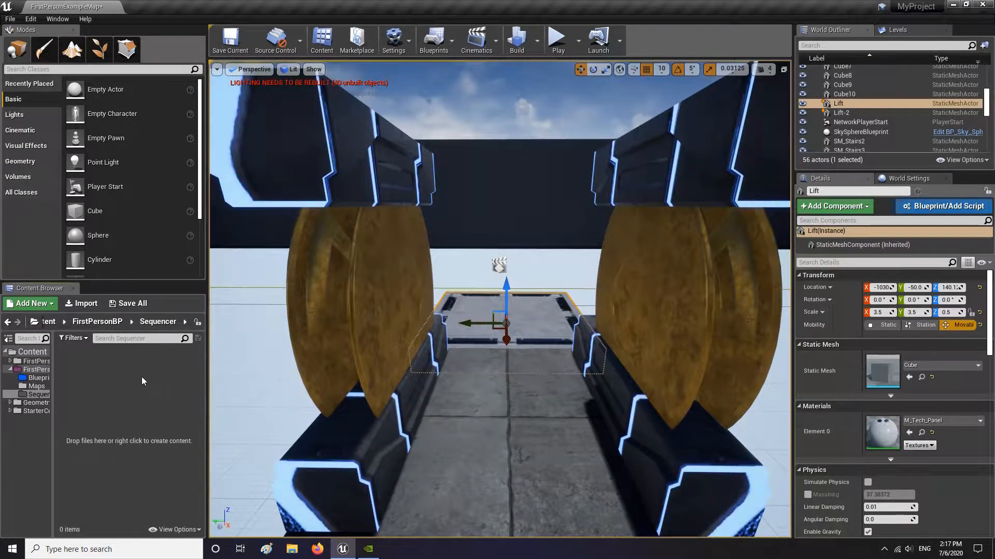
# - Create a new level sequence named Tes-sequence-1 in the FirstPersonBP/Sequencer folder
pyautogui.click(494, 50)
pyautogui.click(509, 70)
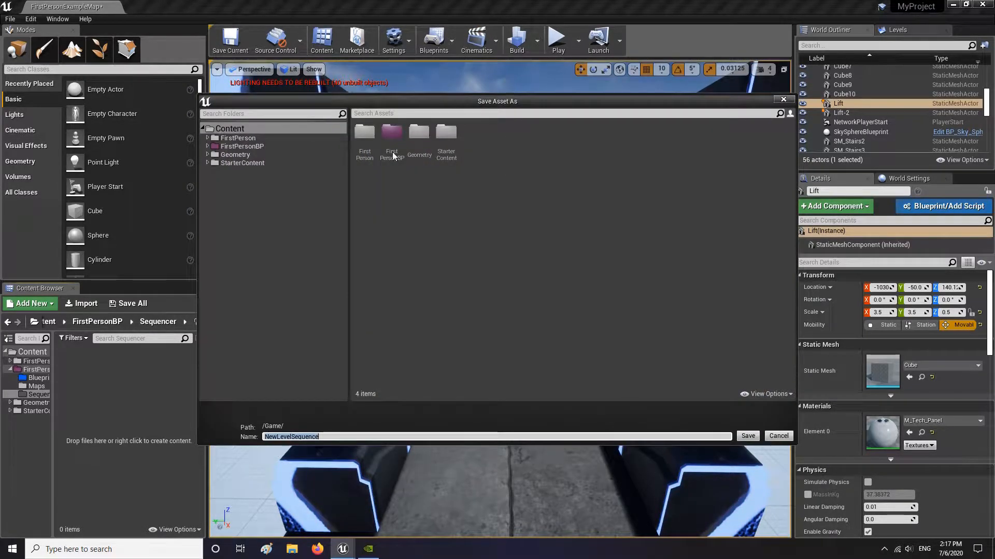
pyautogui.doubleClick(391, 139)
pyautogui.doubleClick(417, 134)
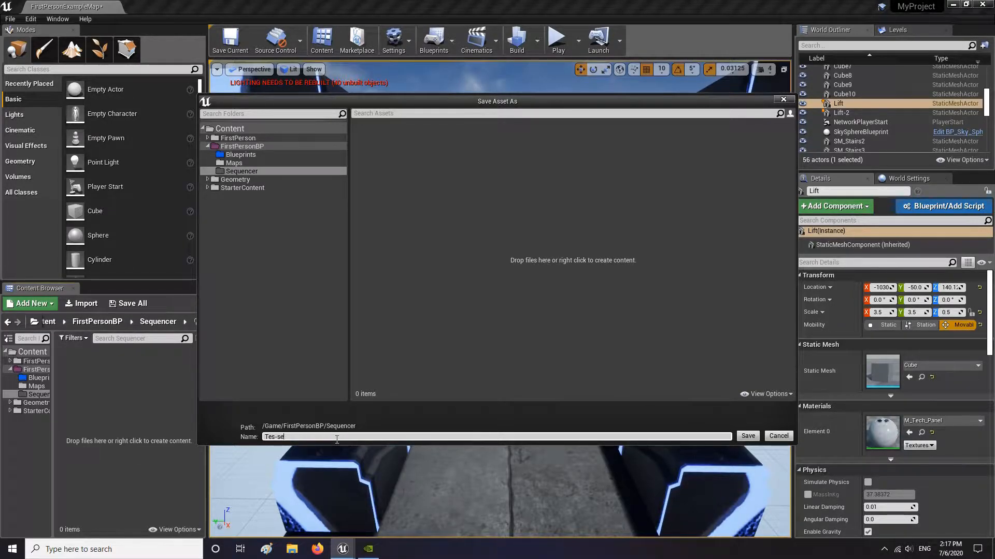
pyautogui.write('Tes-sequence-1')
pyautogui.press('Return')
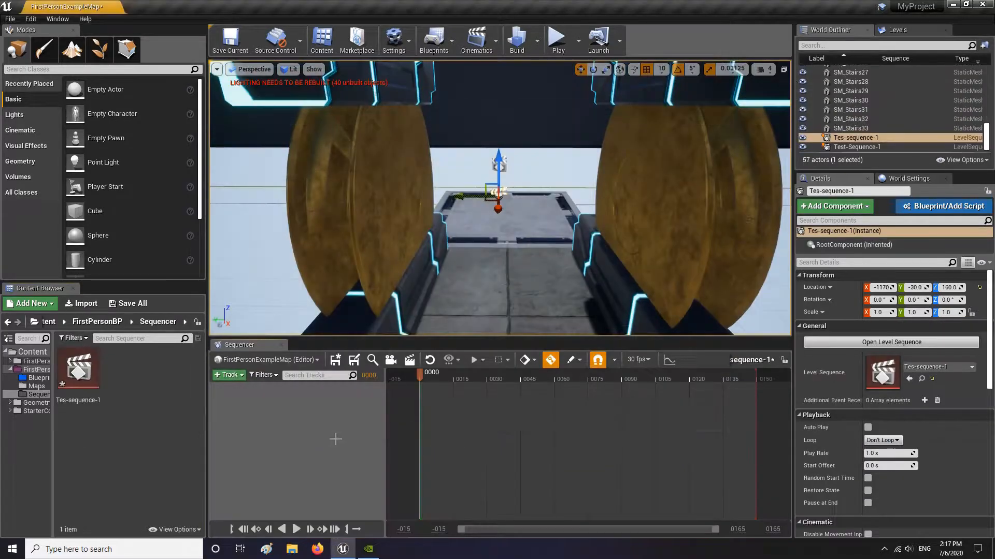
# - Detach the Sequencer into its own maximized window and minimize it
pyautogui.moveTo(240, 344); pyautogui.dragTo(409, 241)
pyautogui.click(745, 235)
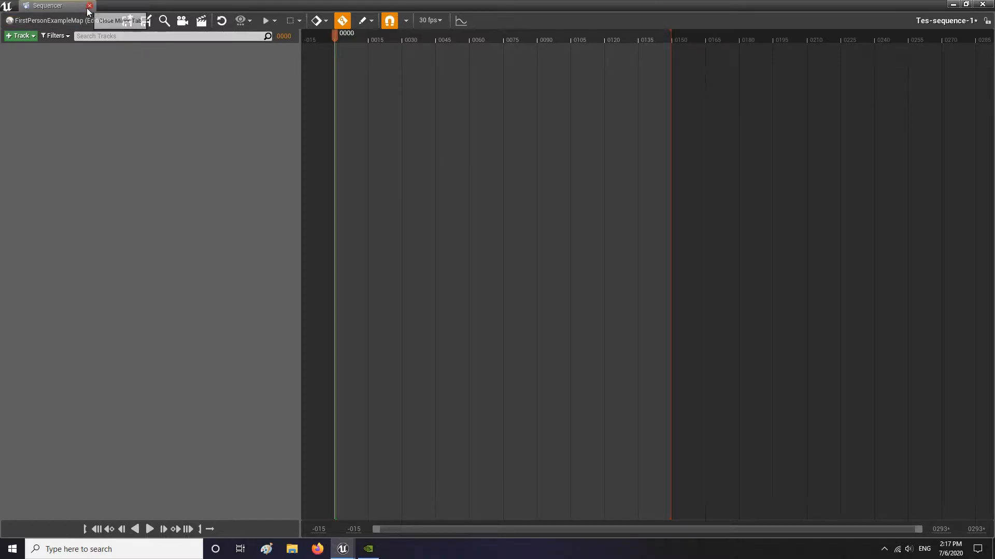
pyautogui.click(955, 5)
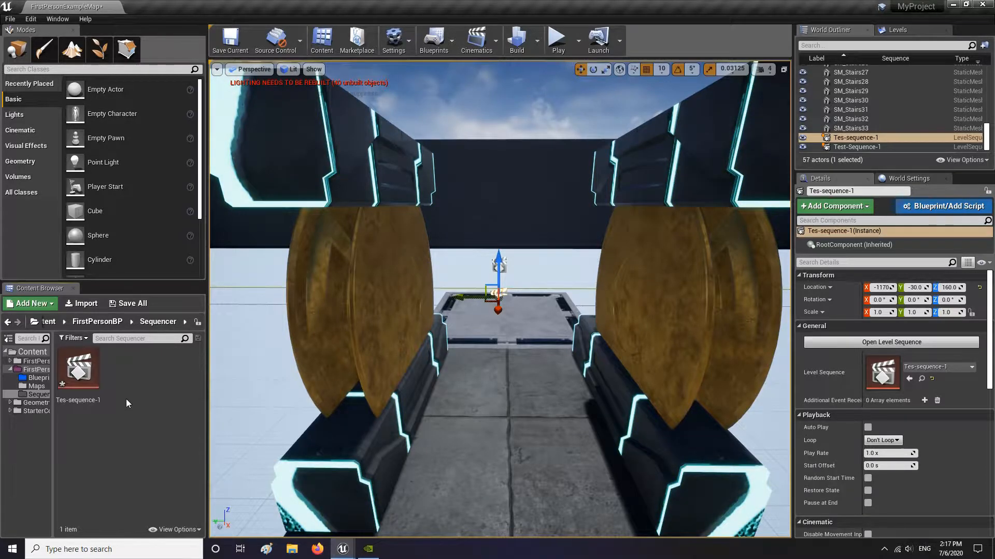
# - Create a widget blueprint with its default name in the Sequencer folder and open it for editing
pyautogui.rightClick(133, 373)
pyautogui.moveTo(181, 365)
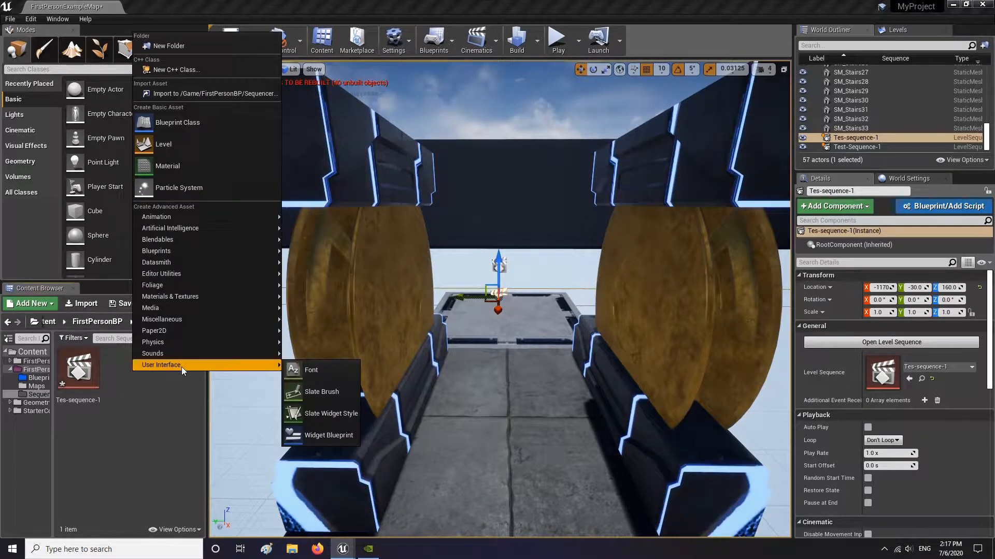
pyautogui.click(329, 435)
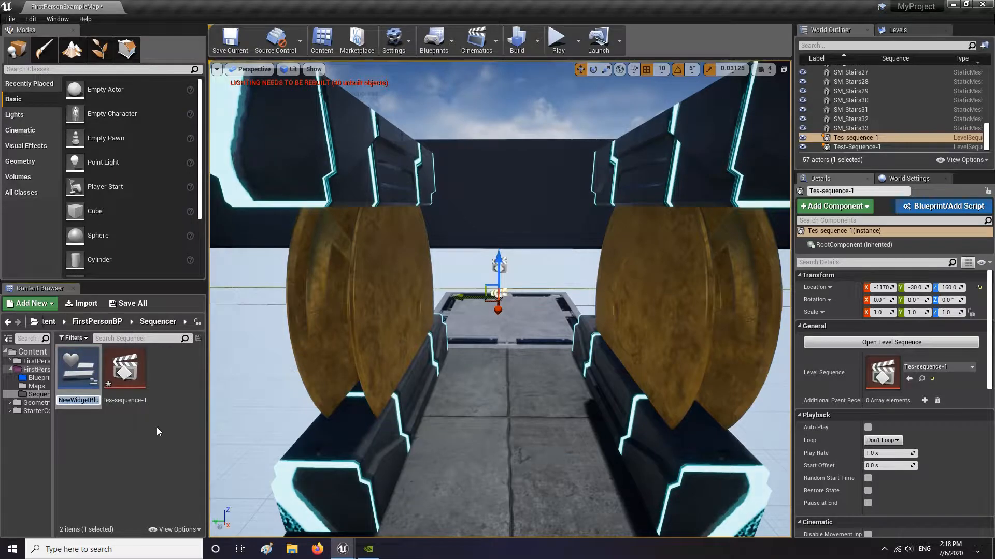
pyautogui.click(83, 388)
pyautogui.doubleClick(83, 388)
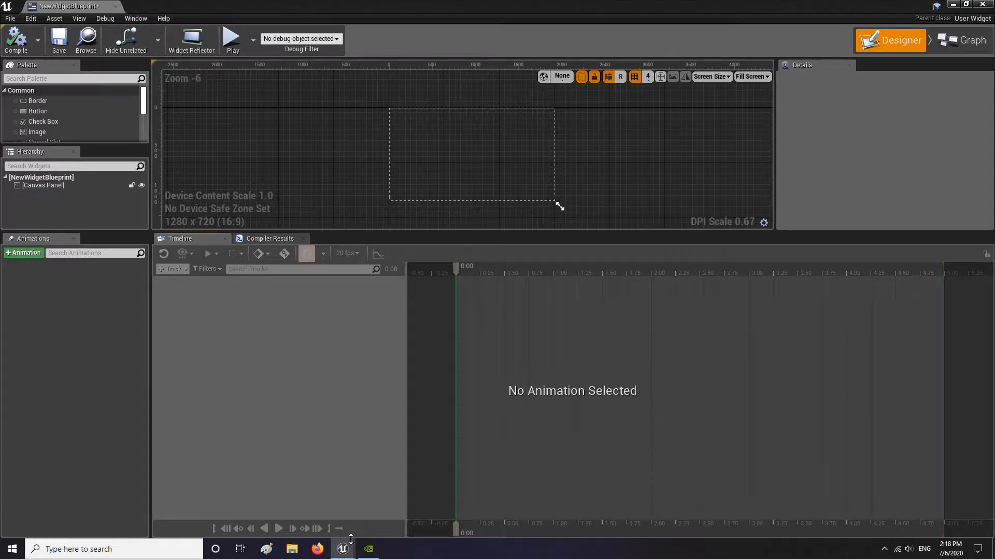
# - Bring back the Sequencer window, dock it below the level viewport, and enlarge the viewport above it
pyautogui.moveTo(344, 549)
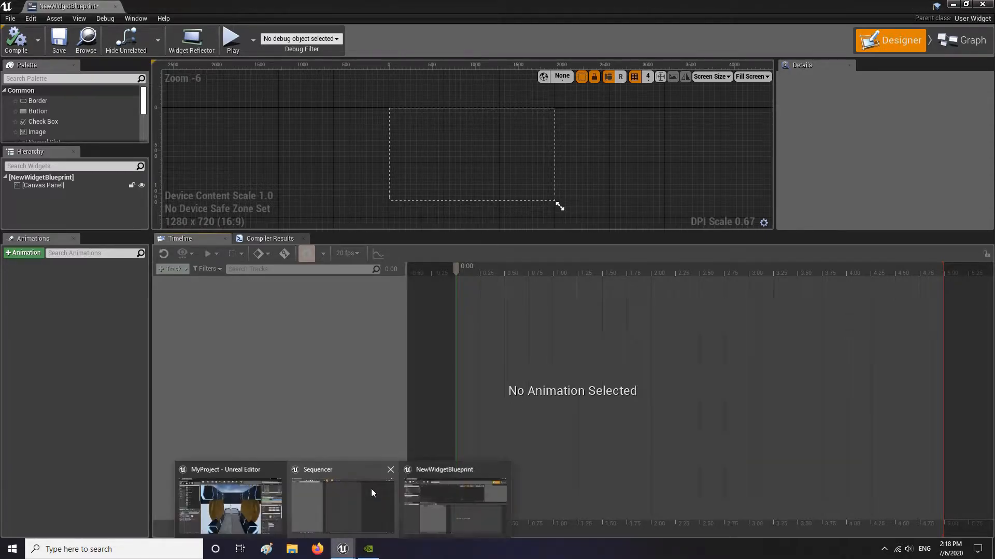
pyautogui.click(342, 498)
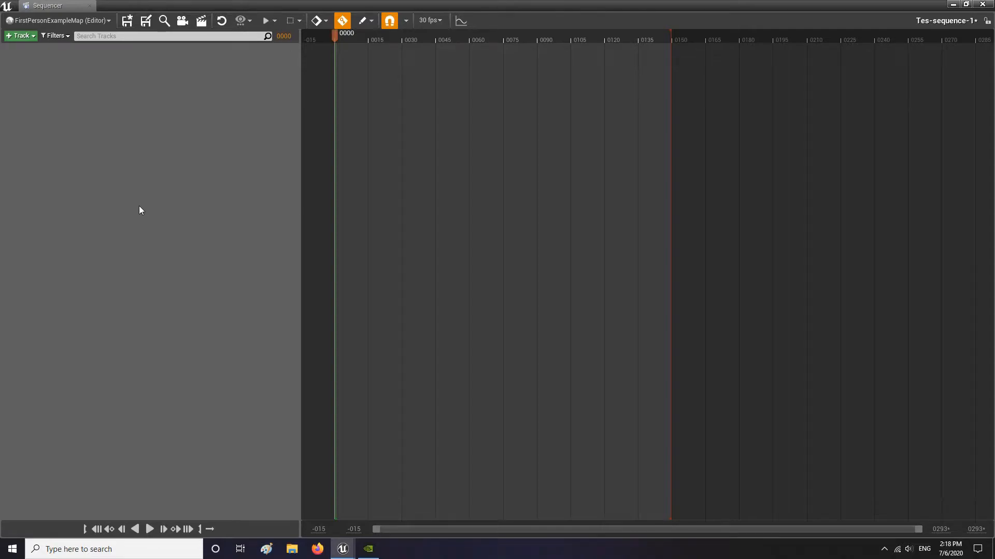
pyautogui.moveTo(37, 7); pyautogui.dragTo(276, 298)
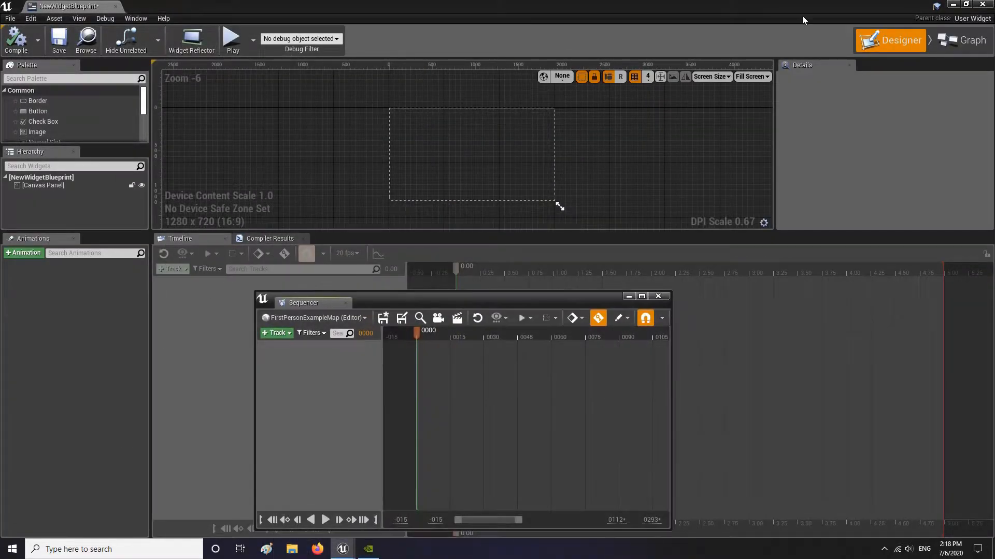
pyautogui.click(953, 5)
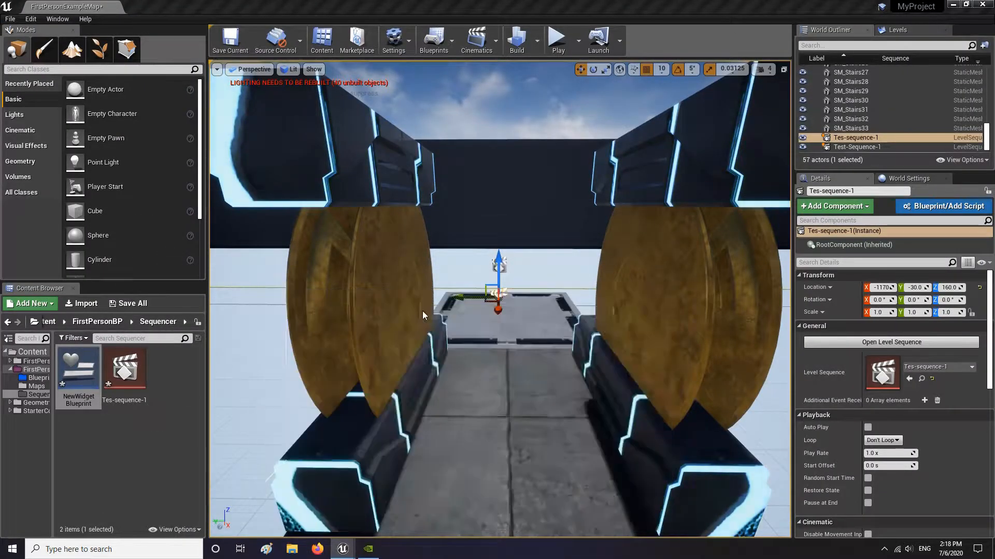
pyautogui.moveTo(383, 477); pyautogui.dragTo(375, 493)
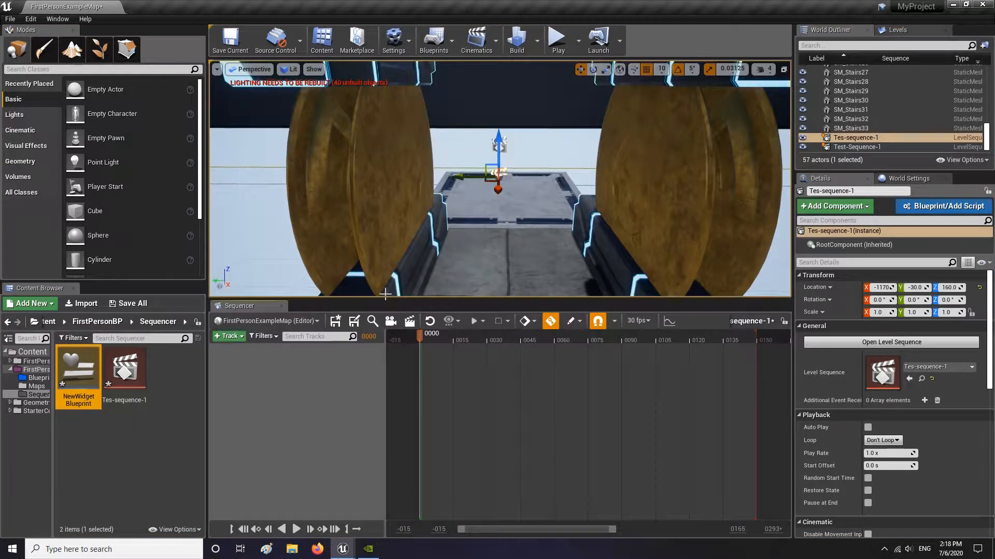
pyautogui.moveTo(388, 296); pyautogui.dragTo(388, 392)
pyautogui.moveTo(458, 305); pyautogui.dragTo(463, 280, button='right')
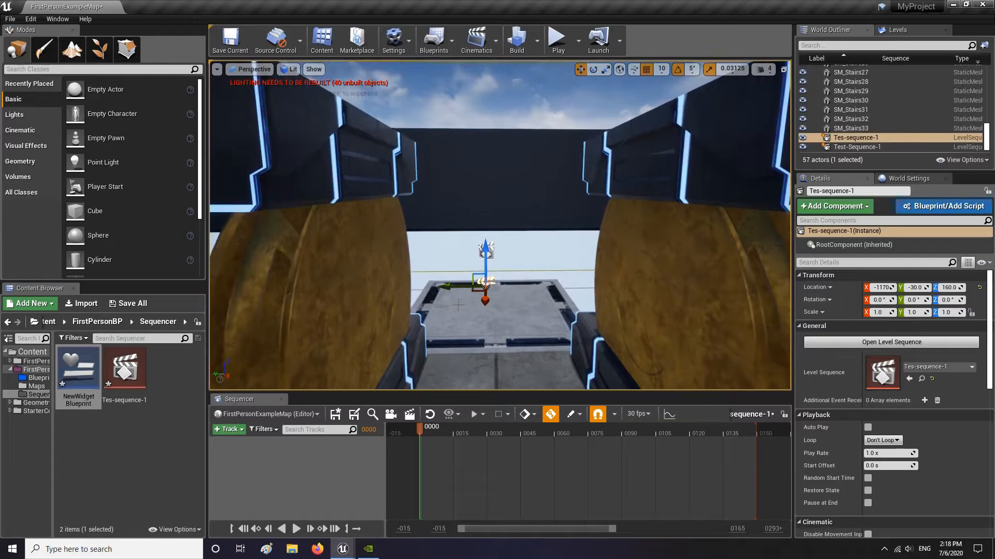
# - Save all modified content, including the level and the new sequence
pyautogui.click(130, 303)
pyautogui.click(589, 369)
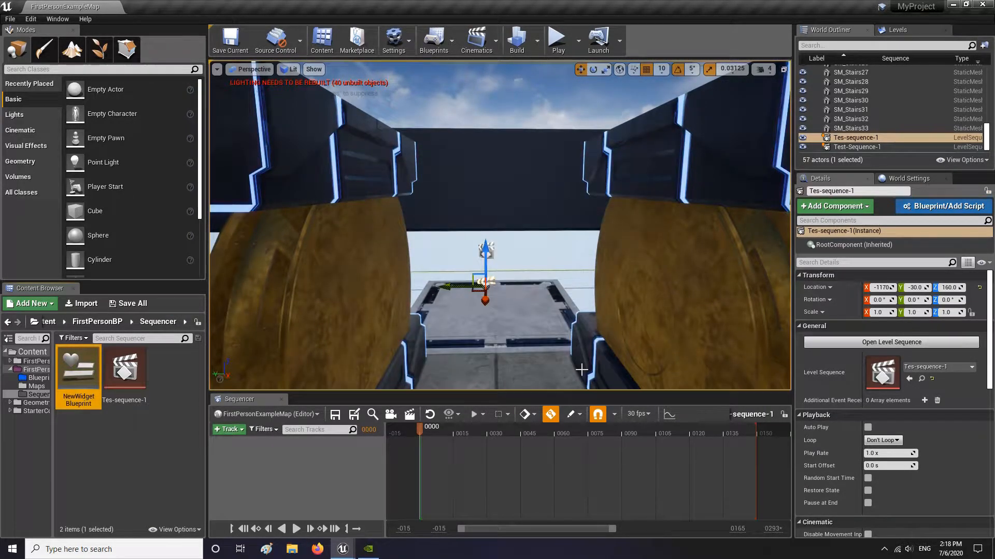
pyautogui.moveTo(550, 300)
pyautogui.mouseDown(button='right')
pyautogui.moveTo(561, 320)
pyautogui.moveTo(550, 301)
pyautogui.mouseUp(button='right')
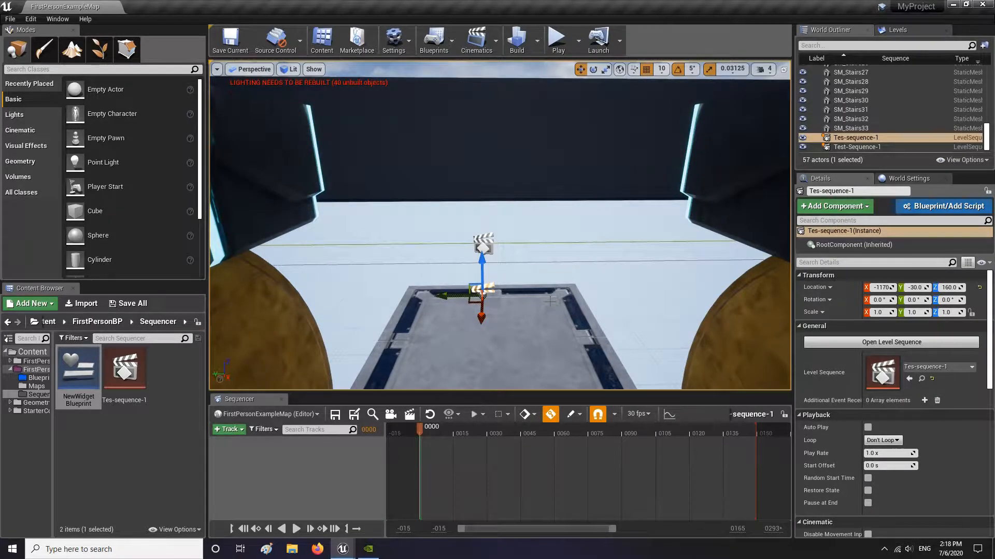
# - Delete the old Test-Sequence-1 actor above the lift platform from the level
pyautogui.moveTo(553, 279); pyautogui.dragTo(538, 298, button='right')
pyautogui.press('s')
pyautogui.press('w')
pyautogui.click(510, 211)
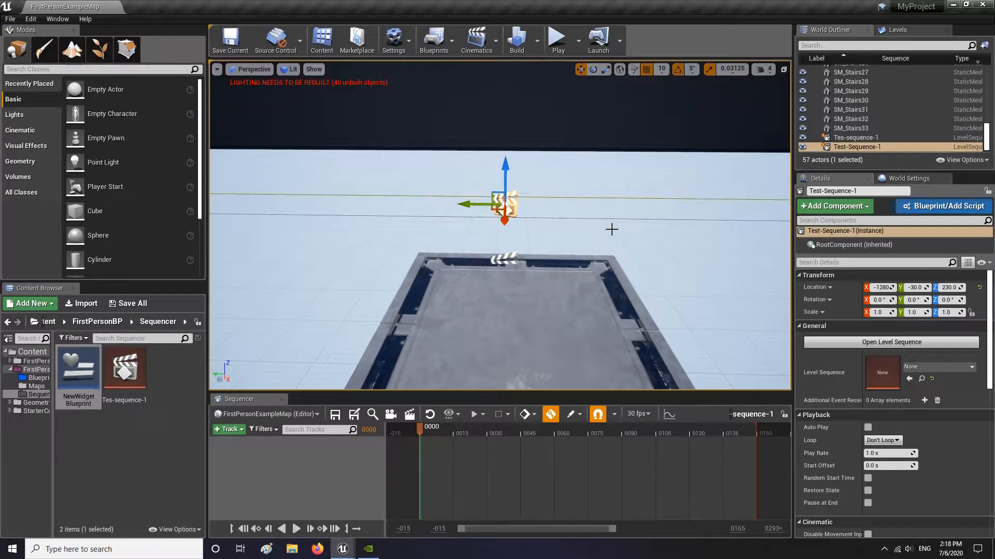
pyautogui.press('Delete')
# - Move the Tes-sequence-1 actor up and behind the lift platform, to about X -1320, Z 260
pyautogui.click(508, 259)
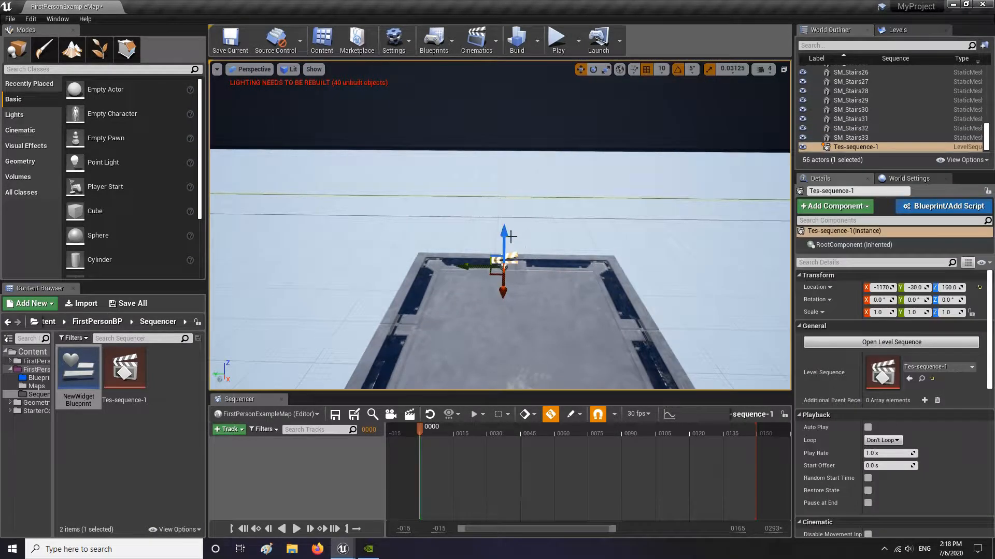
pyautogui.moveTo(508, 236); pyautogui.dragTo(509, 179)
pyautogui.moveTo(501, 231); pyautogui.dragTo(503, 199)
pyautogui.moveTo(503, 200); pyautogui.dragTo(529, 194, button='right')
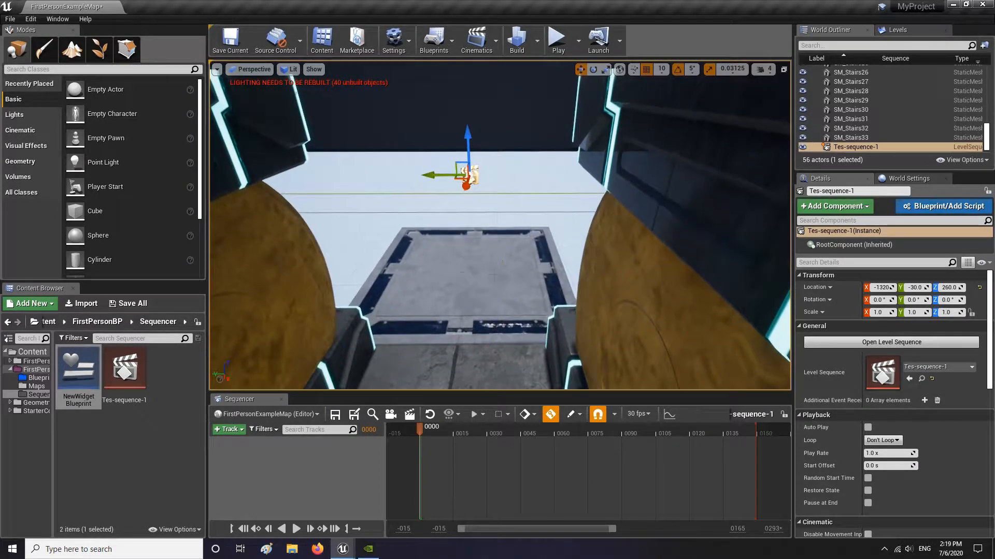
# - Move the upper pillar frame SM_Stairs19 sideways off the gold discs to Y 460
pyautogui.click(465, 272)
pyautogui.moveTo(466, 271)
pyautogui.mouseDown(button='right')
pyautogui.moveTo(463, 263)
pyautogui.moveTo(461, 275)
pyautogui.mouseUp(button='right')
pyautogui.click(463, 264)
pyautogui.moveTo(494, 236); pyautogui.dragTo(222, 141)
pyautogui.moveTo(458, 290); pyautogui.dragTo(465, 292, button='right')
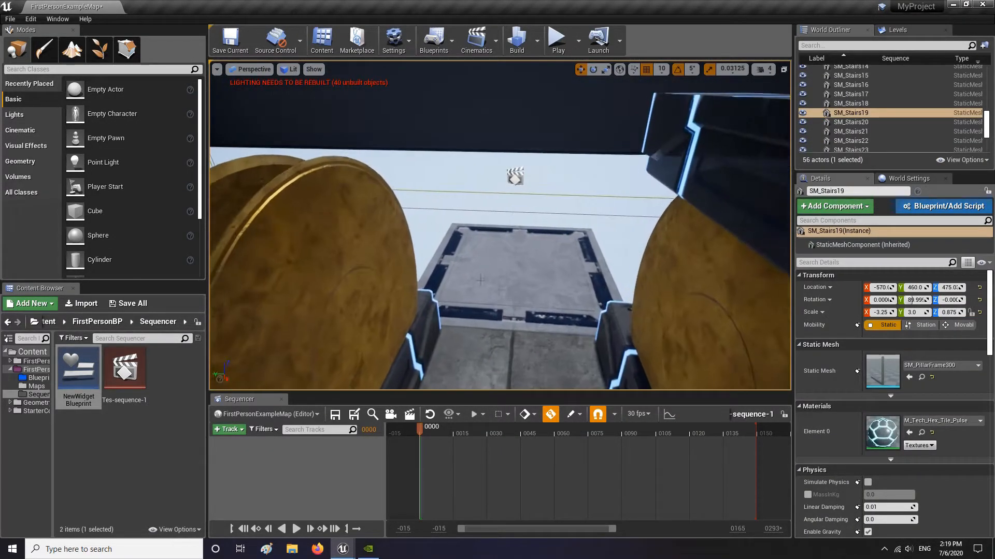
# - Select the Lift platform and close the Sequencer
pyautogui.click(466, 293)
pyautogui.moveTo(598, 286); pyautogui.dragTo(548, 286, button='right')
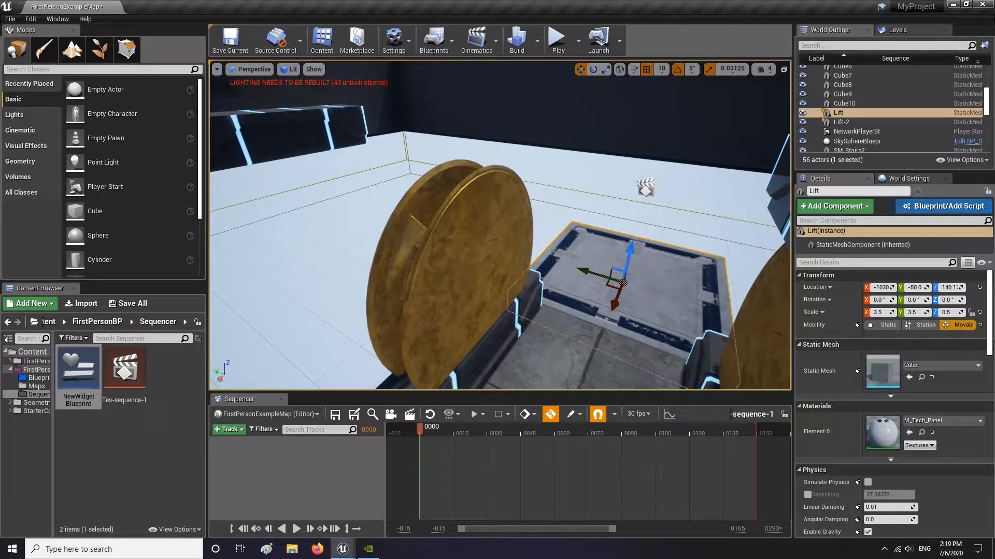
pyautogui.click(283, 399)
# - Move the pillar frame SM_Stairs19 back above the gold discs at Y 90
pyautogui.moveTo(361, 372); pyautogui.dragTo(334, 363, button='right')
pyautogui.click(422, 222)
pyautogui.moveTo(422, 222); pyautogui.dragTo(469, 274, button='right')
pyautogui.moveTo(247, 206); pyautogui.dragTo(468, 280)
pyautogui.moveTo(477, 282); pyautogui.dragTo(527, 280, button='right')
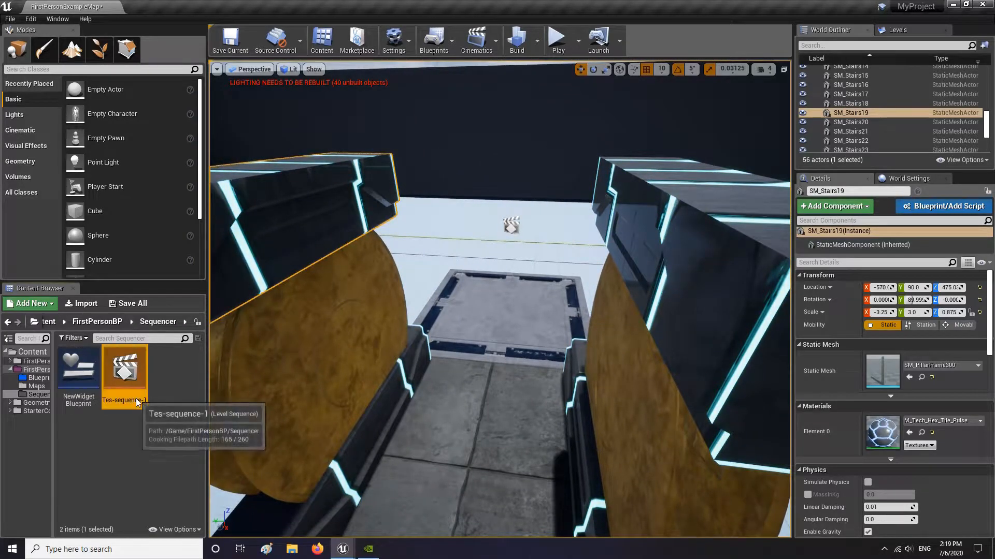
# - Reopen Tes-sequence-1 in the Sequencer and select the Lift platform at the end of the corridor
pyautogui.doubleClick(124, 369)
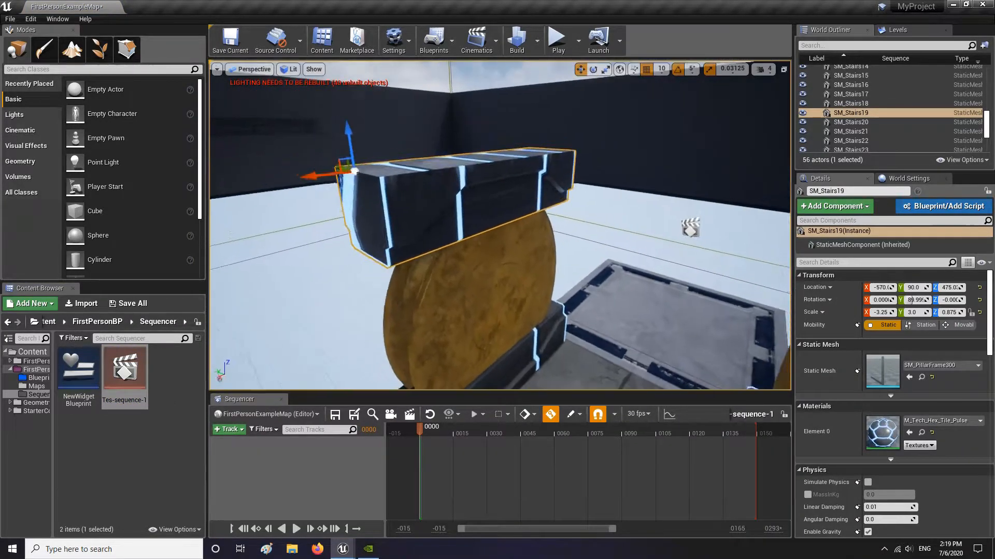
pyautogui.moveTo(500, 225)
pyautogui.mouseDown(button='right')
pyautogui.moveTo(448, 220)
pyautogui.moveTo(510, 238)
pyautogui.moveTo(508, 230)
pyautogui.mouseUp(button='right')
pyautogui.moveTo(530, 283); pyautogui.dragTo(547, 291, button='right')
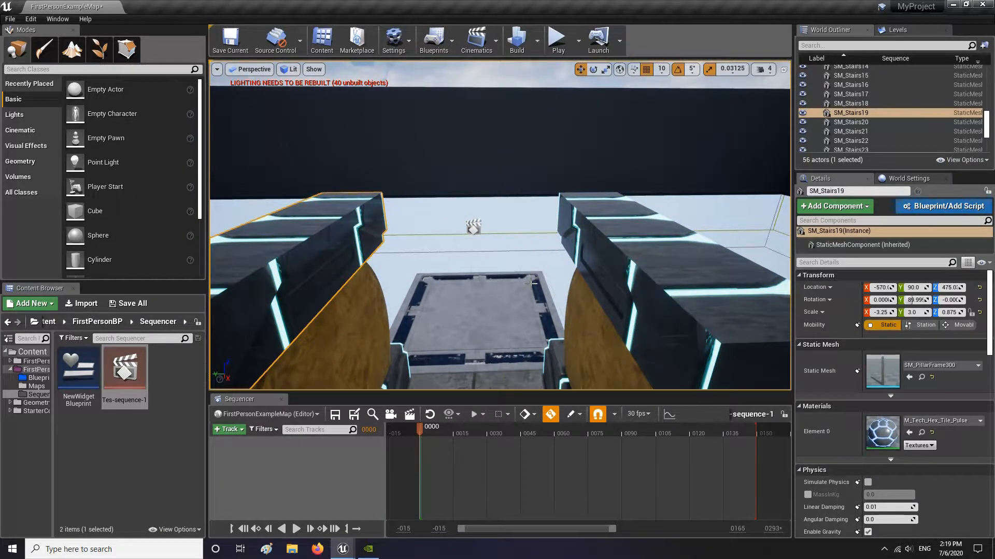
pyautogui.moveTo(531, 283); pyautogui.dragTo(522, 304, button='right')
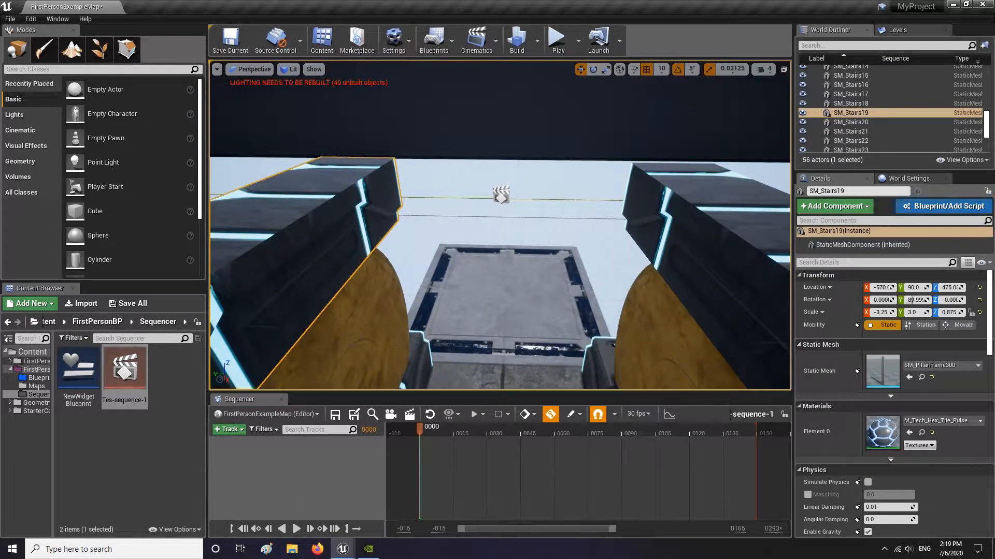
pyautogui.click(500, 324)
pyautogui.moveTo(530, 285); pyautogui.dragTo(451, 239, button='right')
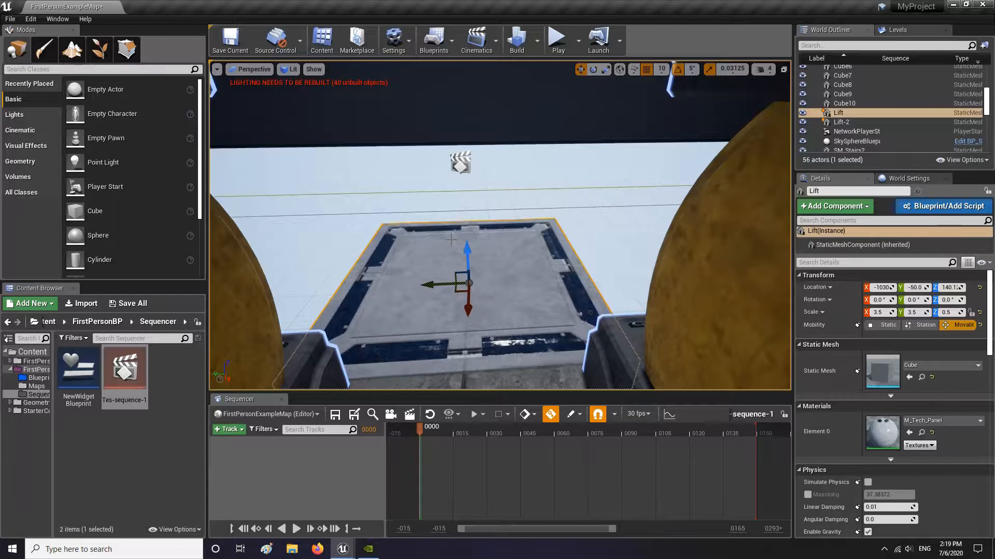
pyautogui.moveTo(514, 257); pyautogui.dragTo(539, 257, button='right')
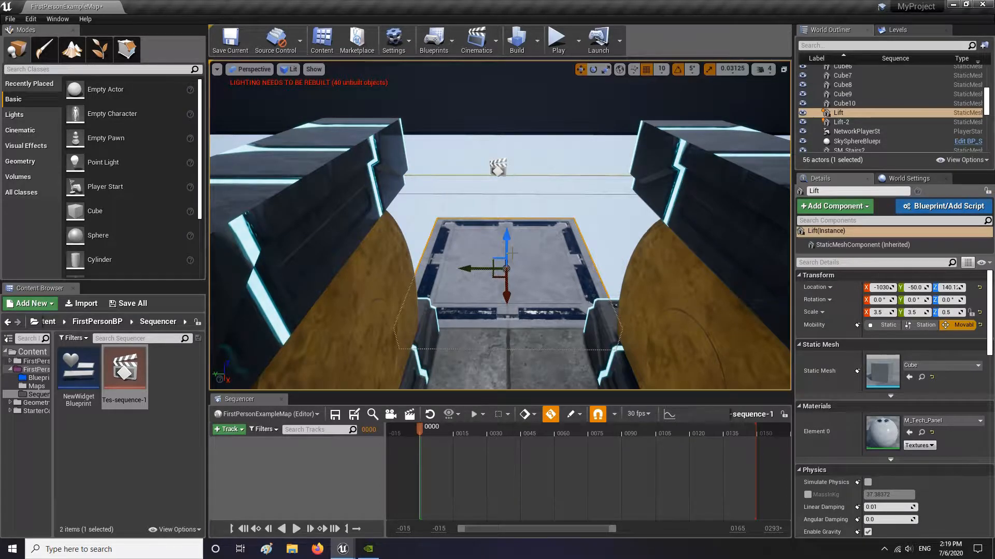
# - Add the Lift platform to the sequence as an actor track and expand its Transform channels
pyautogui.moveTo(512, 253); pyautogui.dragTo(363, 285, button='right')
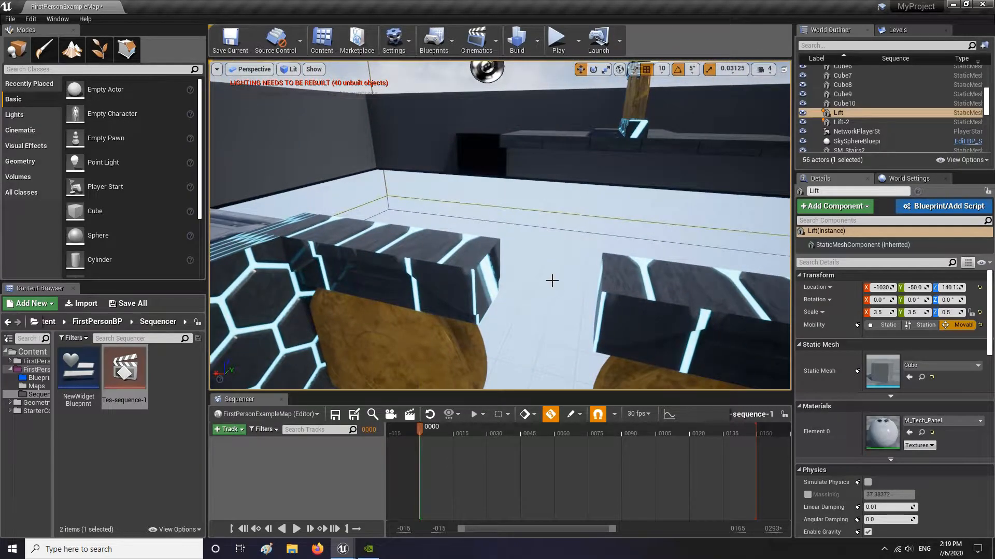
pyautogui.press('f')
pyautogui.moveTo(492, 259); pyautogui.dragTo(487, 263, button='right')
pyautogui.moveTo(541, 326); pyautogui.dragTo(373, 306, button='right')
pyautogui.moveTo(757, 347); pyautogui.dragTo(627, 381, button='right')
pyautogui.moveTo(560, 235); pyautogui.dragTo(688, 173, button='right')
pyautogui.moveTo(409, 312); pyautogui.dragTo(542, 310, button='right')
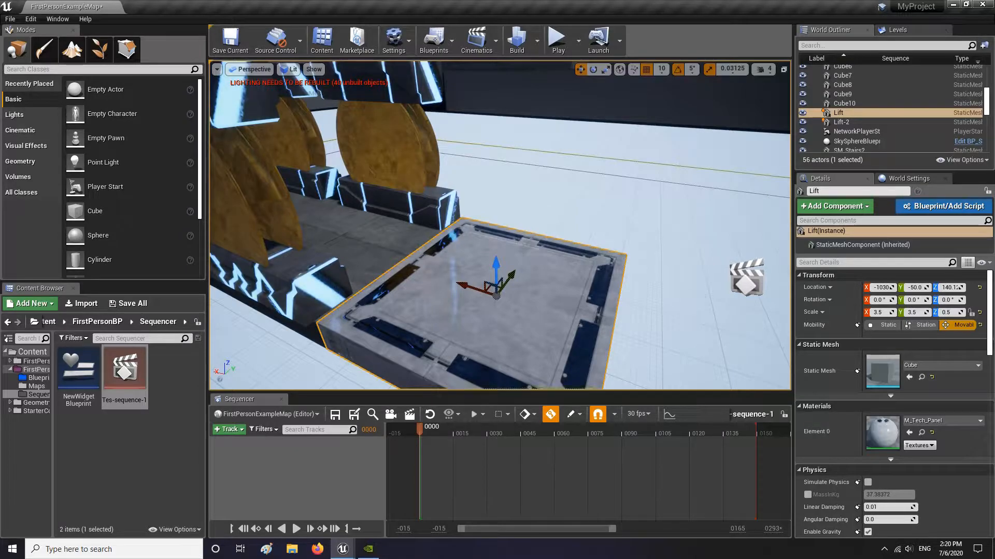
pyautogui.click(229, 430)
pyautogui.moveTo(253, 278)
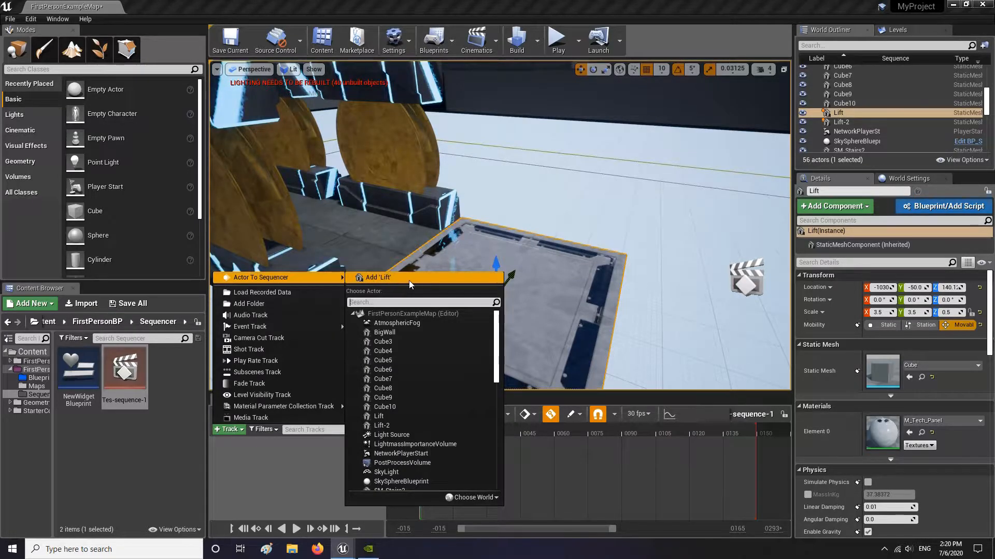
pyautogui.moveTo(498, 368); pyautogui.dragTo(493, 338)
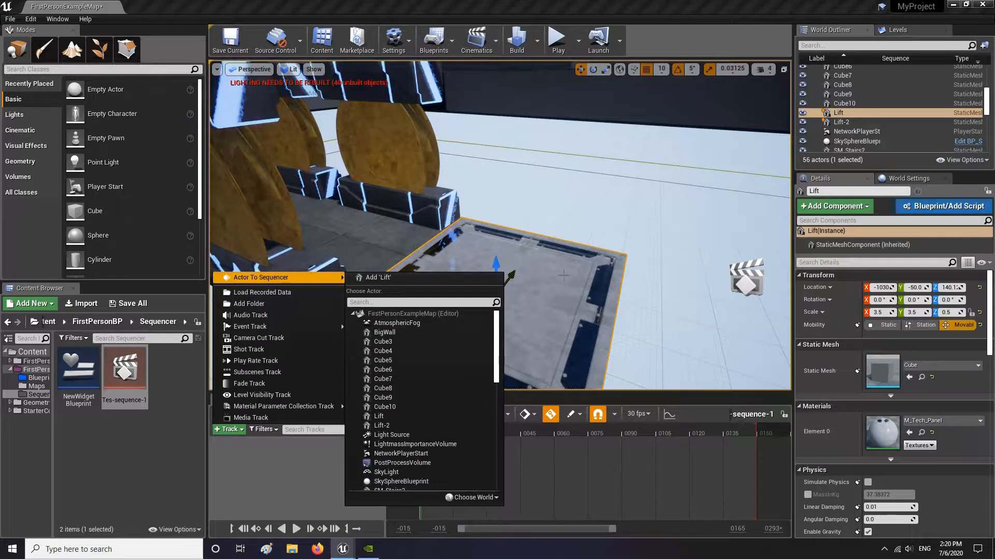
pyautogui.click(371, 279)
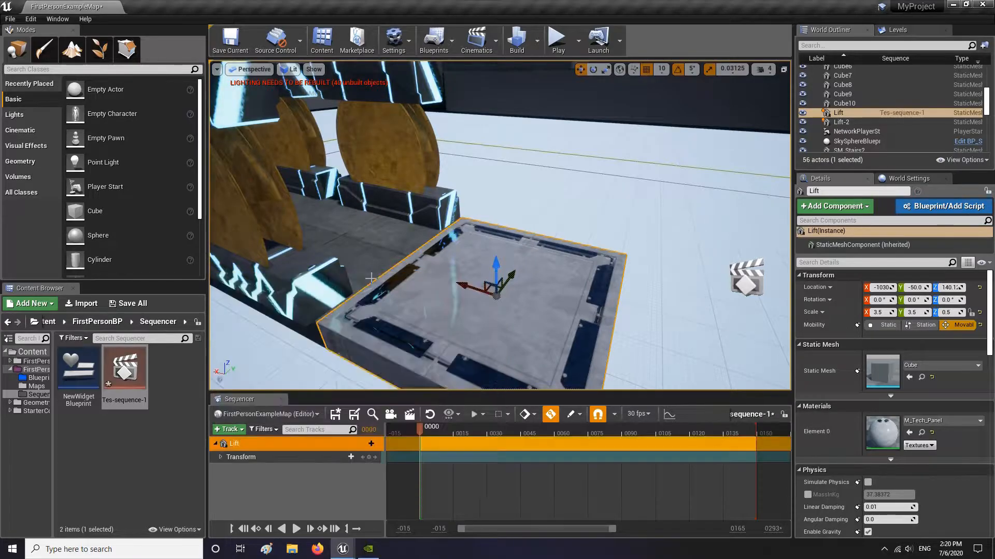
pyautogui.click(219, 457)
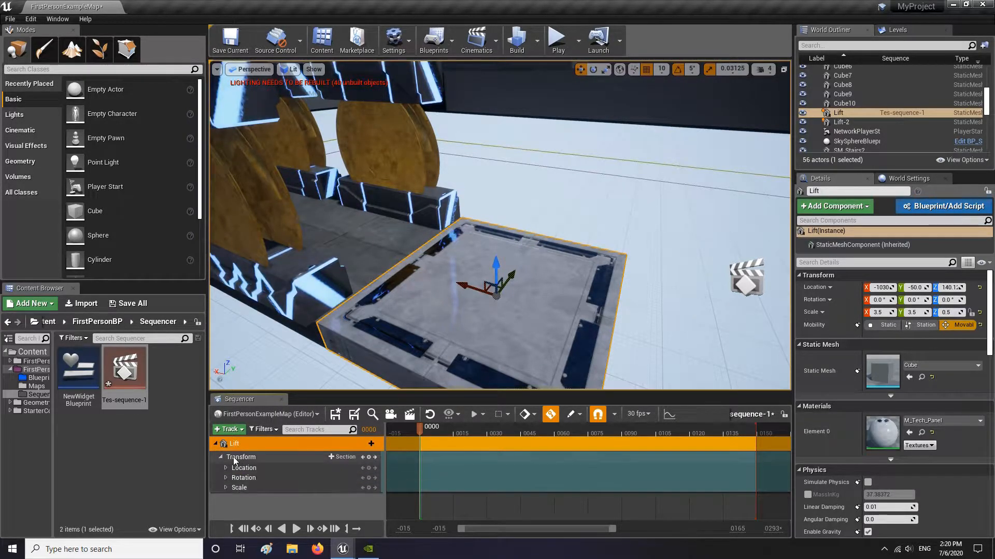
# - Collapse the Lift track and delete it from the sequence
pyautogui.doubleClick(234, 444)
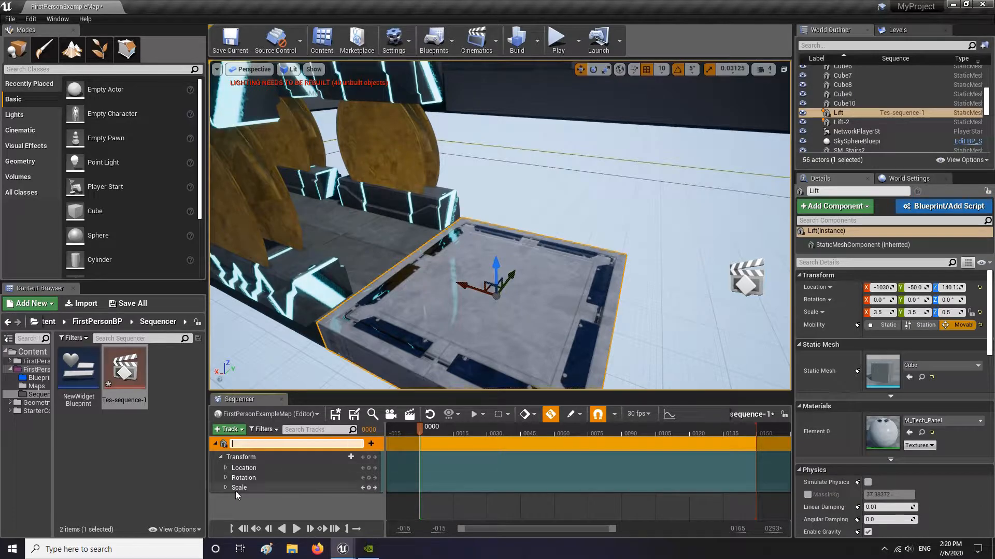
pyautogui.click(236, 505)
pyautogui.click(215, 444)
pyautogui.click(232, 444)
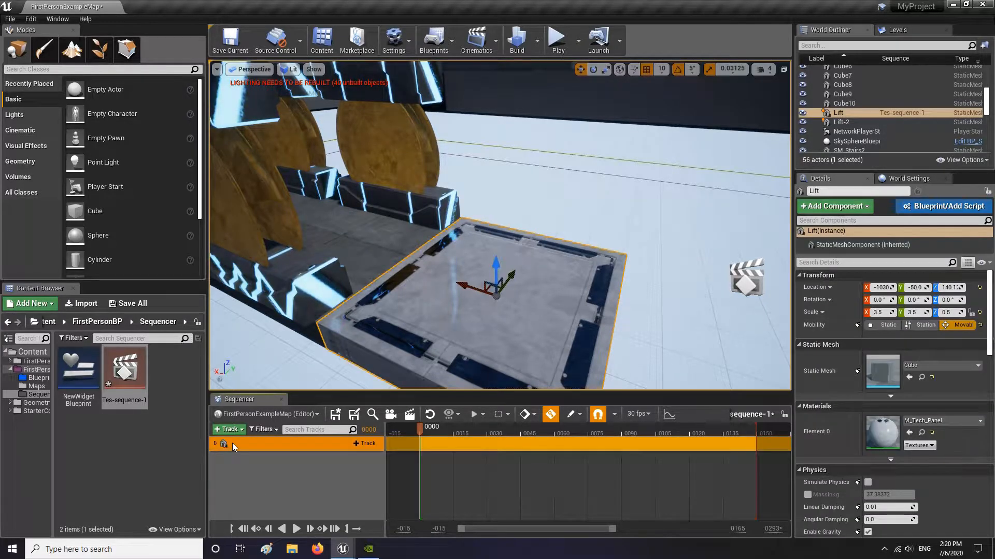
pyautogui.press('Delete')
# - Key the Lift's full transform at frame 0, adding its track to the sequence, and expand the Transform channels
pyautogui.click(486, 275)
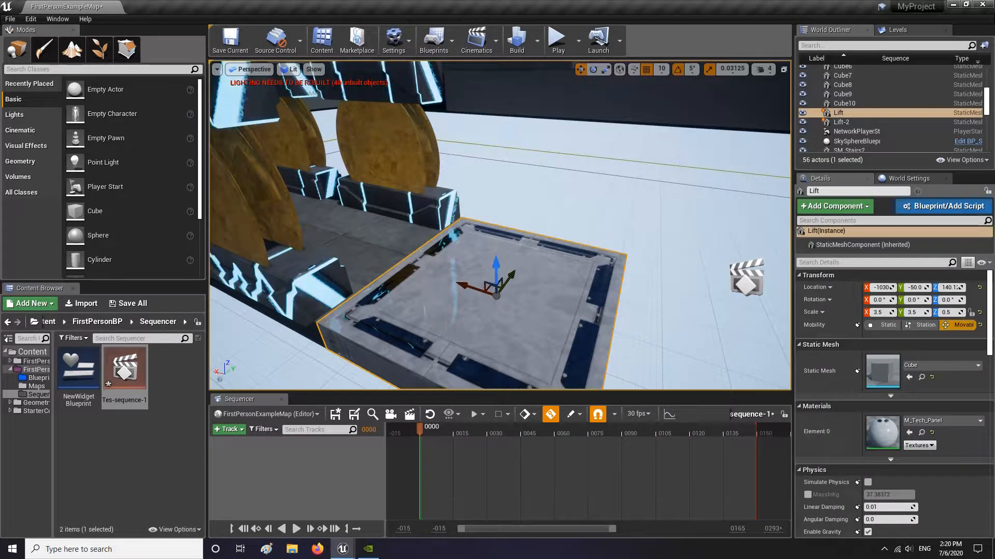
pyautogui.moveTo(486, 275); pyautogui.dragTo(496, 267, button='right')
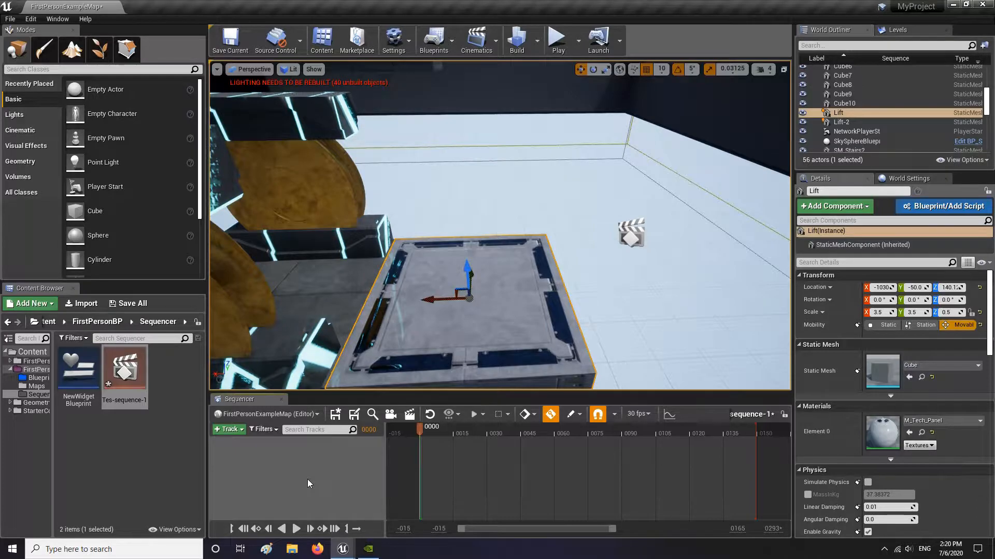
pyautogui.press('s')
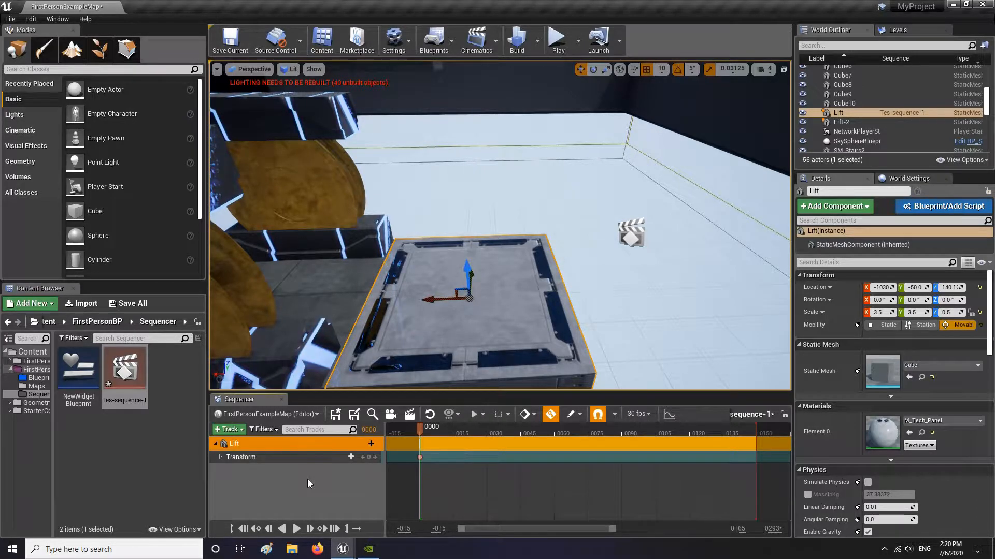
pyautogui.click(220, 457)
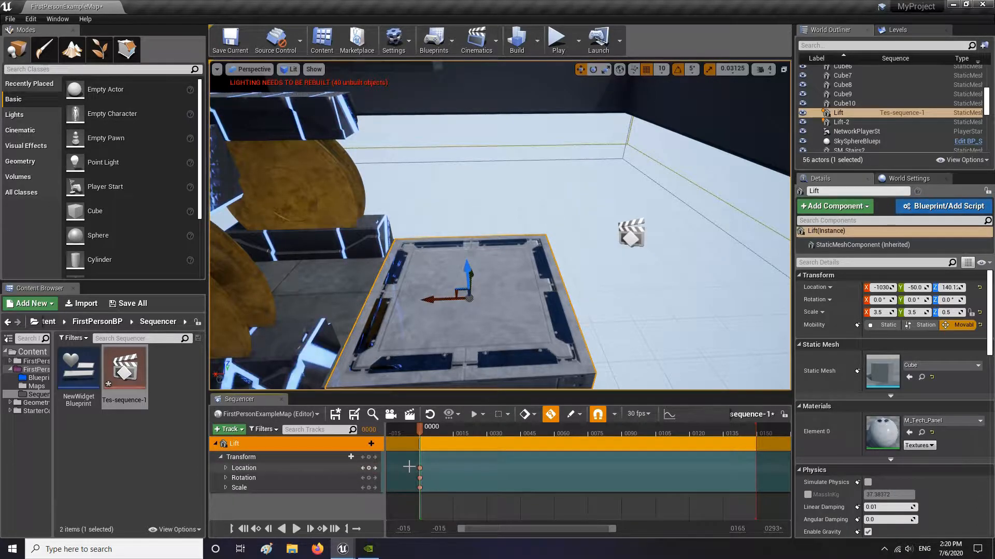
# - Move the playhead to frame 48 and shift the Lift sideways to Y 840 to record a second Location key
pyautogui.moveTo(499, 343); pyautogui.dragTo(406, 342, button='right')
pyautogui.press('s')
pyautogui.moveTo(499, 343); pyautogui.dragTo(447, 329, button='right')
pyautogui.press('d')
pyautogui.moveTo(431, 427); pyautogui.dragTo(529, 427)
pyautogui.moveTo(523, 313); pyautogui.dragTo(765, 277)
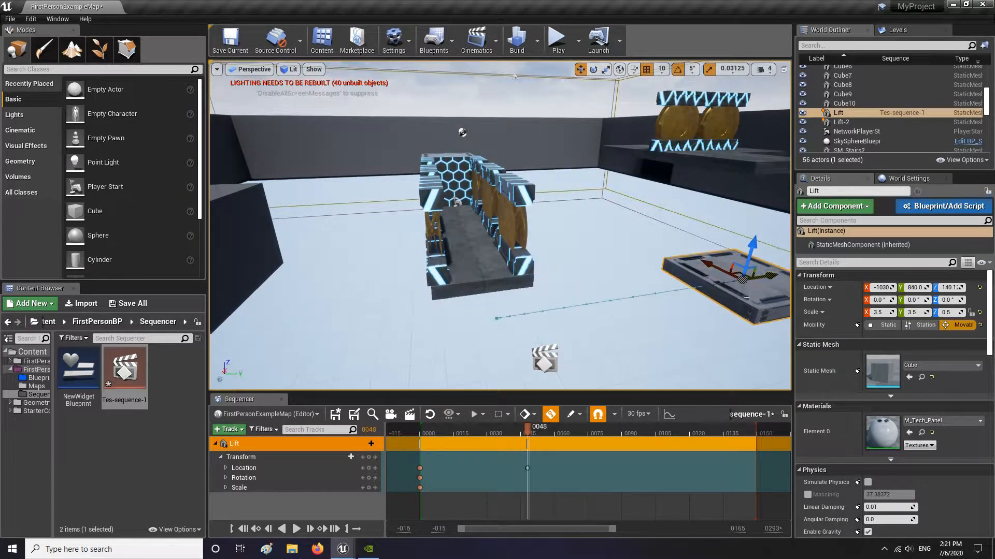
# - Delete the Location key at frame 48 and return the playhead to frame 0
pyautogui.moveTo(524, 430); pyautogui.dragTo(486, 431)
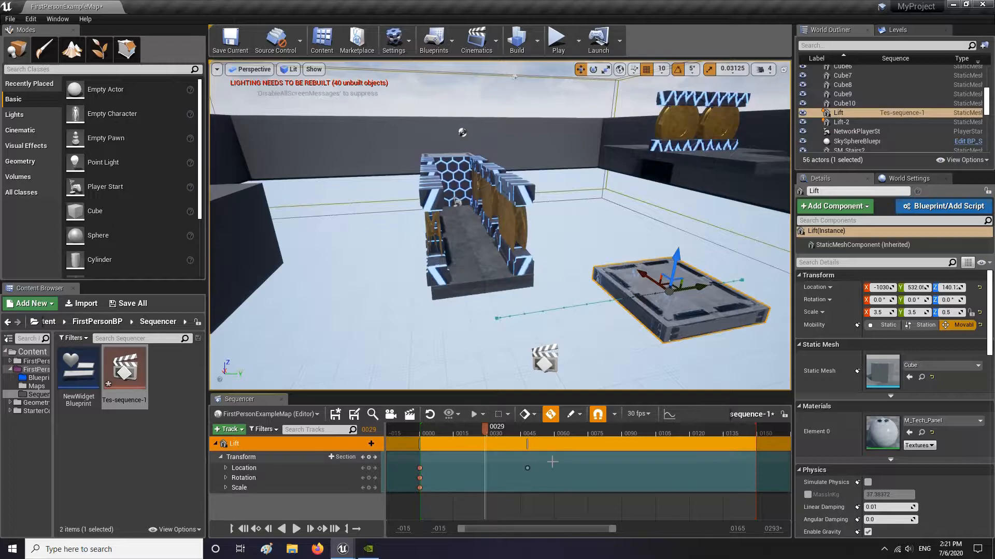
pyautogui.click(516, 483)
pyautogui.press('Delete')
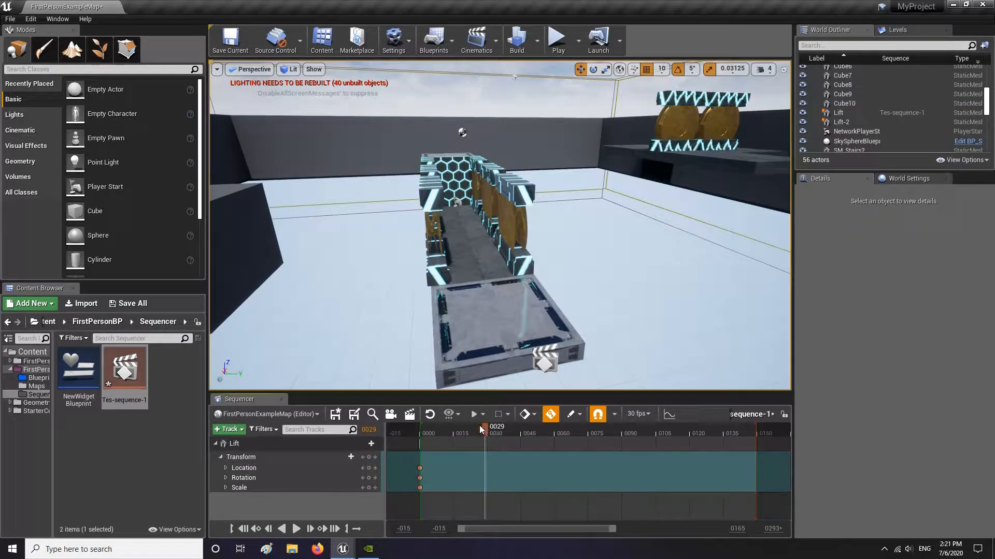
pyautogui.moveTo(433, 429); pyautogui.dragTo(421, 428)
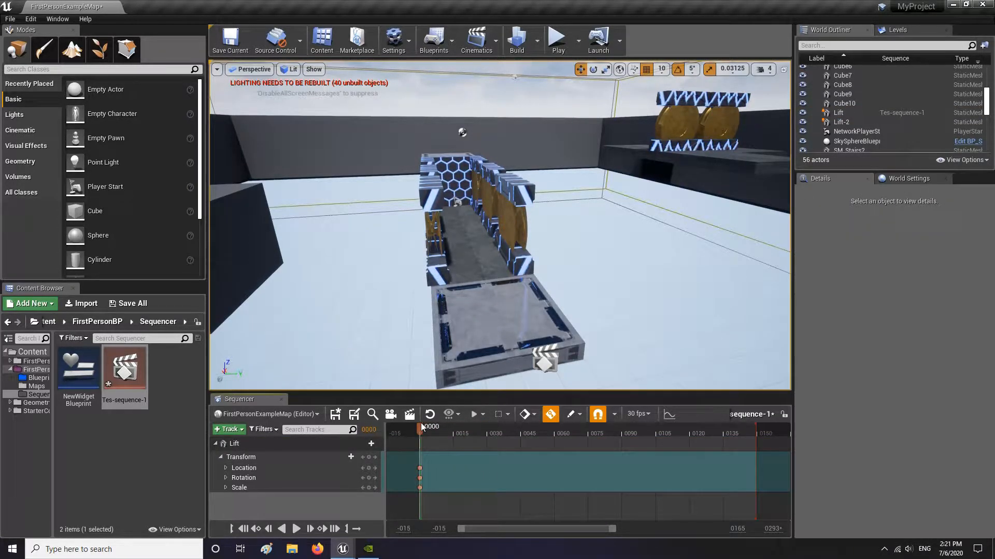
# - Reselect the Lift platform at the corridor's end and make the Sequencer area taller
pyautogui.moveTo(500, 225); pyautogui.dragTo(603, 228, button='right')
pyautogui.moveTo(476, 322); pyautogui.dragTo(545, 314, button='right')
pyautogui.click(476, 323)
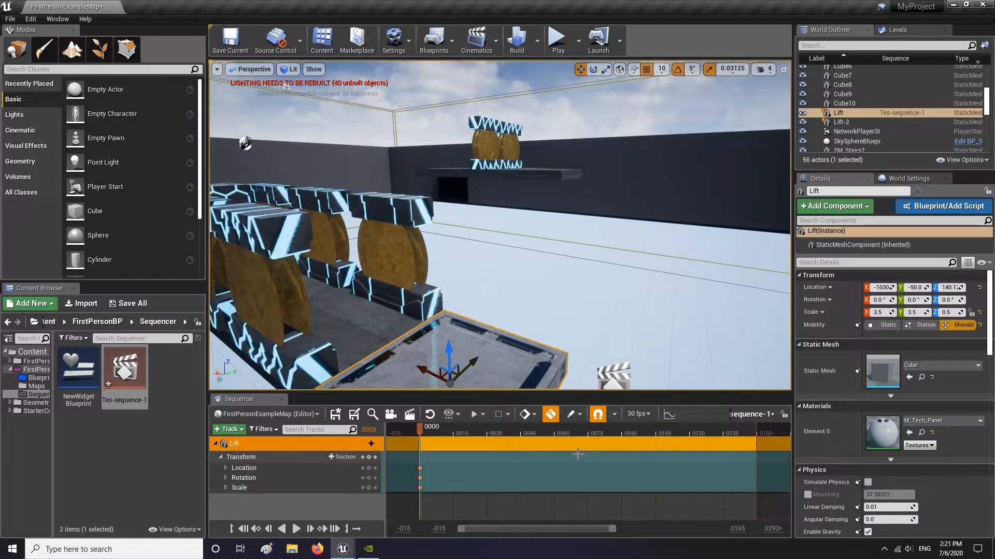
pyautogui.moveTo(493, 392); pyautogui.dragTo(493, 293)
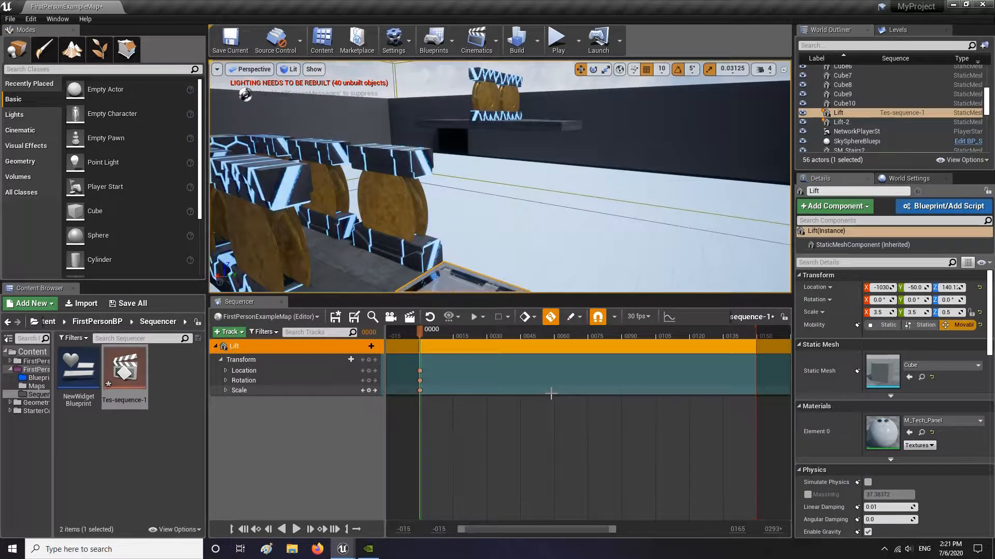
# - Examine the sequence's time range around its start and end markers at different timeline scales
pyautogui.keyDown('shift'); pyautogui.scroll(-4, 551, 393); pyautogui.keyUp('shift')
pyautogui.keyDown('shift'); pyautogui.scroll(5, 551, 392); pyautogui.keyUp('shift')
pyautogui.keyDown('shift'); pyautogui.scroll(-8, 551, 391); pyautogui.keyUp('shift')
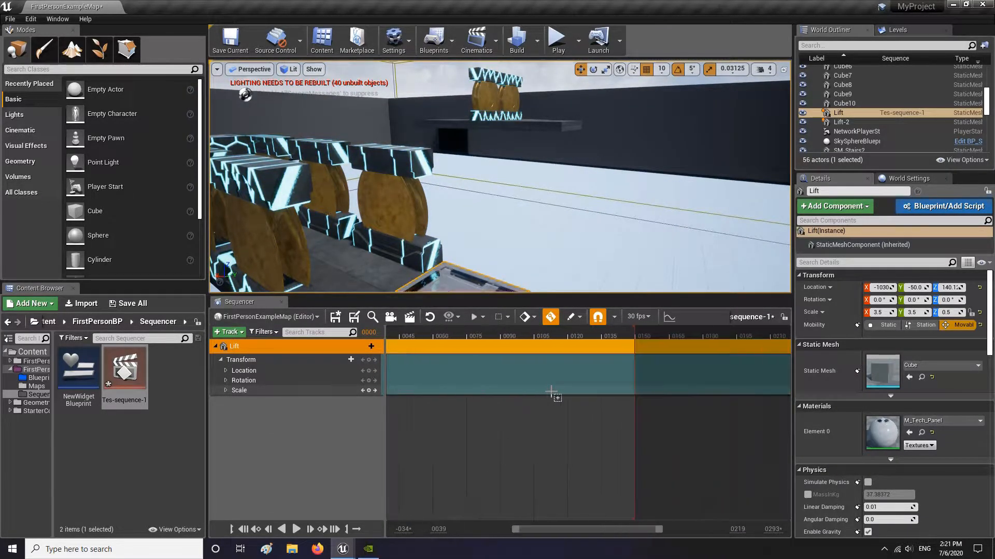
pyautogui.keyDown('shift'); pyautogui.scroll(11, 551, 392); pyautogui.keyUp('shift')
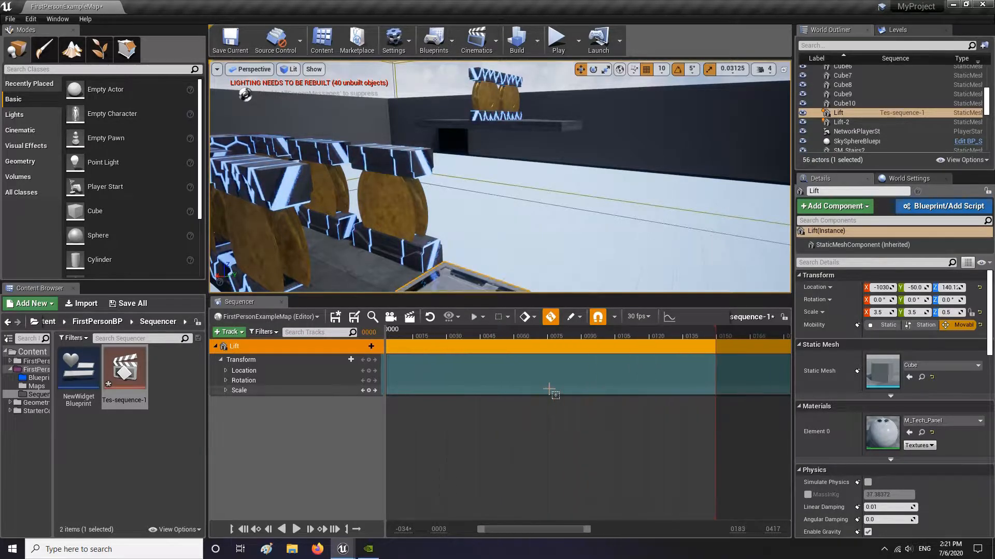
pyautogui.moveTo(500, 530)
pyautogui.mouseDown()
pyautogui.moveTo(537, 530)
pyautogui.moveTo(506, 528)
pyautogui.mouseUp()
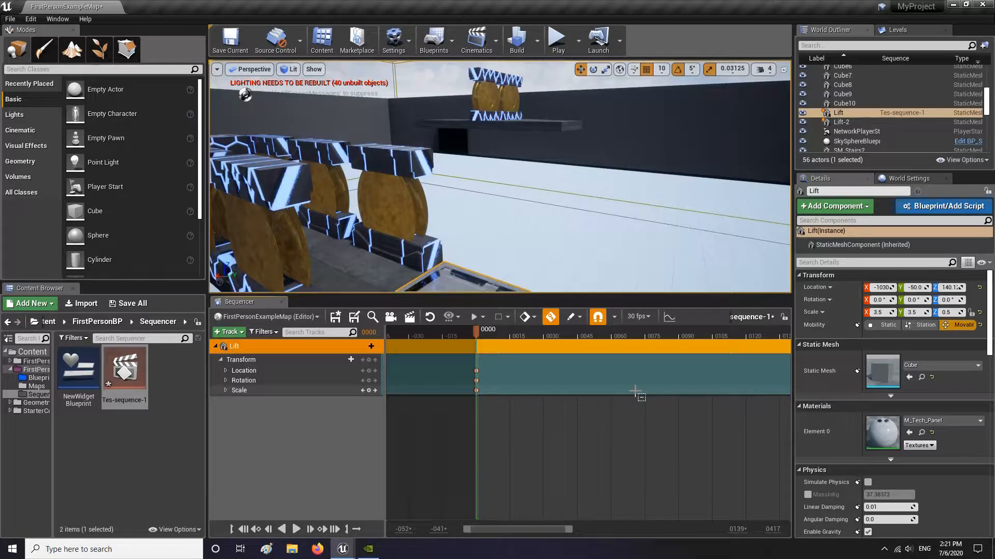
pyautogui.keyDown('ctrl'); pyautogui.scroll(-6, 659, 378); pyautogui.keyUp('ctrl')
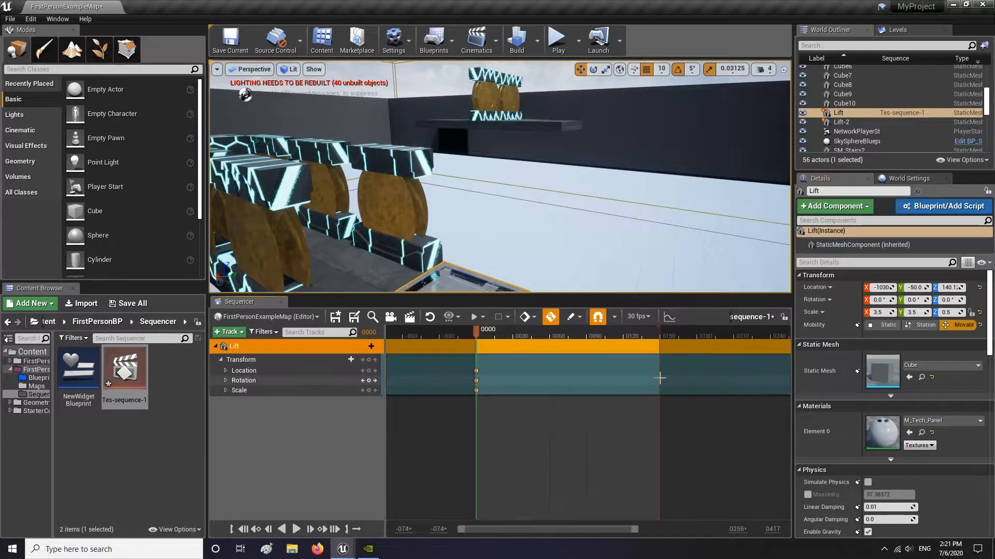
pyautogui.keyDown('ctrl'); pyautogui.scroll(3, 659, 378); pyautogui.keyUp('ctrl')
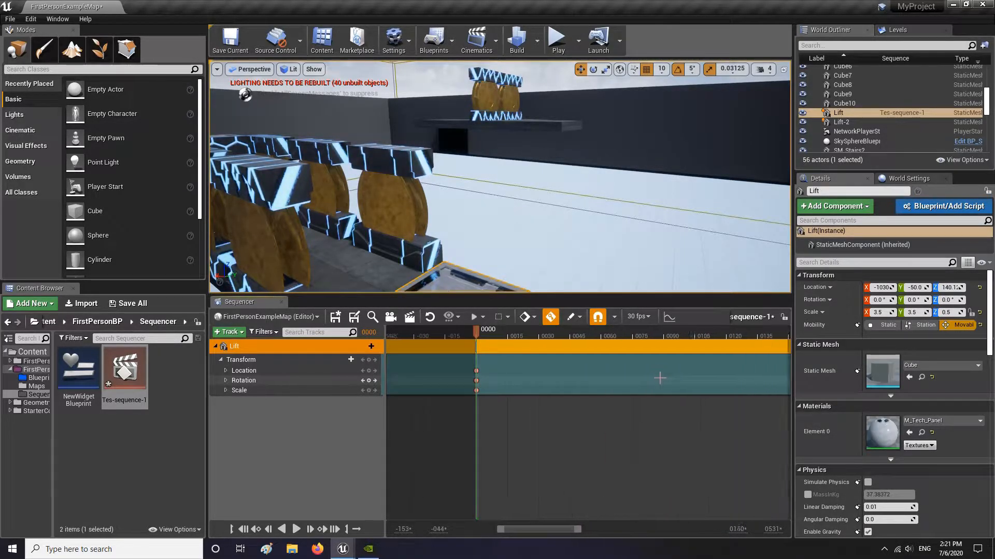
pyautogui.keyDown('ctrl'); pyautogui.scroll(3, 659, 378); pyautogui.keyUp('ctrl')
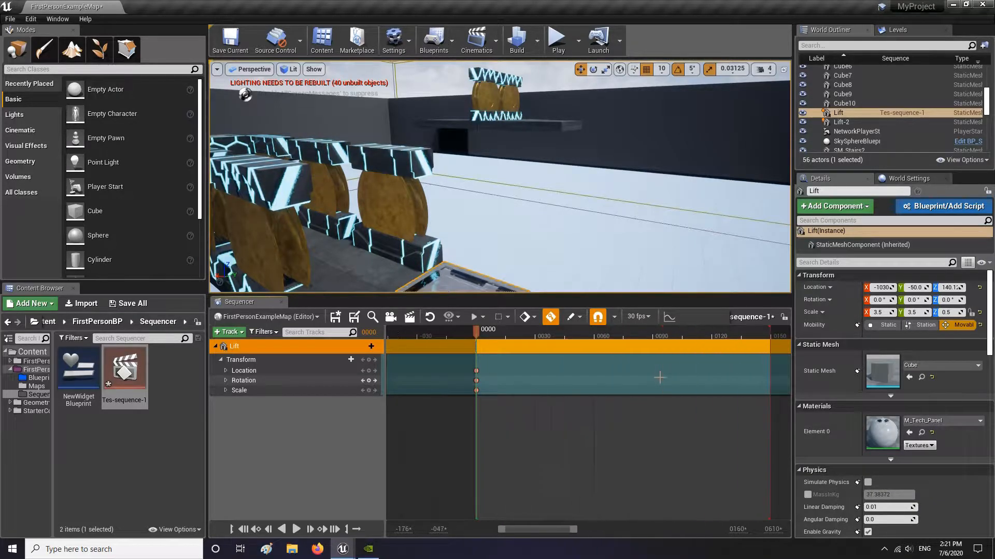
pyautogui.keyDown('ctrl'); pyautogui.scroll(1, 660, 378); pyautogui.keyUp('ctrl')
# - Shorten the sequence's playback range so that it ends at about frame 90
pyautogui.moveTo(475, 334)
pyautogui.mouseDown()
pyautogui.moveTo(598, 336)
pyautogui.moveTo(476, 336)
pyautogui.mouseUp()
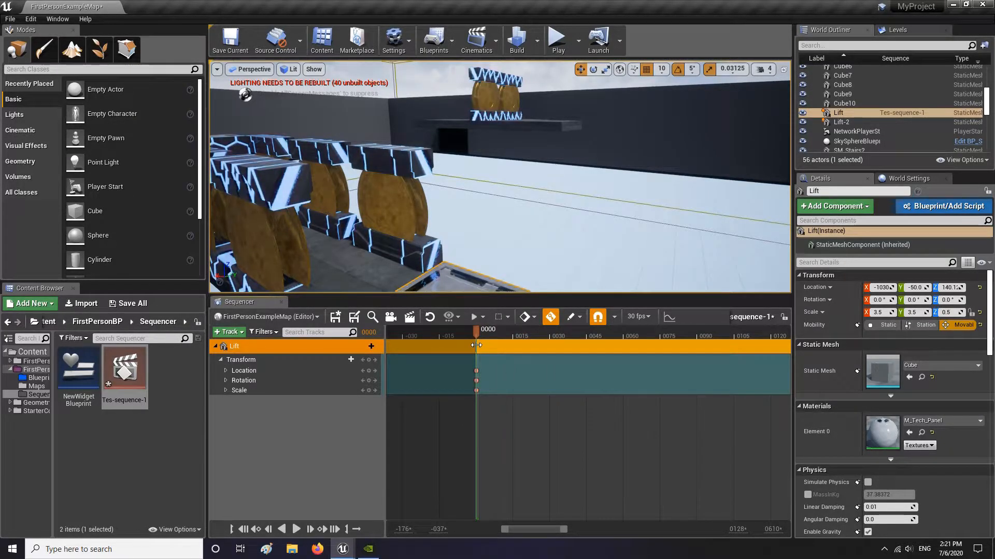
pyautogui.moveTo(551, 530); pyautogui.dragTo(564, 525)
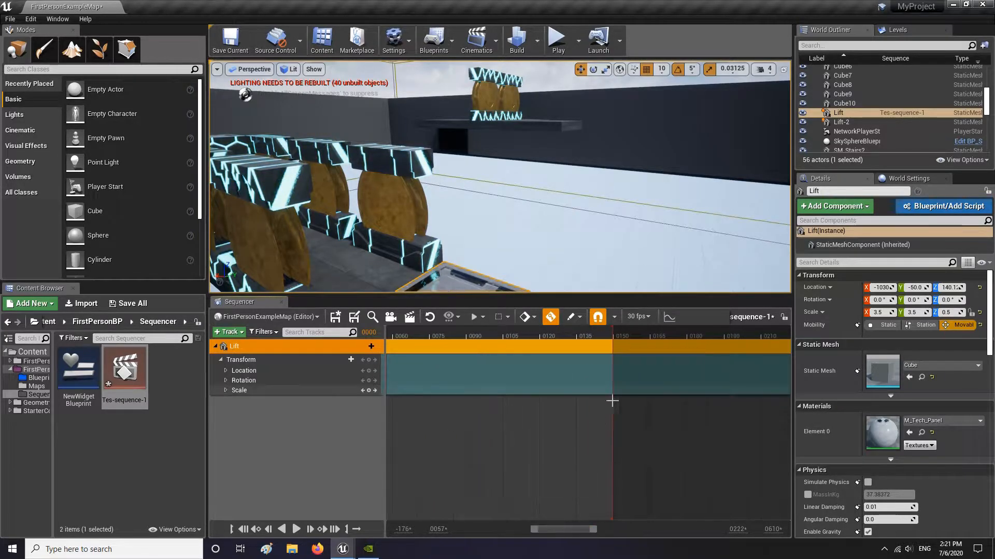
pyautogui.moveTo(608, 332); pyautogui.dragTo(465, 336)
pyautogui.moveTo(552, 529); pyautogui.dragTo(511, 523)
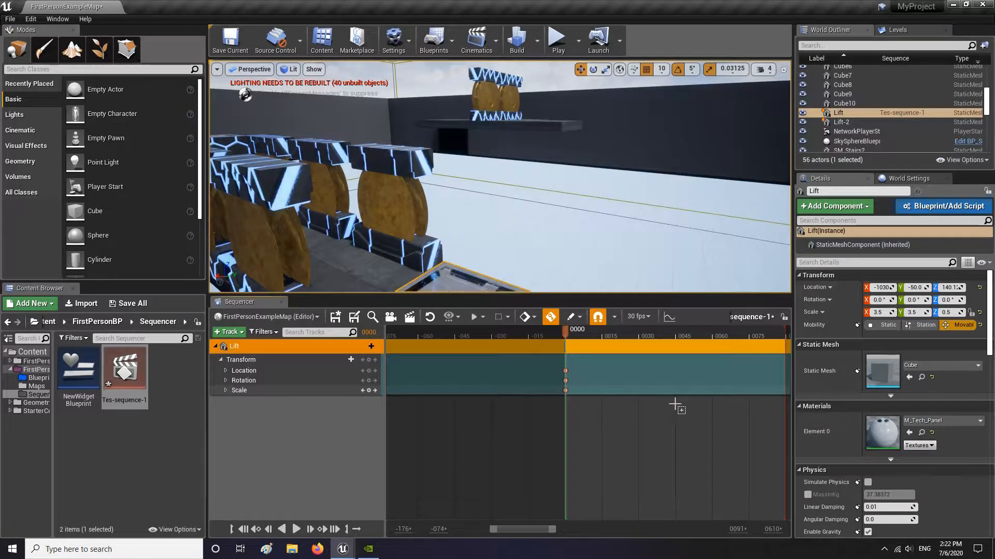
pyautogui.scroll(-2, 674, 405)
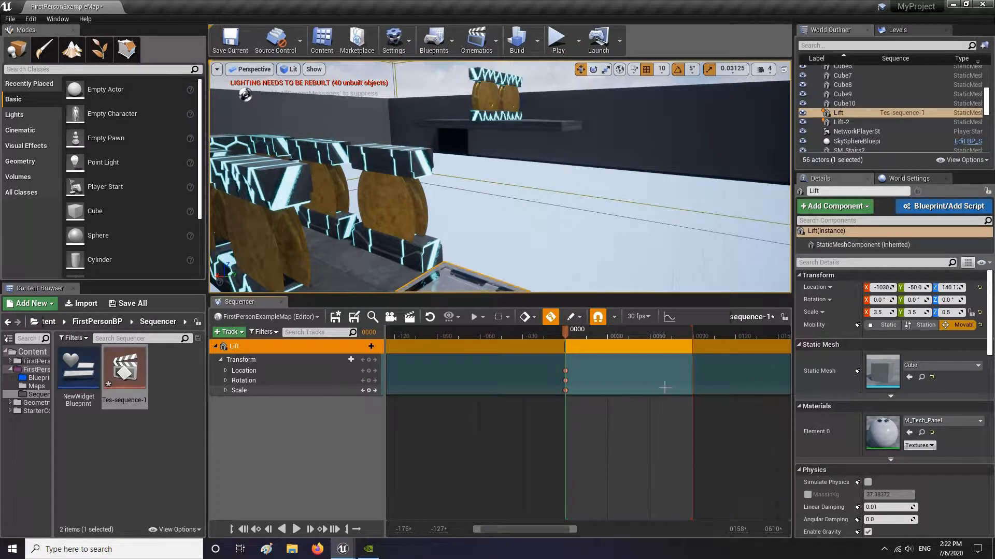
# - Turn off auto-keying and copy the Lift's Location key from frame 0 to frame 32
pyautogui.moveTo(559, 228)
pyautogui.mouseDown(button='right')
pyautogui.moveTo(559, 264)
pyautogui.moveTo(528, 274)
pyautogui.moveTo(549, 243)
pyautogui.mouseUp(button='right')
pyautogui.click(550, 317)
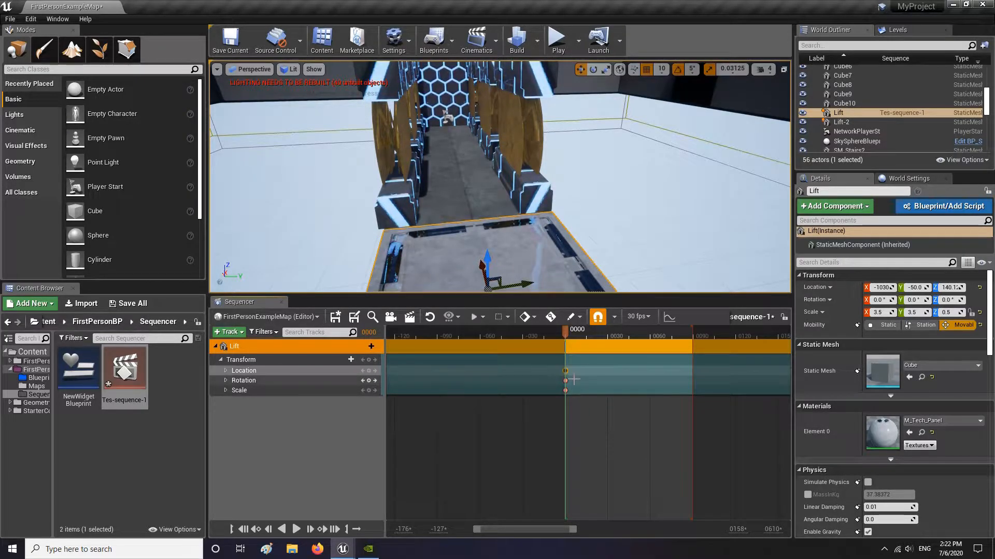
pyautogui.keyDown('alt'); pyautogui.moveTo(565, 371); pyautogui.dragTo(611, 371); pyautogui.keyUp('alt')
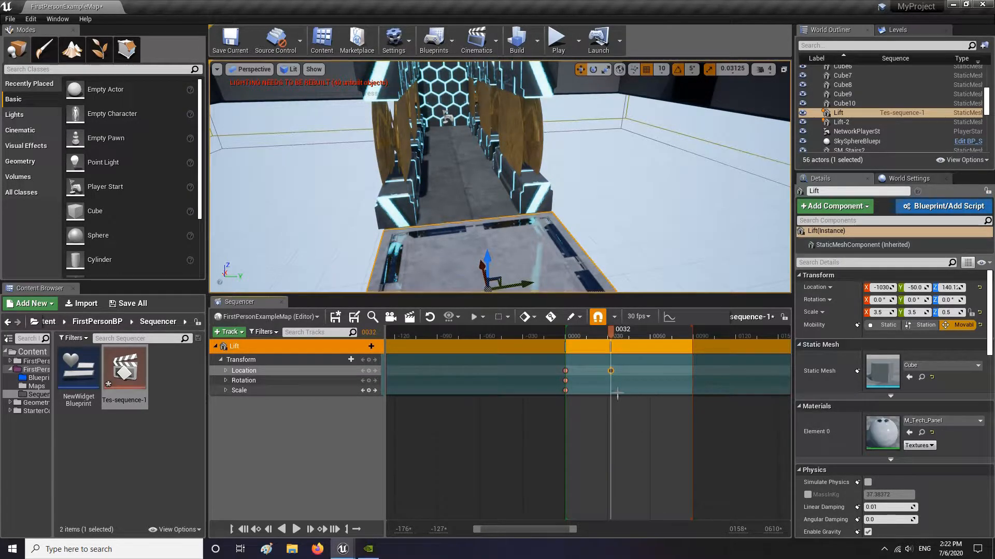
# - Copy the Lift's Rotation key from frame 0 to frame 60
pyautogui.click(565, 380)
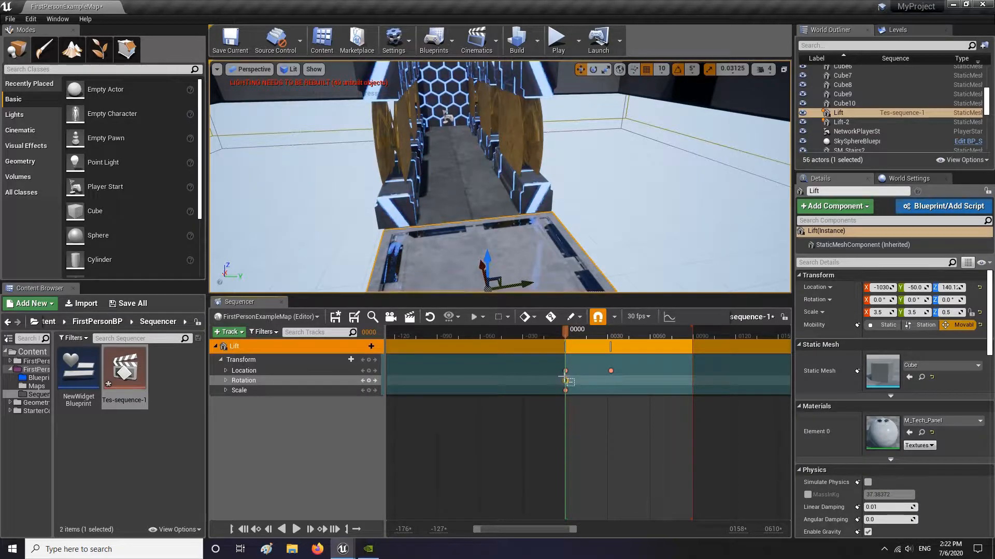
pyautogui.keyDown('alt'); pyautogui.moveTo(566, 381); pyautogui.dragTo(650, 381); pyautogui.keyUp('alt')
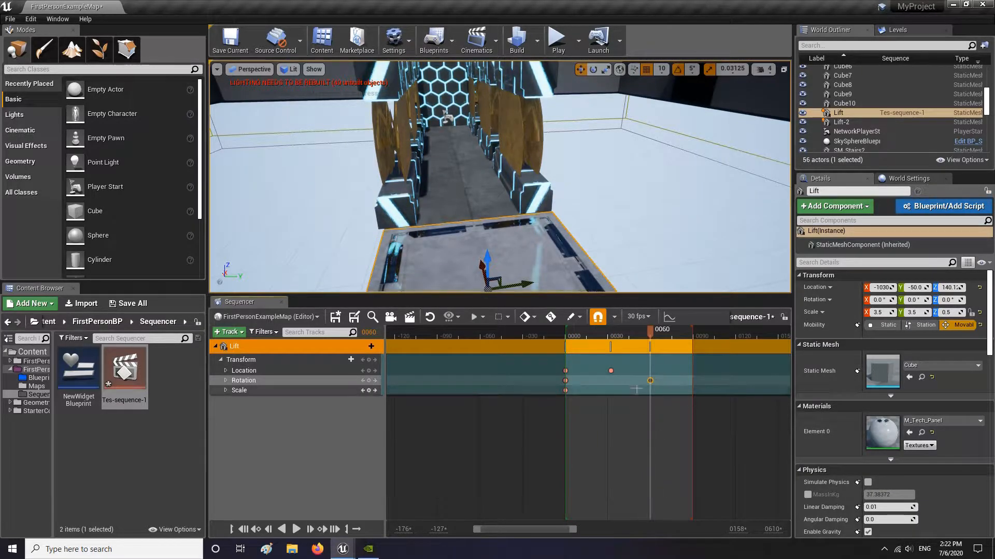
# - Select the Lift's Location key at frame 32 and move the playhead to the Rotation key at frame 60
pyautogui.click(610, 370)
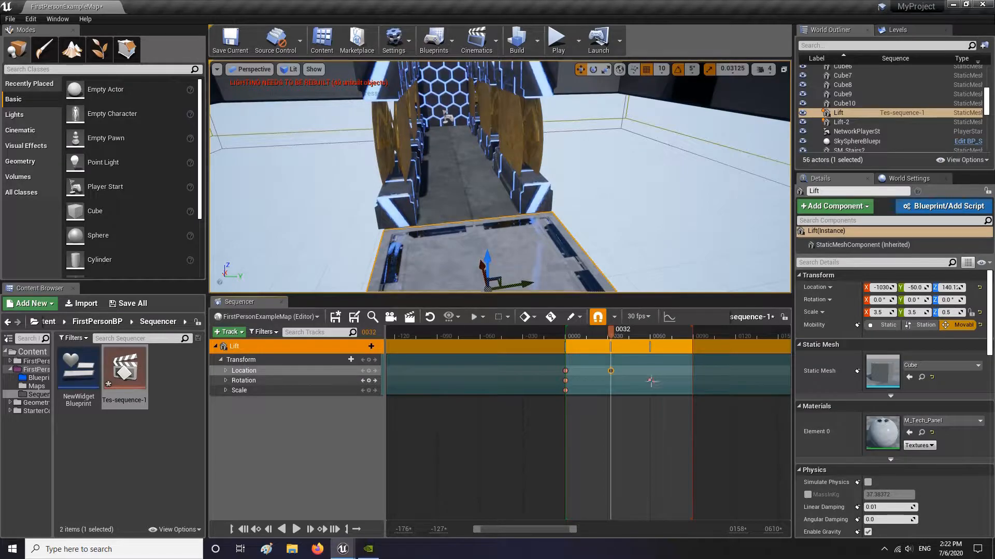
pyautogui.moveTo(616, 332); pyautogui.dragTo(651, 338)
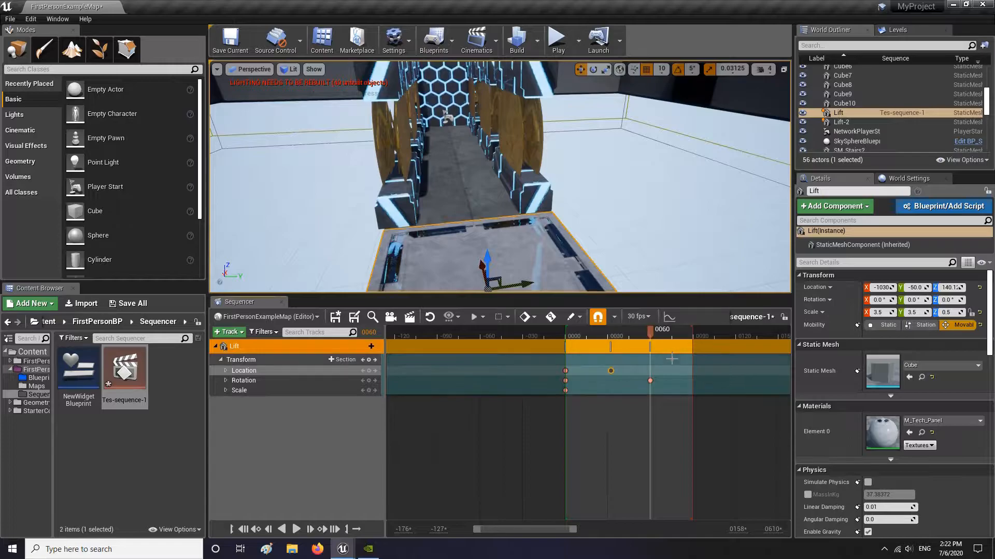
pyautogui.moveTo(651, 333)
pyautogui.mouseDown()
pyautogui.moveTo(636, 333)
pyautogui.moveTo(651, 335)
pyautogui.mouseUp()
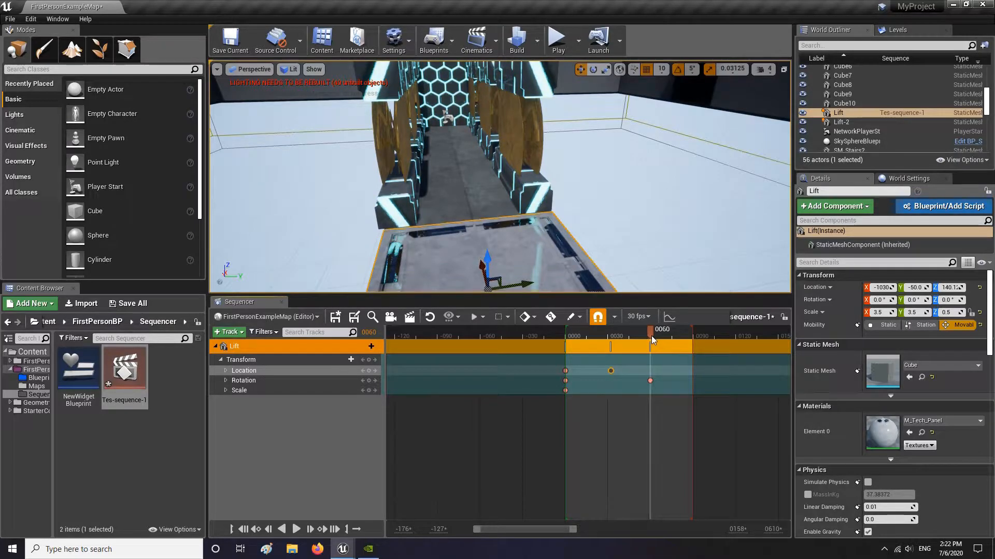
# - Delete the Lift's Rotation key at frame 60 and its Location key at frame 32
pyautogui.click(650, 380)
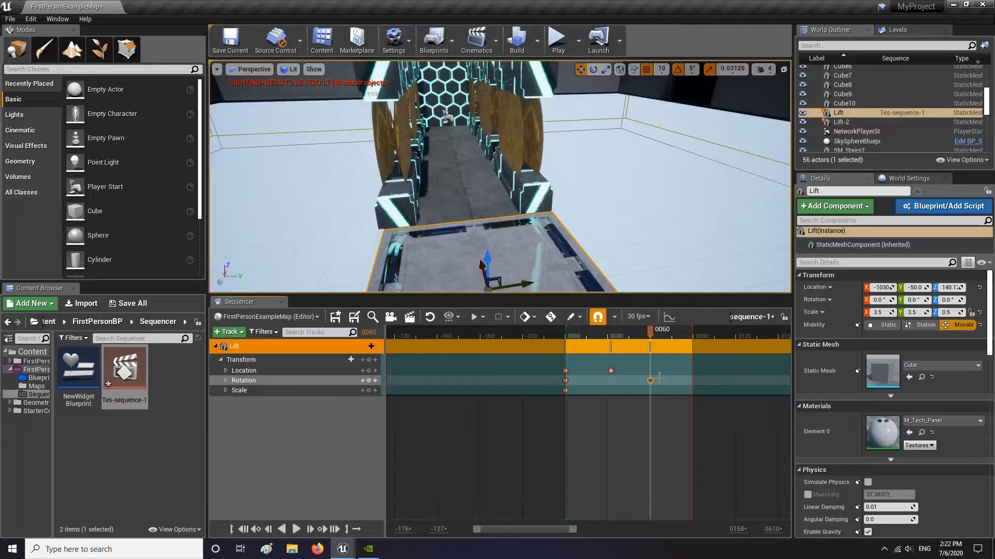
pyautogui.press('Delete')
pyautogui.click(612, 372)
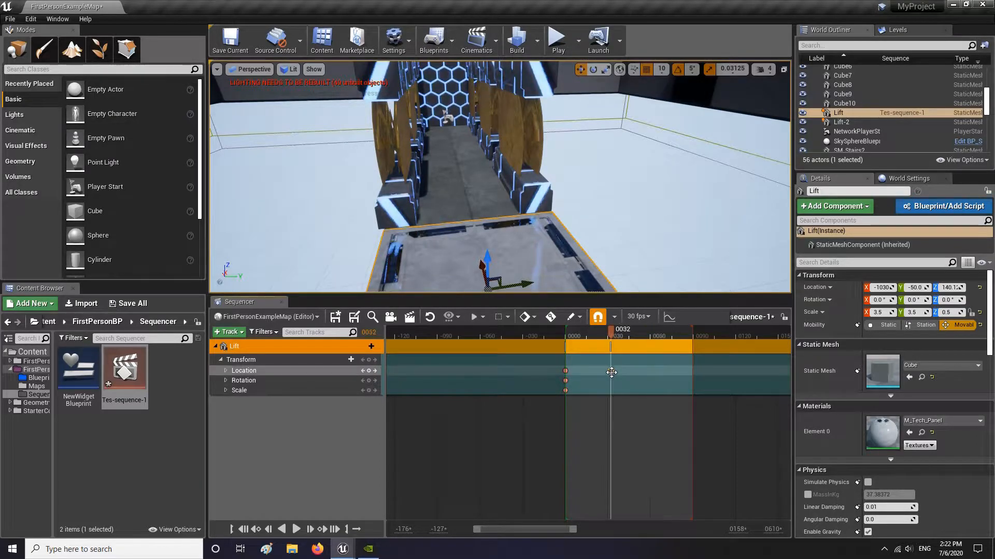
pyautogui.press('Delete')
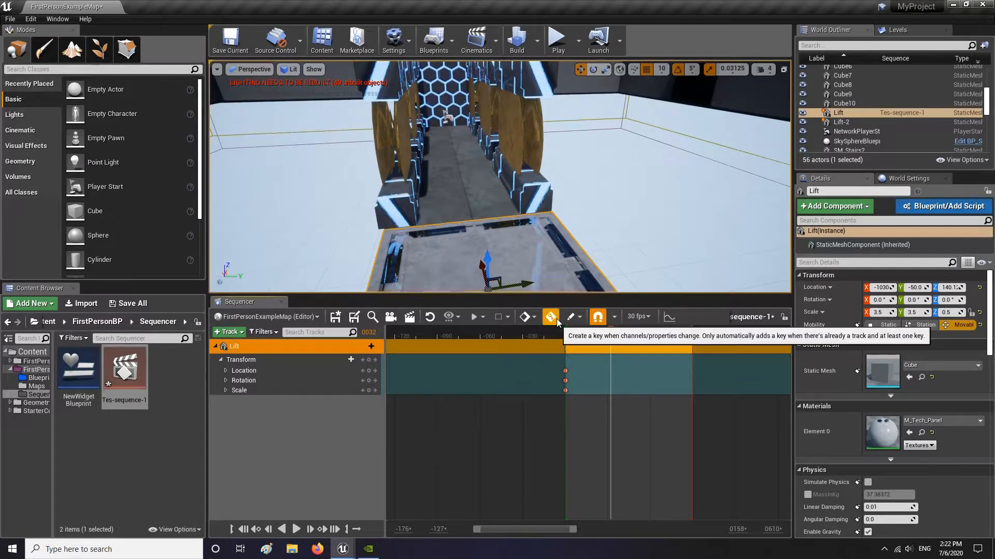
# - Move the playhead to frame 30 on the sequence timeline
pyautogui.moveTo(596, 228); pyautogui.dragTo(523, 223, button='right')
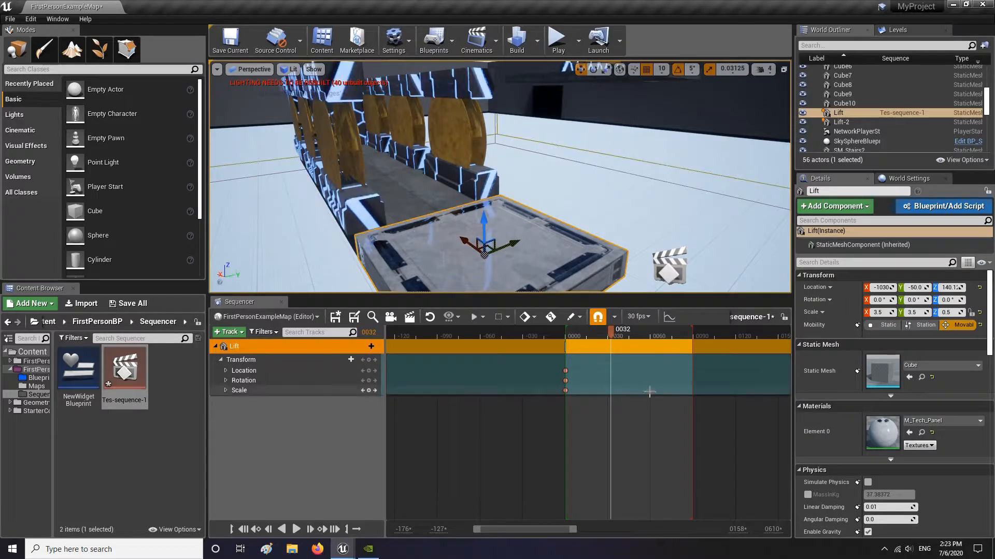
pyautogui.keyDown('ctrl'); pyautogui.scroll(2, 632, 383); pyautogui.keyUp('ctrl')
pyautogui.keyDown('ctrl'); pyautogui.scroll(4, 631, 383); pyautogui.keyUp('ctrl')
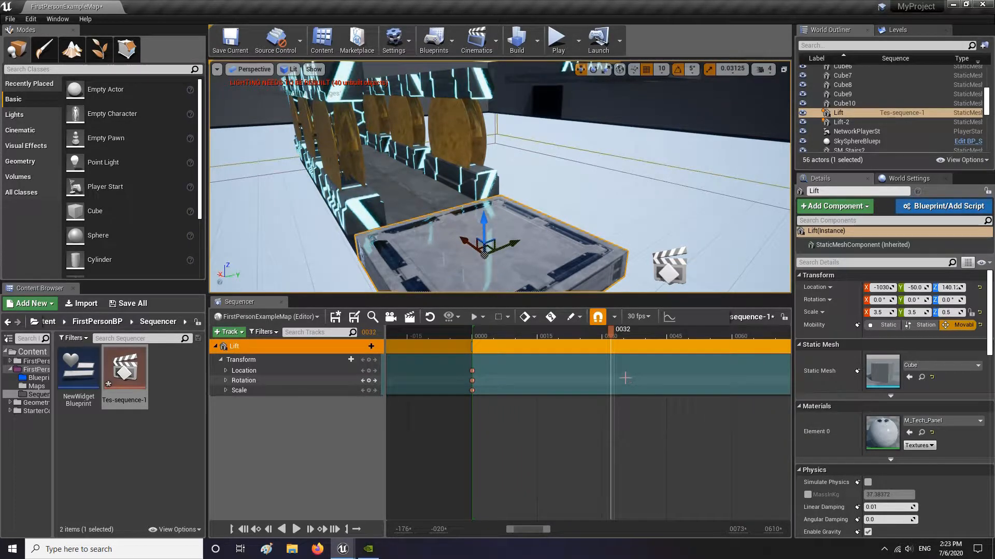
pyautogui.moveTo(608, 329); pyautogui.dragTo(605, 331)
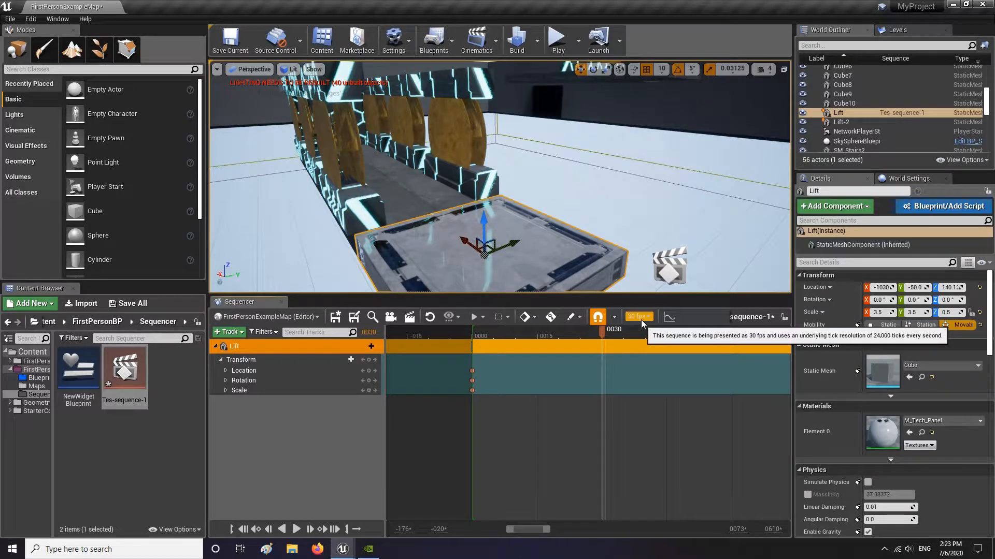
# - Raise the Lift to a Z location of about 450 and manually key its whole transform at frame 30
pyautogui.moveTo(570, 184); pyautogui.dragTo(549, 171, button='right')
pyautogui.press('s')
pyautogui.moveTo(537, 228); pyautogui.dragTo(546, 83)
pyautogui.press('e')
pyautogui.moveTo(589, 253)
pyautogui.mouseDown(button='right')
pyautogui.moveTo(600, 263)
pyautogui.moveTo(588, 254)
pyautogui.mouseUp(button='right')
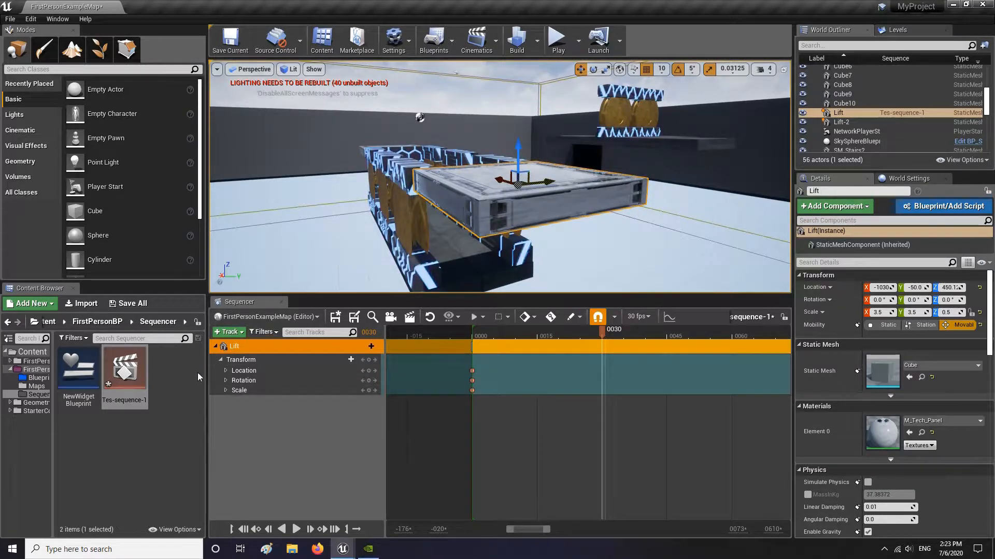
pyautogui.click(226, 370)
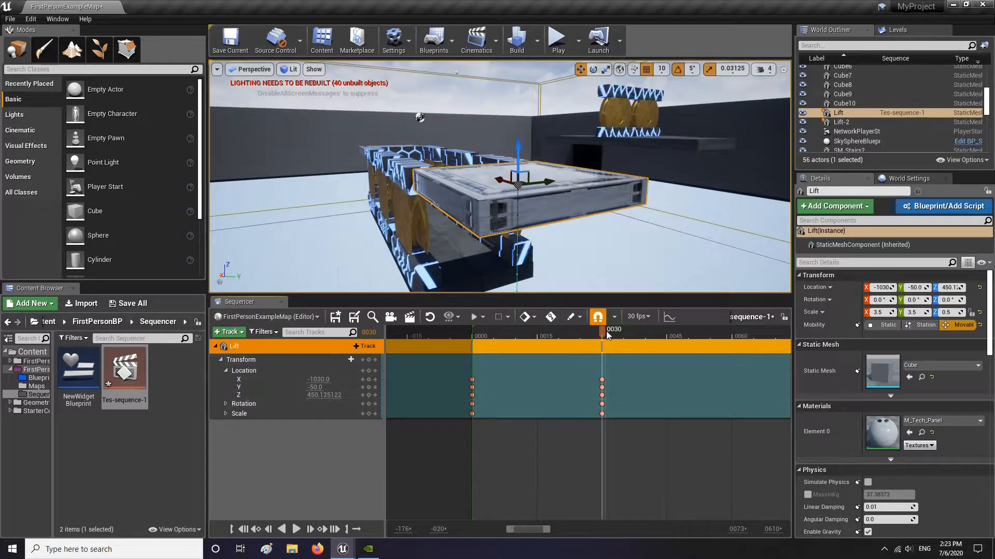
pyautogui.moveTo(602, 334)
pyautogui.mouseDown()
pyautogui.moveTo(473, 336)
pyautogui.moveTo(604, 341)
pyautogui.mouseUp()
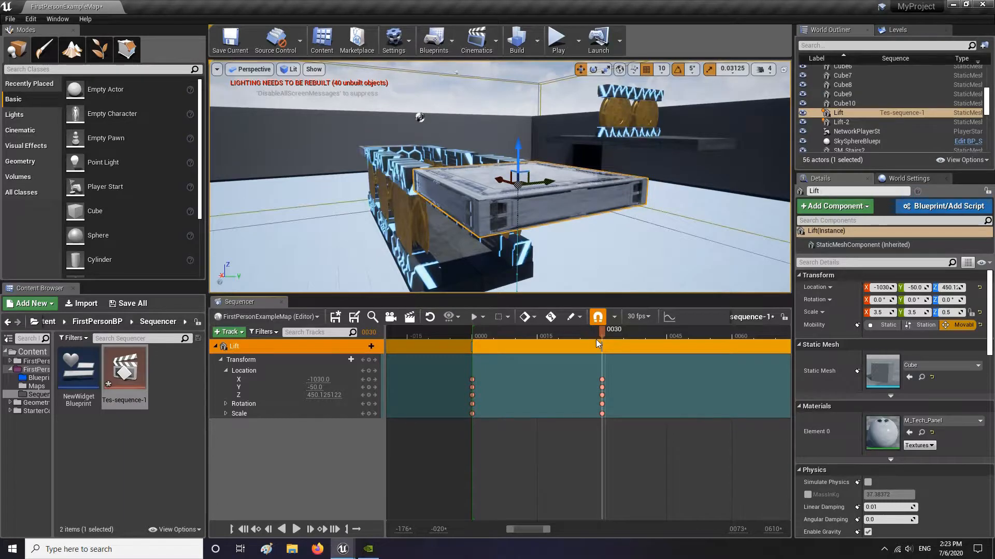
# - Undo the Lift's keyed move and turn on auto-keying with the playhead at frame 30
pyautogui.hotkey('ctrl', 'z')
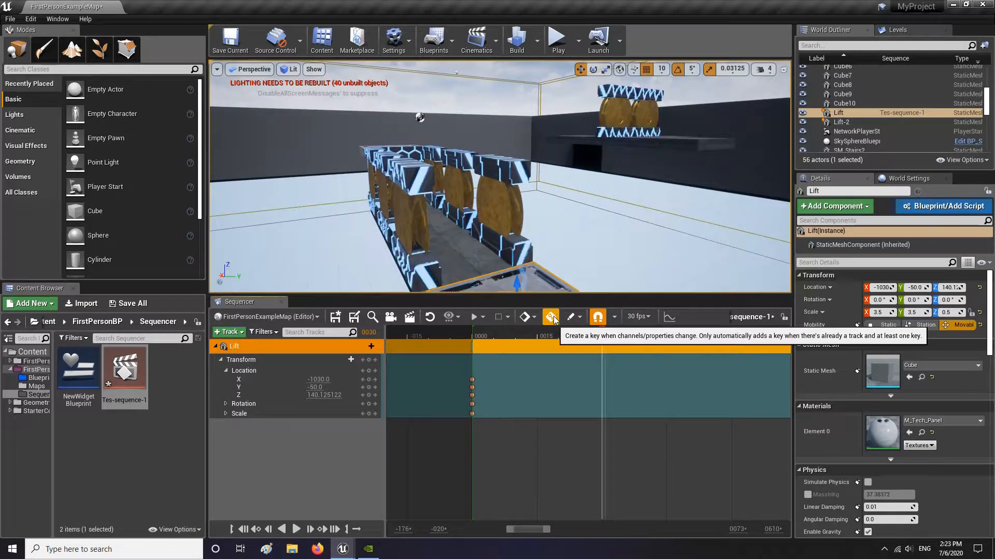
pyautogui.moveTo(601, 334)
pyautogui.mouseDown()
pyautogui.moveTo(471, 338)
pyautogui.moveTo(604, 339)
pyautogui.mouseUp()
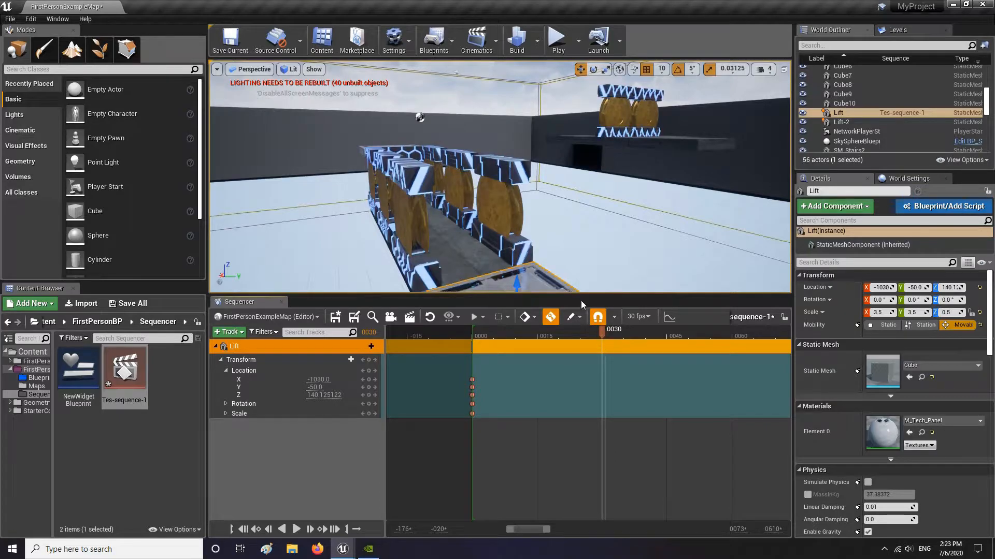
pyautogui.press('f')
# - Raise the Lift to a Z location of about 460 at frame 30 so the change is auto-keyed
pyautogui.moveTo(543, 205); pyautogui.dragTo(545, 71)
pyautogui.moveTo(545, 71); pyautogui.dragTo(476, 65, button='right')
pyautogui.press('s')
pyautogui.press('d')
pyautogui.press('w')
pyautogui.moveTo(555, 333); pyautogui.dragTo(605, 338)
pyautogui.moveTo(666, 224); pyautogui.dragTo(652, 213, button='right')
pyautogui.press('s')
pyautogui.press('d')
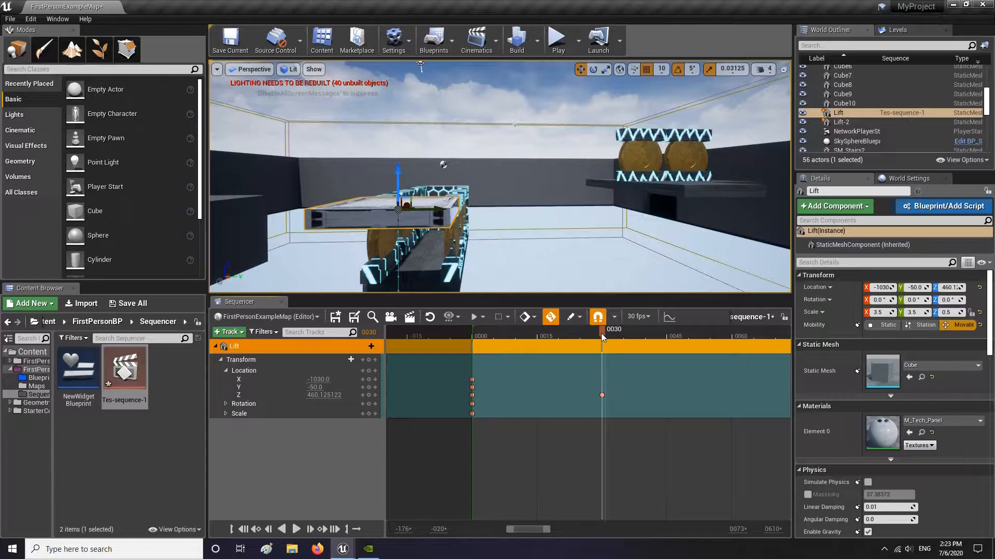
# - Move the playhead to frame 90 and slide the Lift across to the raised ledge with the coins
pyautogui.moveTo(601, 334); pyautogui.dragTo(715, 333)
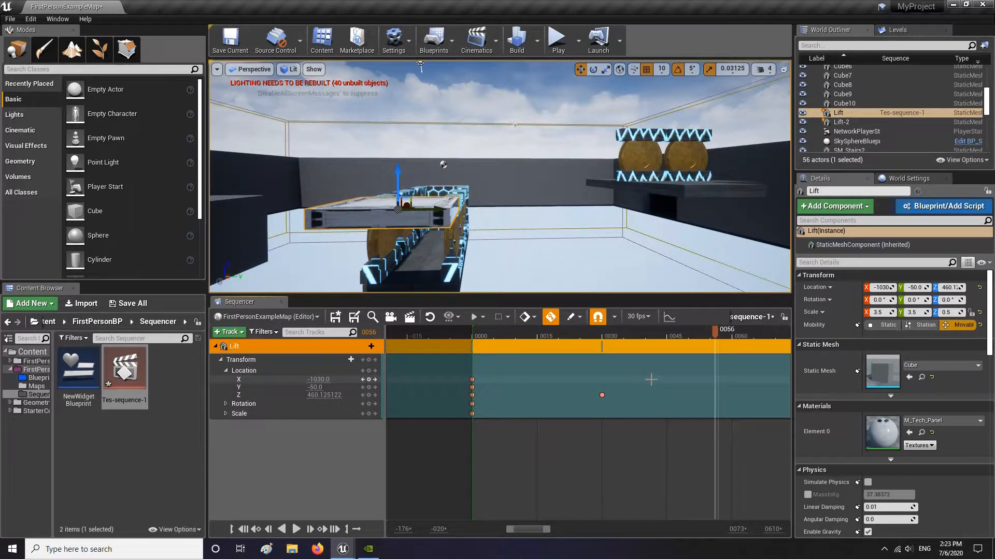
pyautogui.keyDown('ctrl'); pyautogui.scroll(-2, 651, 380); pyautogui.keyUp('ctrl')
pyautogui.moveTo(539, 530); pyautogui.dragTo(552, 504)
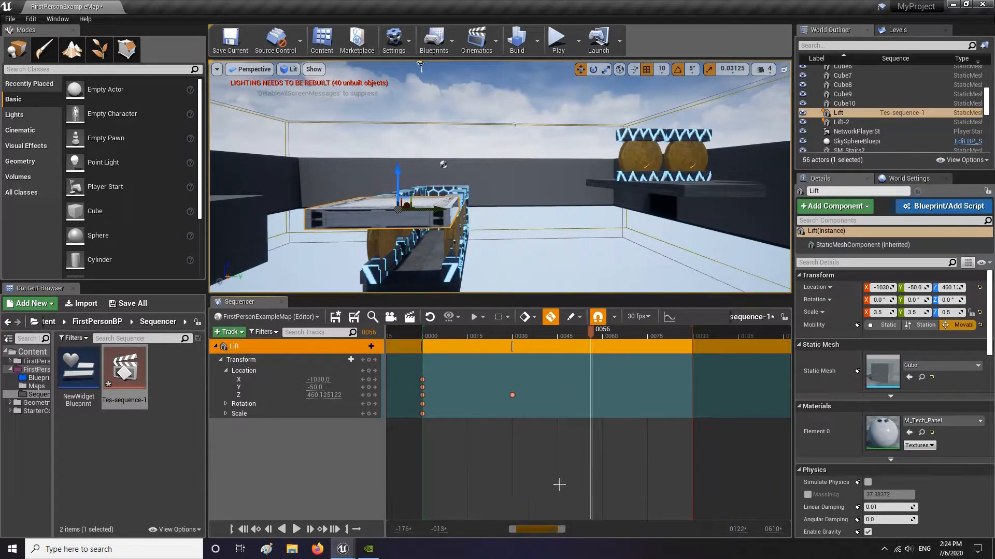
pyautogui.moveTo(693, 338); pyautogui.dragTo(694, 338)
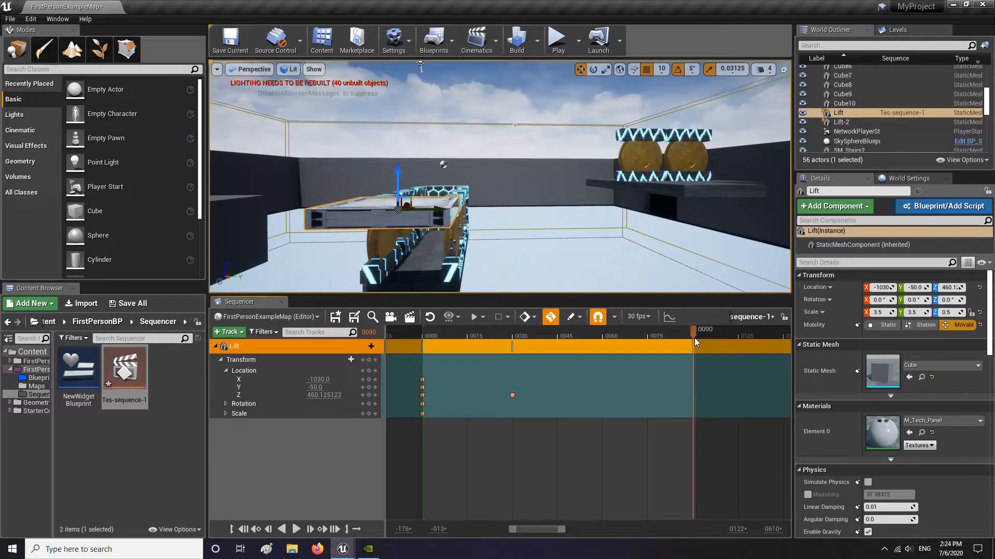
pyautogui.moveTo(582, 242); pyautogui.dragTo(594, 249, button='right')
pyautogui.press('s')
pyautogui.moveTo(409, 181); pyautogui.dragTo(711, 169)
pyautogui.moveTo(712, 169); pyautogui.dragTo(612, 217, button='right')
pyautogui.press('w')
pyautogui.moveTo(586, 212); pyautogui.dragTo(629, 206)
pyautogui.moveTo(605, 189); pyautogui.dragTo(752, 145, button='right')
pyautogui.press('a')
pyautogui.moveTo(565, 180); pyautogui.dragTo(565, 172)
pyautogui.moveTo(565, 173); pyautogui.dragTo(522, 136, button='right')
pyautogui.press('s')
# - Return the playhead to frame 30 and set the keying mode to Key All
pyautogui.moveTo(685, 326); pyautogui.dragTo(515, 336)
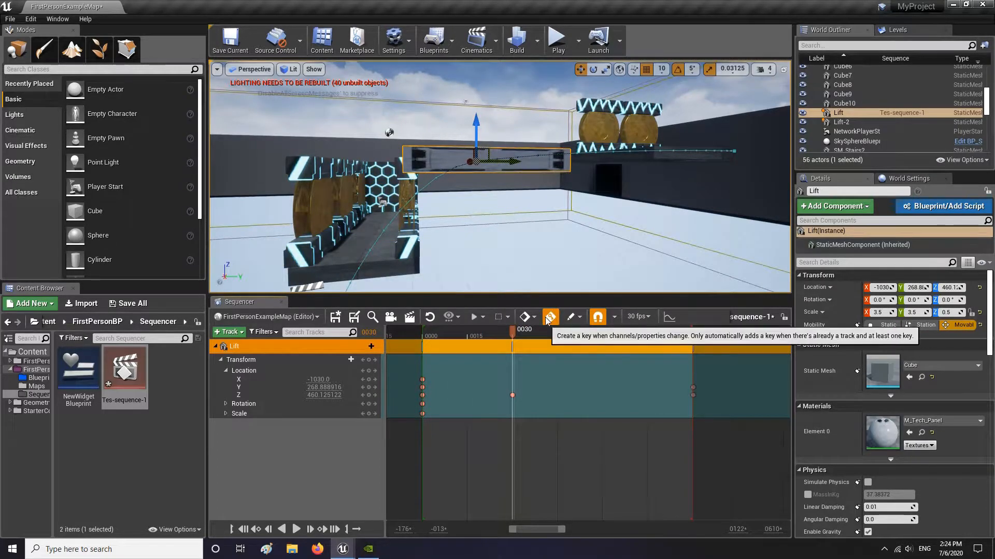
pyautogui.click(534, 319)
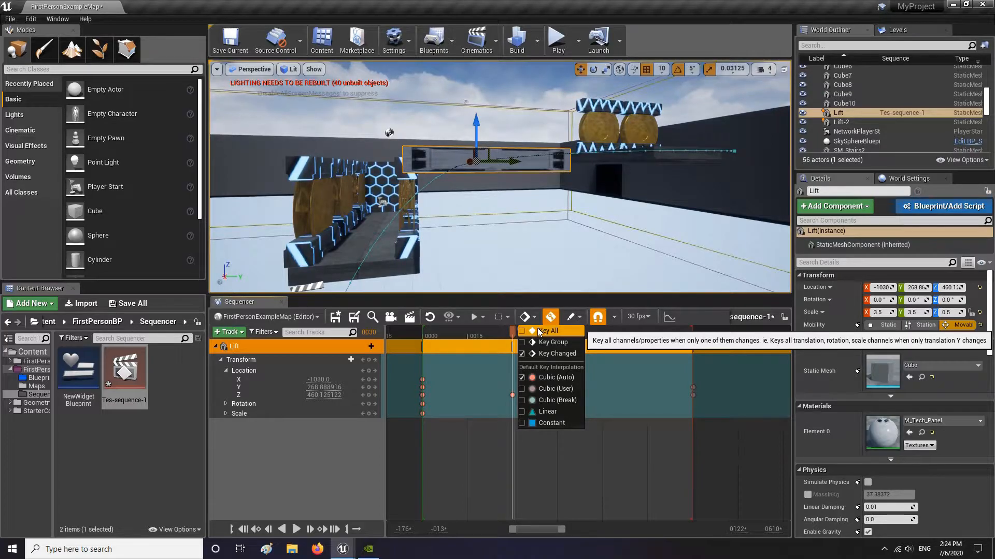
pyautogui.click(540, 332)
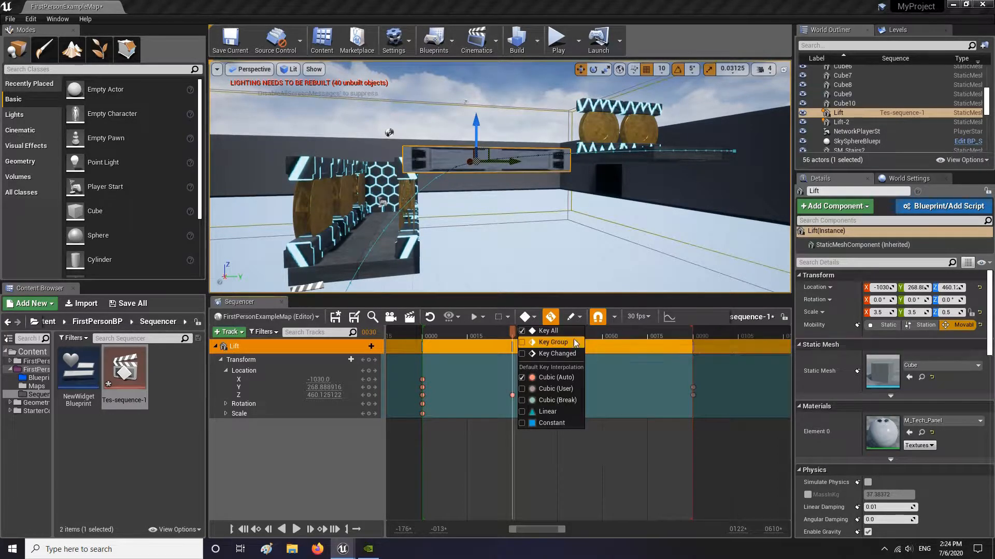
pyautogui.click(473, 127)
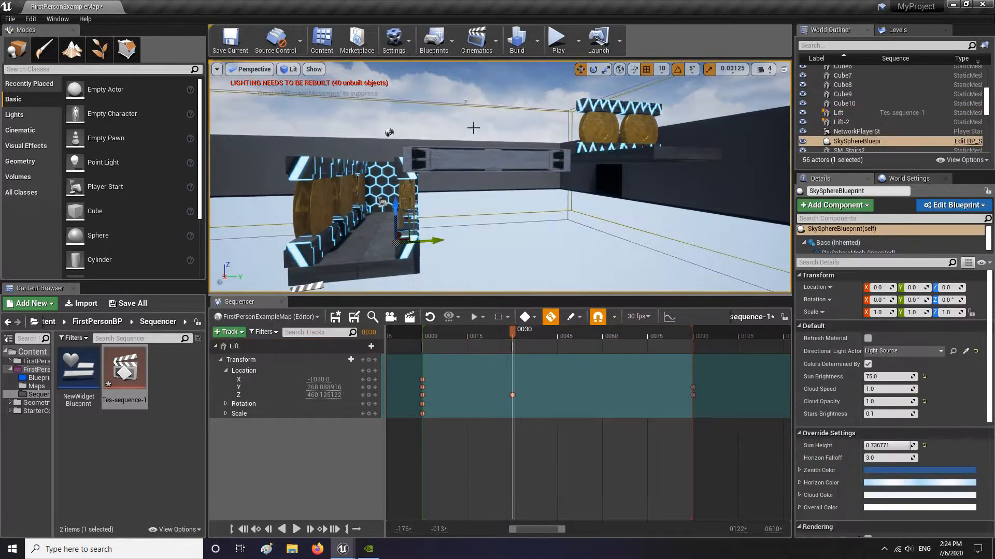
pyautogui.click(468, 161)
# - Undo the Lift's recorded moves at frames 30 and 90
pyautogui.hotkey('ctrl', 'z')
pyautogui.hotkey('ctrl', 'z')
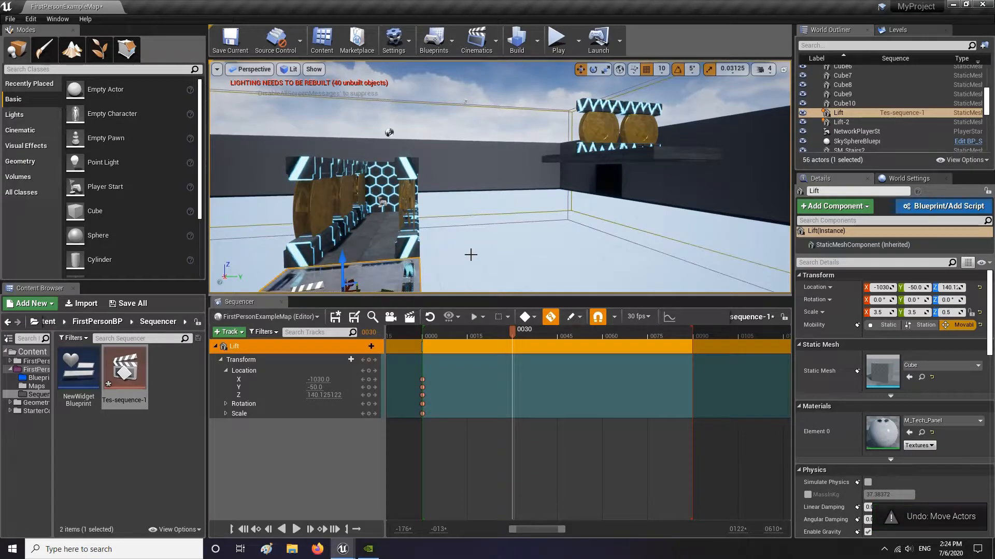
pyautogui.press('f')
# - Try raising the Lift to a Z location of about 450 at frame 30 with Key All recording every transform channel
pyautogui.click(534, 317)
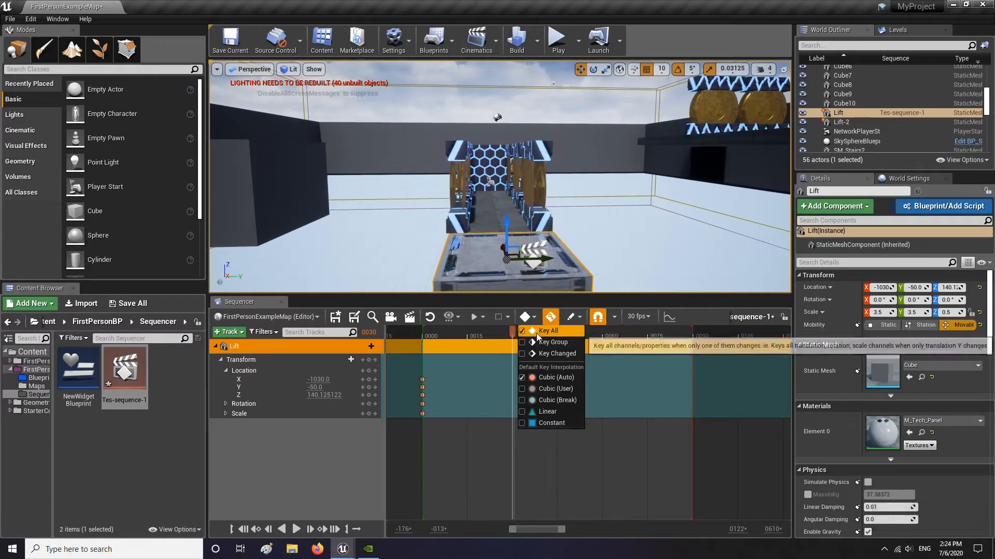
pyautogui.click(509, 229)
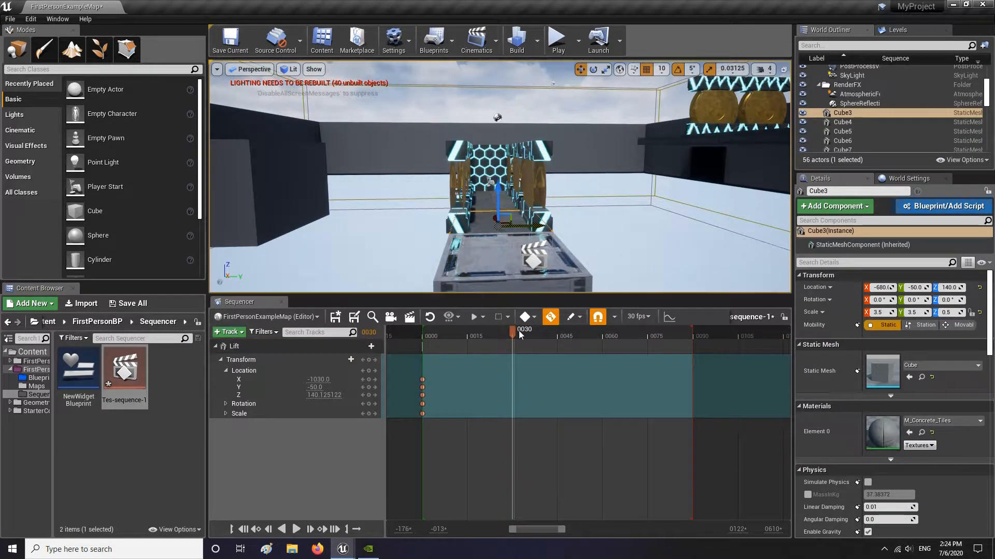
pyautogui.moveTo(507, 221); pyautogui.dragTo(512, 106)
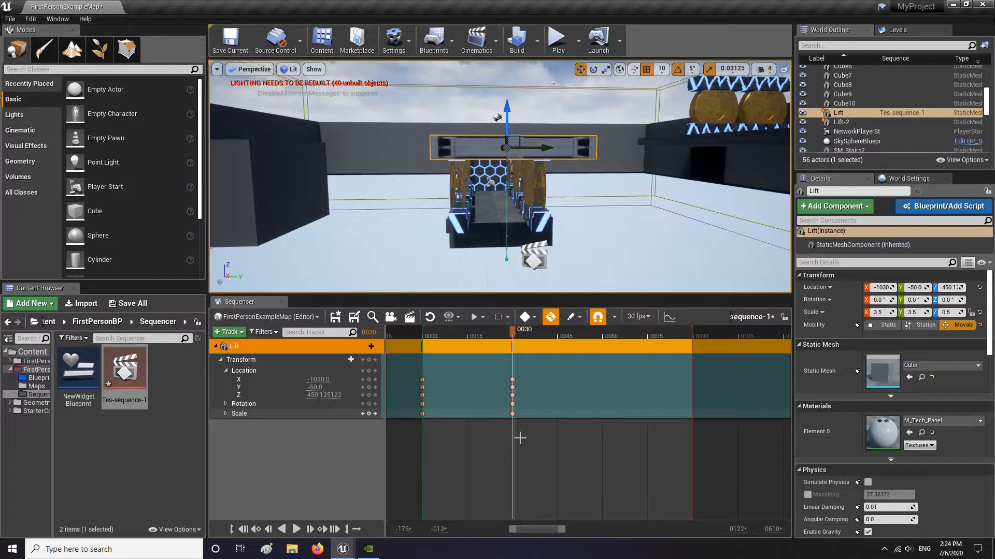
pyautogui.moveTo(544, 248); pyautogui.dragTo(558, 223, button='right')
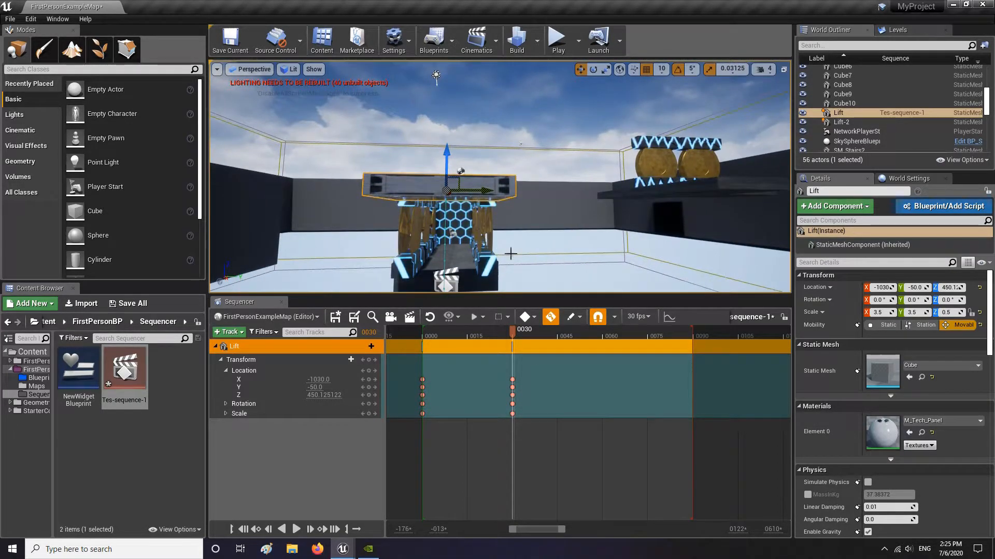
pyautogui.hotkey('ctrl', 'z')
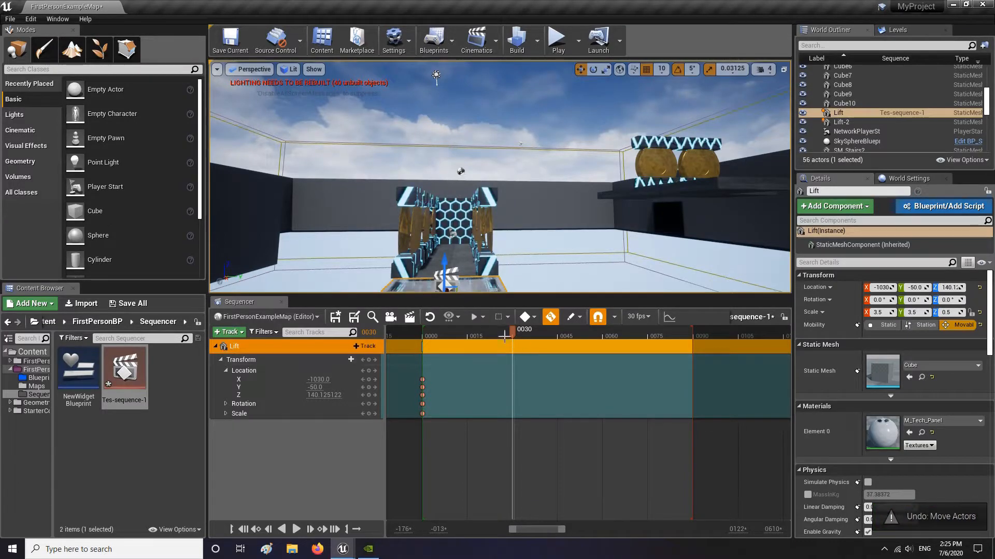
# - Set the keying mode to Key Changed and raise the Lift to a Z location of about 450 at frame 30
pyautogui.click(533, 316)
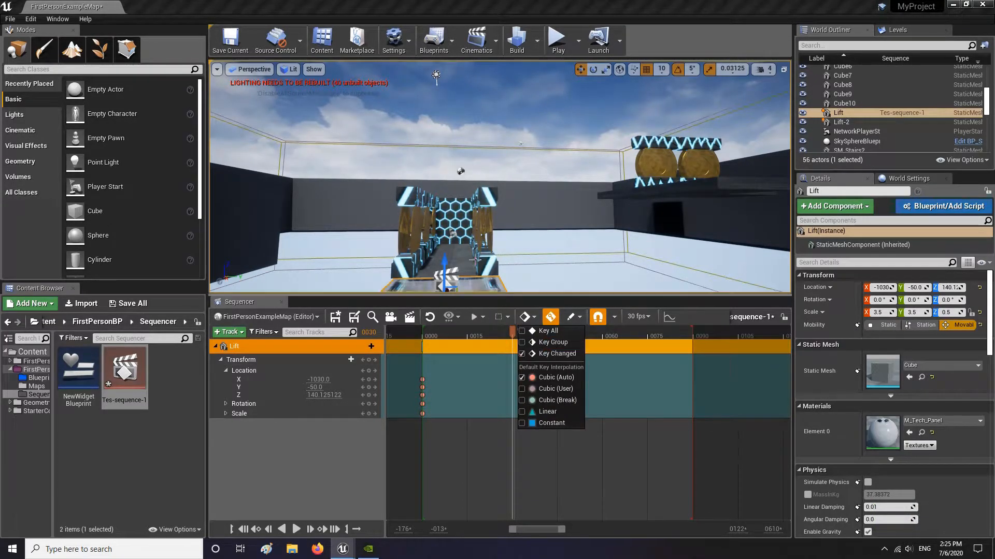
pyautogui.moveTo(478, 240); pyautogui.dragTo(473, 274, button='right')
pyautogui.moveTo(461, 169); pyautogui.dragTo(463, 81)
pyautogui.moveTo(521, 177); pyautogui.dragTo(523, 178, button='right')
# - At frame 90, move the Lift across to the raised ledge at about Y 1180 and Z 500
pyautogui.moveTo(517, 333); pyautogui.dragTo(695, 334)
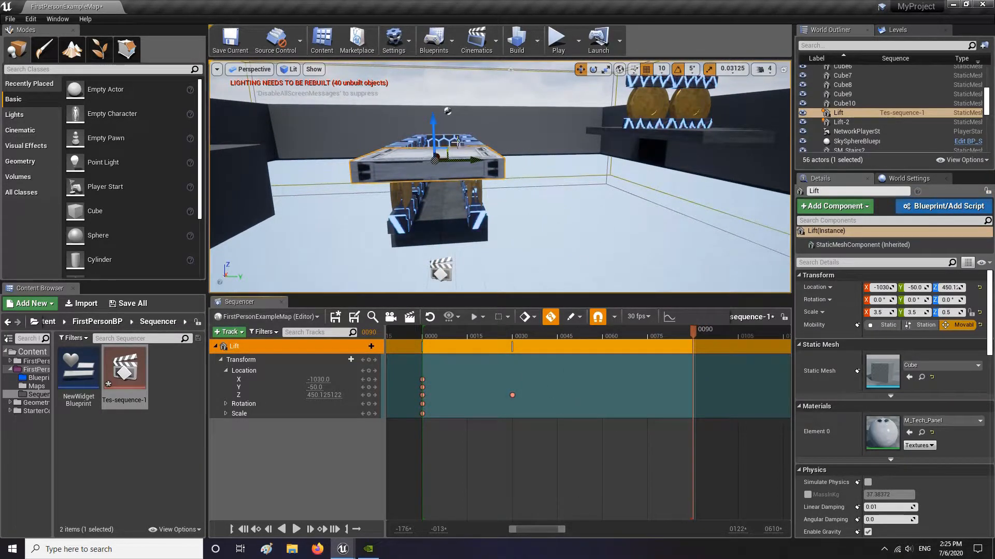
pyautogui.moveTo(449, 146); pyautogui.dragTo(793, 124)
pyautogui.moveTo(689, 182); pyautogui.dragTo(673, 227, button='right')
pyautogui.moveTo(615, 173); pyautogui.dragTo(601, 141)
pyautogui.moveTo(580, 156); pyautogui.dragTo(564, 126, button='right')
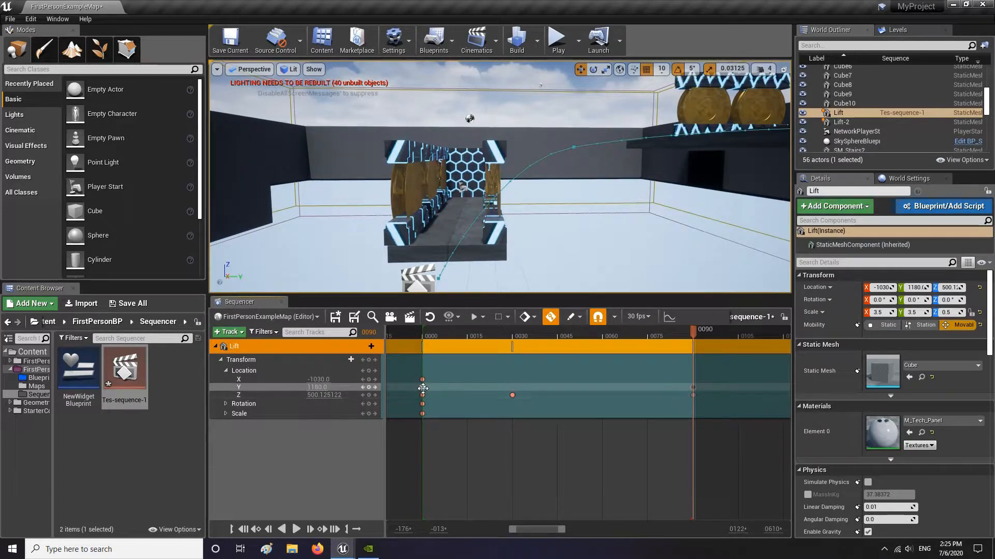
# - At frame 30, move the Lift back along Y to about -1 so it sits above its starting point
pyautogui.moveTo(692, 330); pyautogui.dragTo(514, 333)
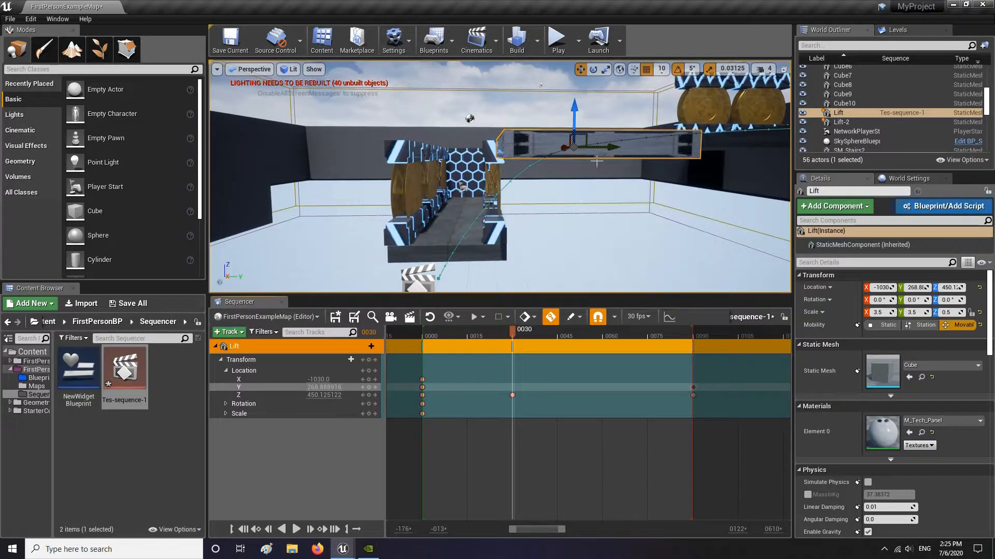
pyautogui.moveTo(611, 148); pyautogui.dragTo(498, 149)
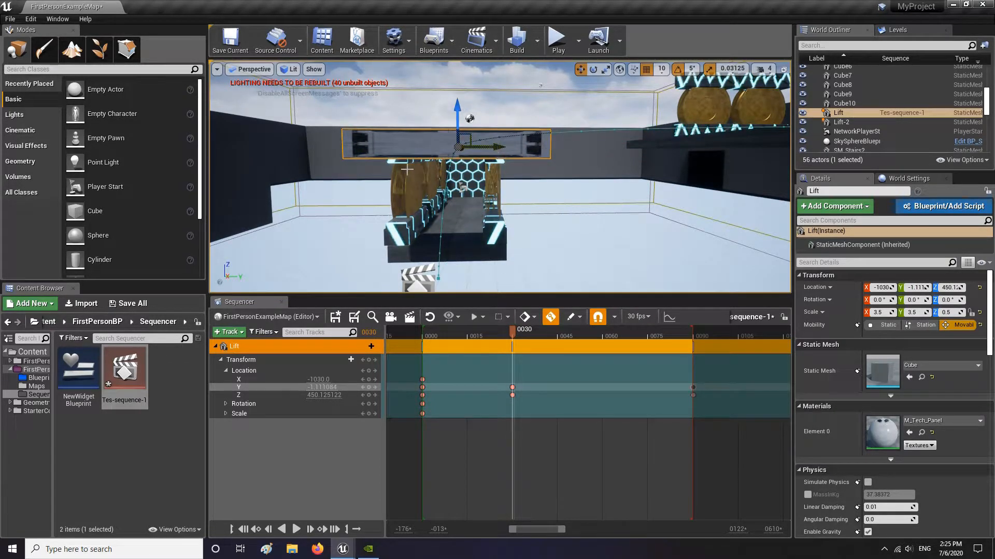
pyautogui.moveTo(503, 213); pyautogui.dragTo(445, 135, button='right')
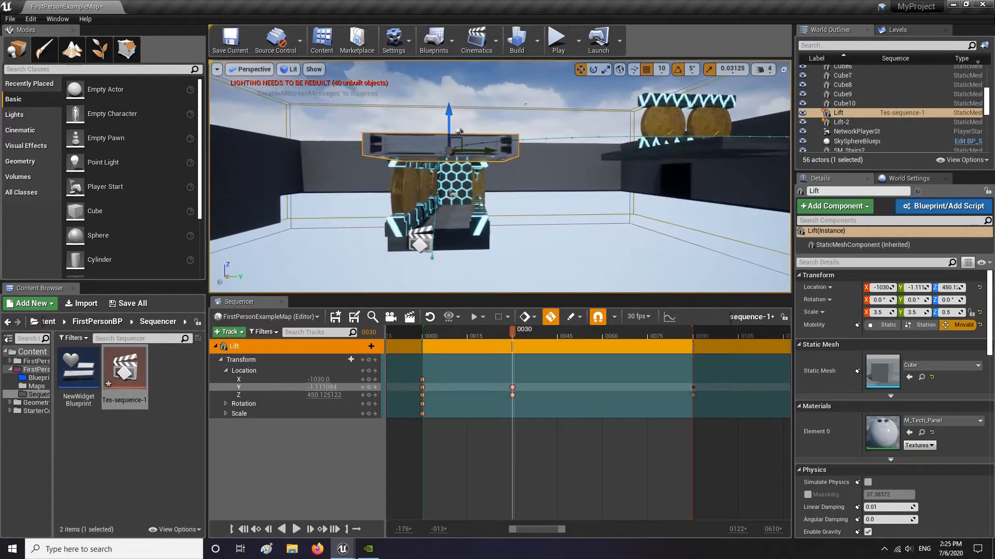
# - Examine the keying modes and the interpolation options of the Lift's Location Y key at frame 30
pyautogui.click(533, 317)
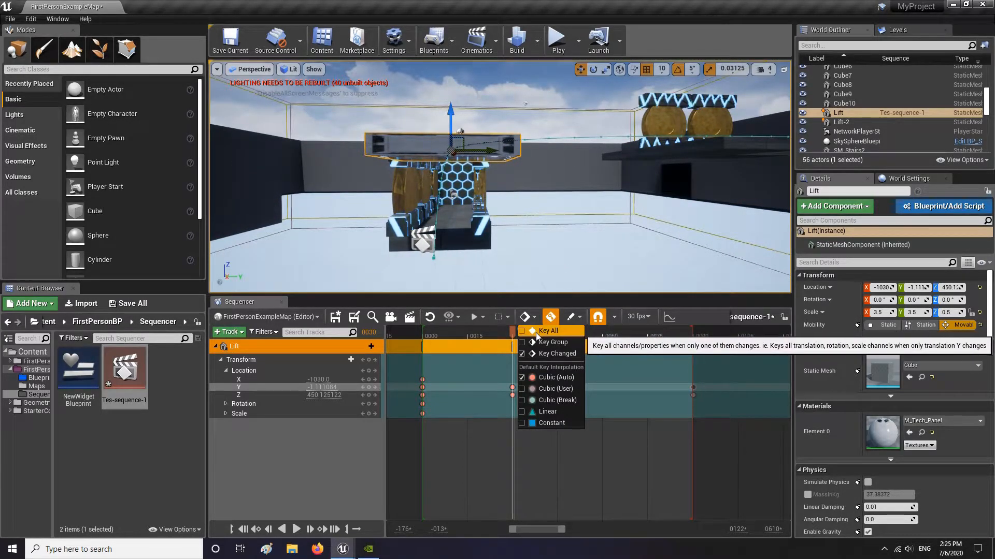
pyautogui.moveTo(569, 223)
pyautogui.mouseDown(button='right')
pyautogui.moveTo(568, 241)
pyautogui.moveTo(567, 230)
pyautogui.mouseUp(button='right')
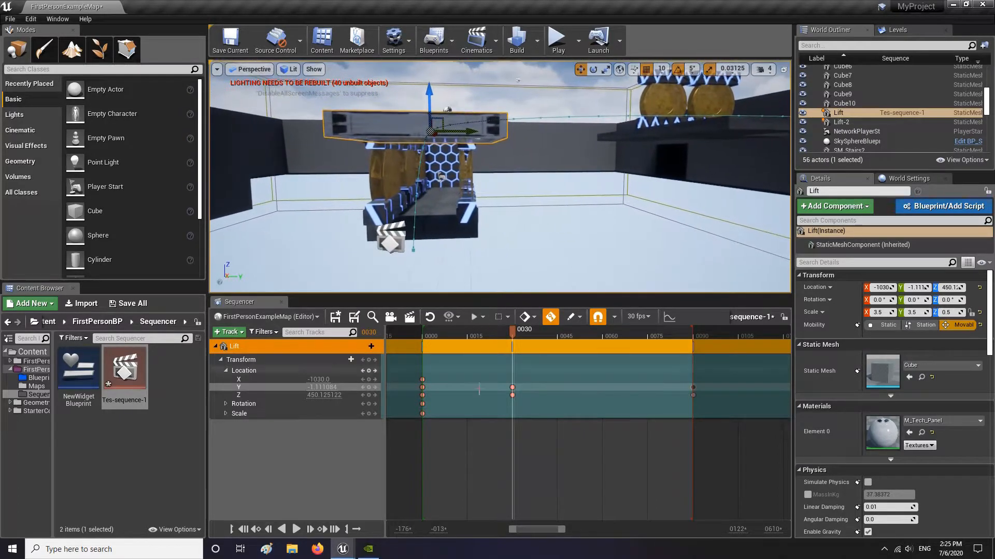
pyautogui.rightClick(513, 389)
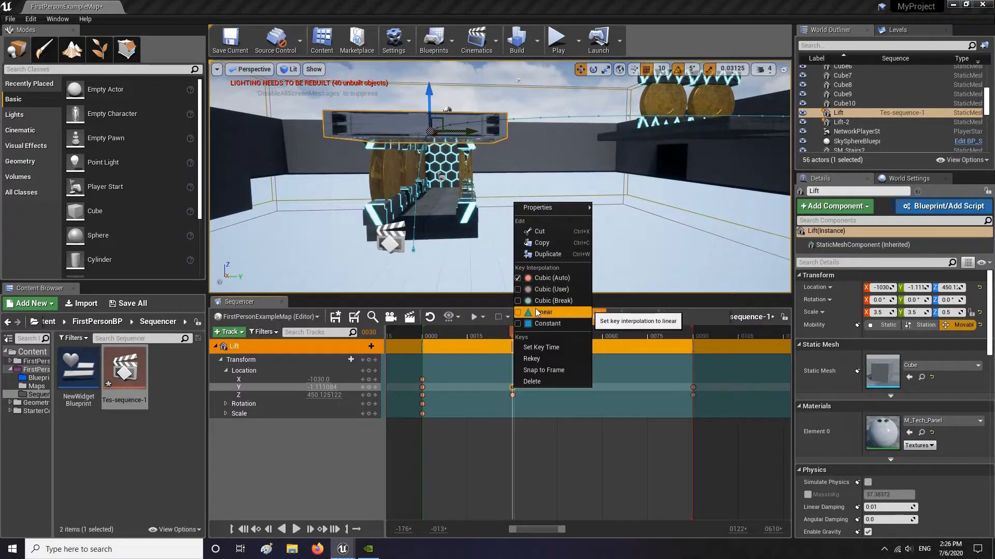
pyautogui.moveTo(439, 203); pyautogui.dragTo(461, 181, button='right')
pyautogui.moveTo(707, 174); pyautogui.dragTo(663, 178, button='right')
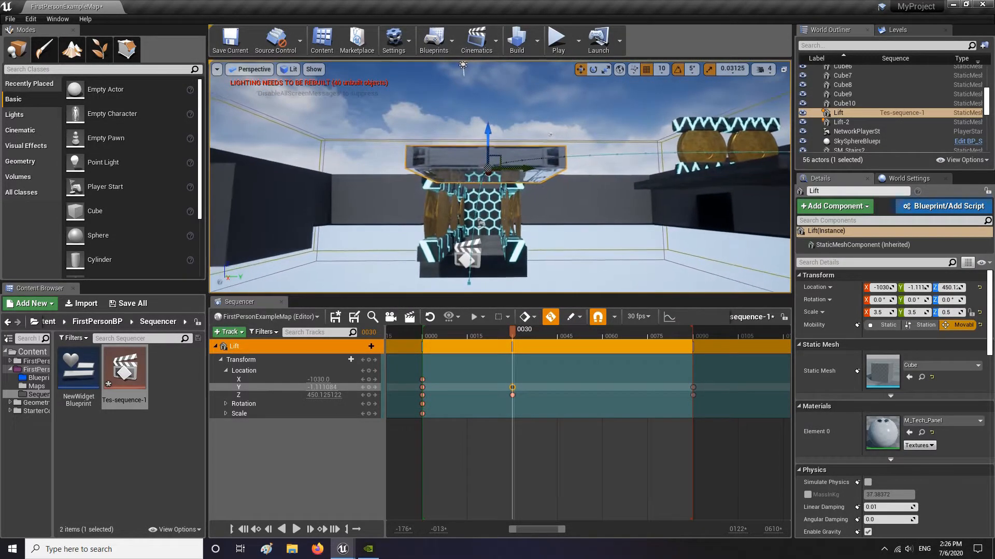
# - Examine the interpolation options of the Lift's Location Z key at frame 30 and its animation curves in the curve editor
pyautogui.rightClick(512, 395)
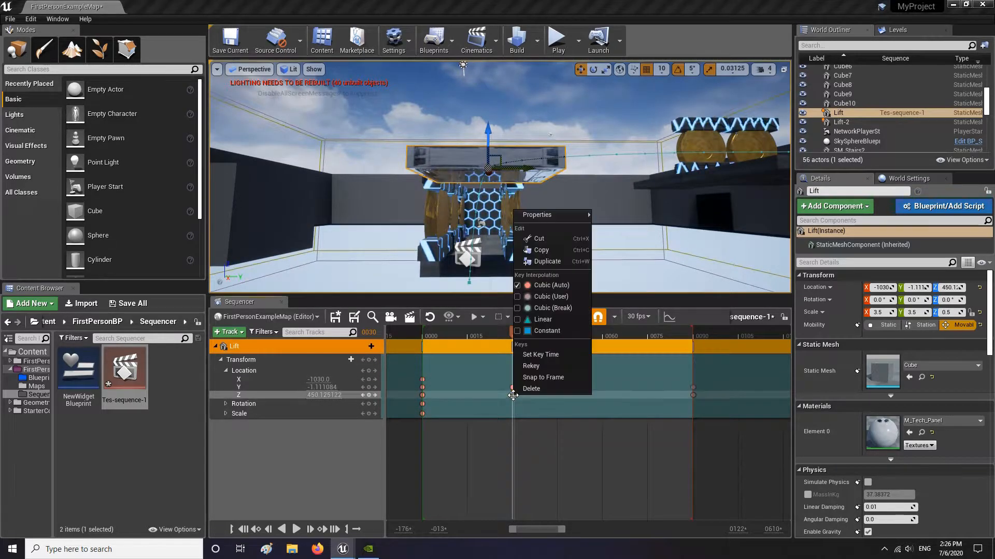
pyautogui.click(591, 442)
pyautogui.click(670, 317)
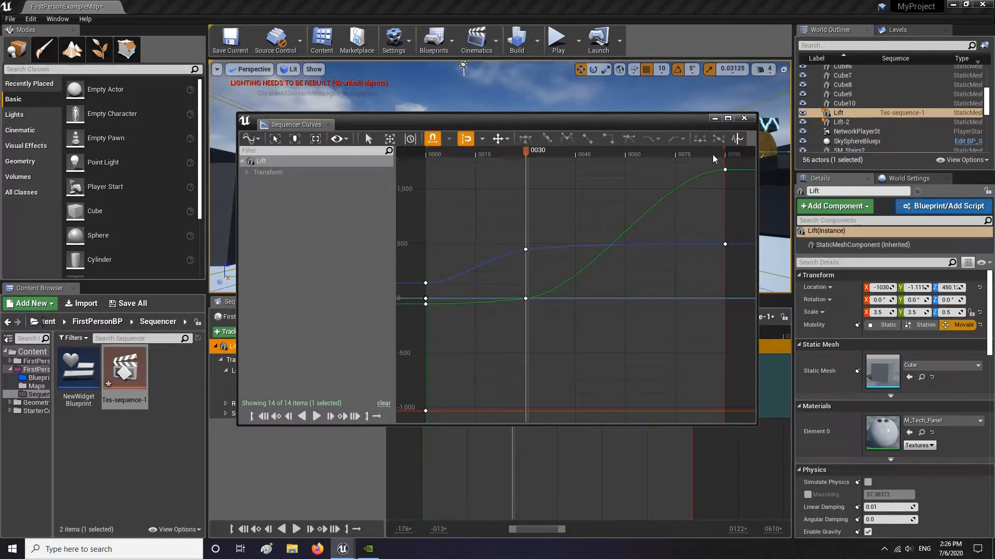
pyautogui.click(744, 118)
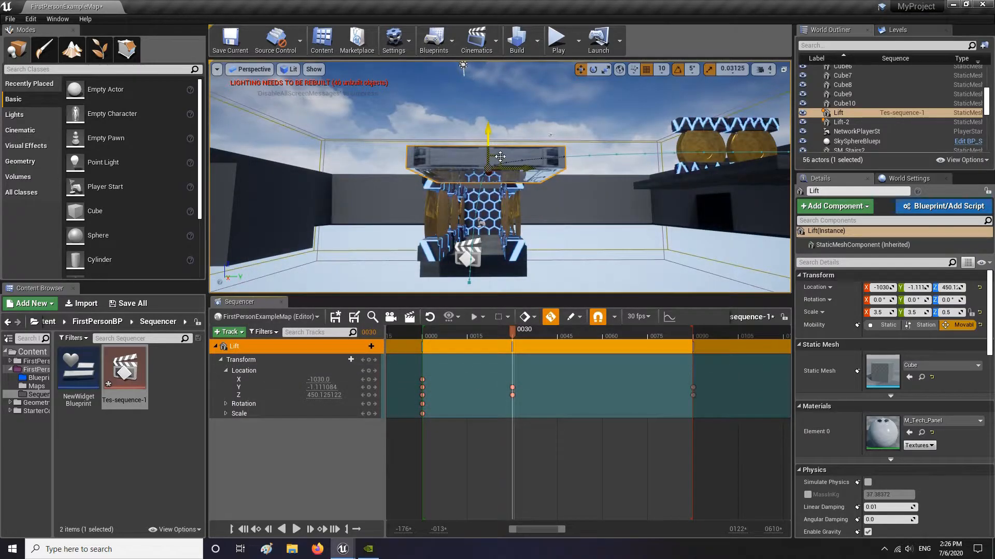
# - Set the interpolation of all the Lift's transform keys to Linear
pyautogui.moveTo(547, 213); pyautogui.dragTo(525, 217, button='right')
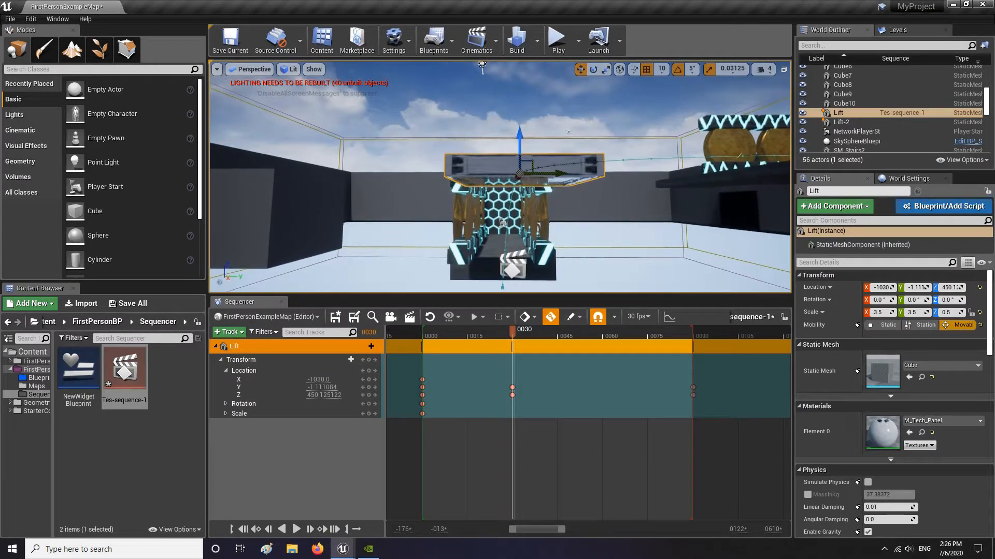
pyautogui.moveTo(716, 362); pyautogui.dragTo(423, 432)
pyautogui.rightClick(511, 389)
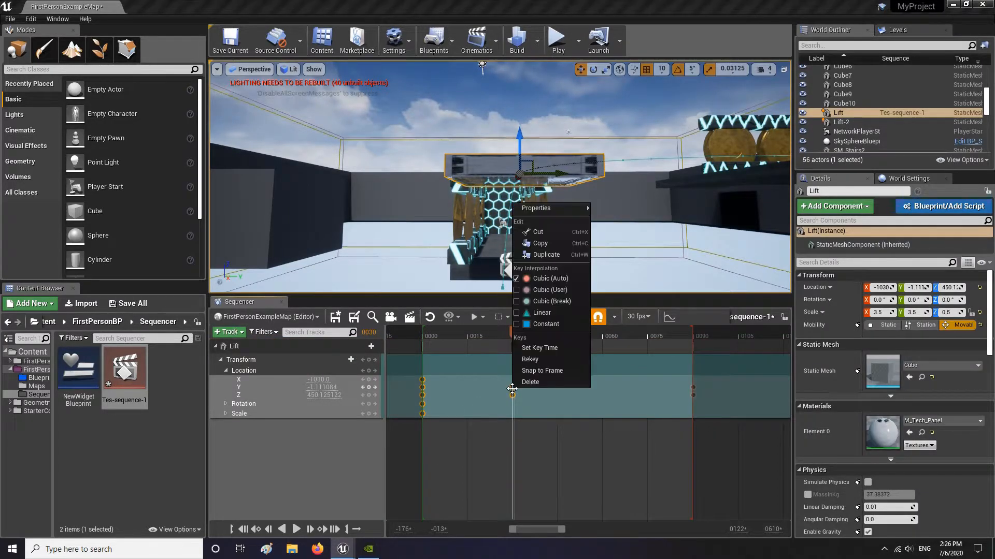
pyautogui.click(551, 314)
# - At frame 30, shift the Lift along Y to about -41 so it rises almost straight above its start
pyautogui.moveTo(636, 289); pyautogui.dragTo(568, 229, button='right')
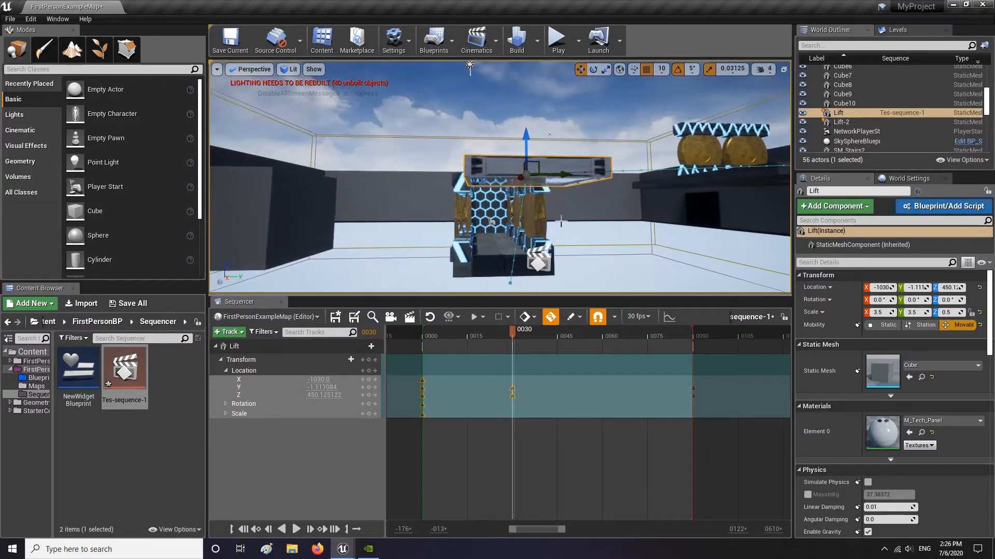
pyautogui.moveTo(573, 178); pyautogui.dragTo(555, 175)
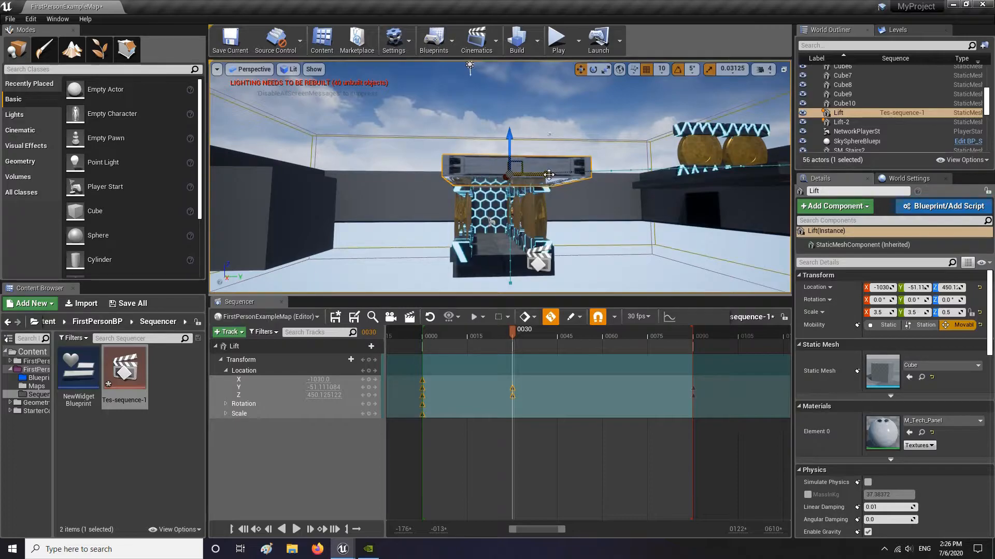
pyautogui.moveTo(550, 243); pyautogui.dragTo(548, 259, button='right')
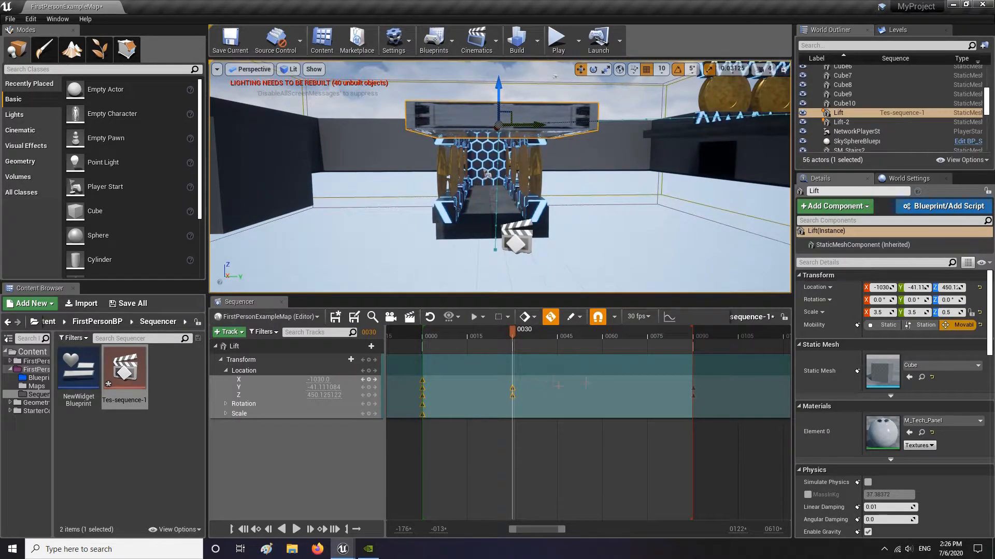
# - Copy the Lift's Location Y and Z keys from frame 30 to frame 45, and return to frame 0
pyautogui.moveTo(530, 368); pyautogui.dragTo(501, 414)
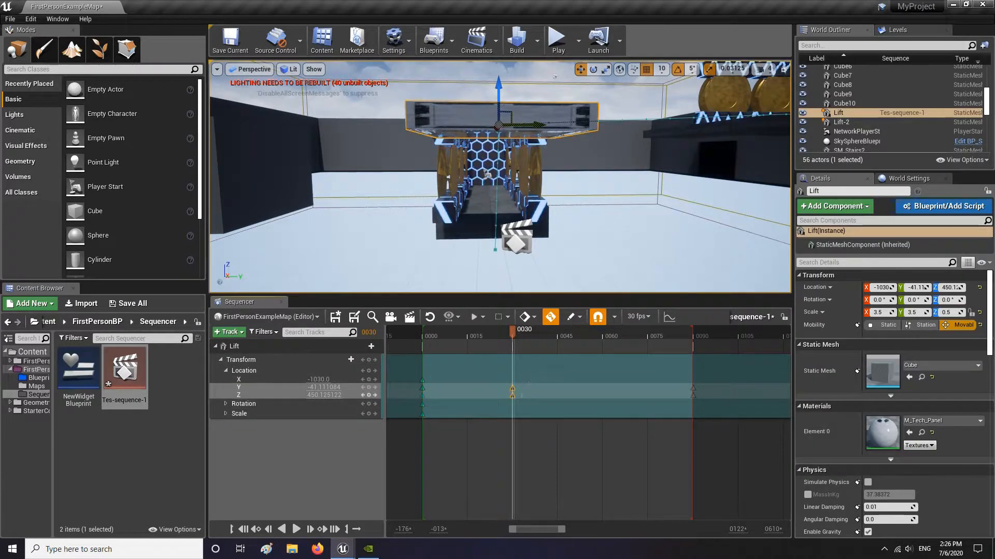
pyautogui.keyDown('alt'); pyautogui.moveTo(513, 389); pyautogui.dragTo(560, 389); pyautogui.keyUp('alt')
pyautogui.moveTo(563, 334); pyautogui.dragTo(424, 338)
# - Save all modified content, including the map and Tes-sequence-1
pyautogui.moveTo(564, 227); pyautogui.dragTo(642, 226, button='right')
pyautogui.hotkey('ctrl', 'shift', 's')
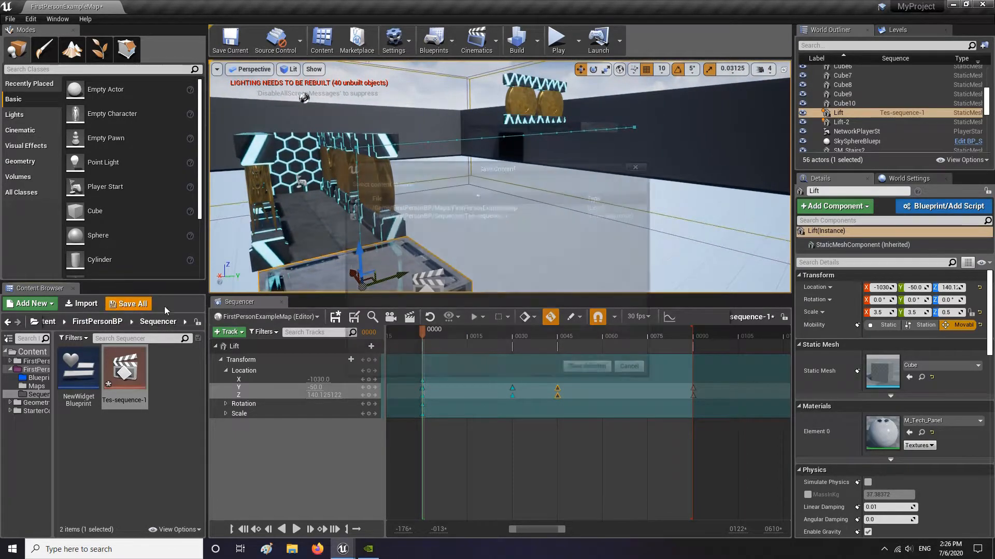
pyautogui.click(580, 370)
# - Scrub the sequence from frame 0 to 45 and back to check the Lift's rise and pause
pyautogui.moveTo(534, 212); pyautogui.dragTo(647, 223, button='right')
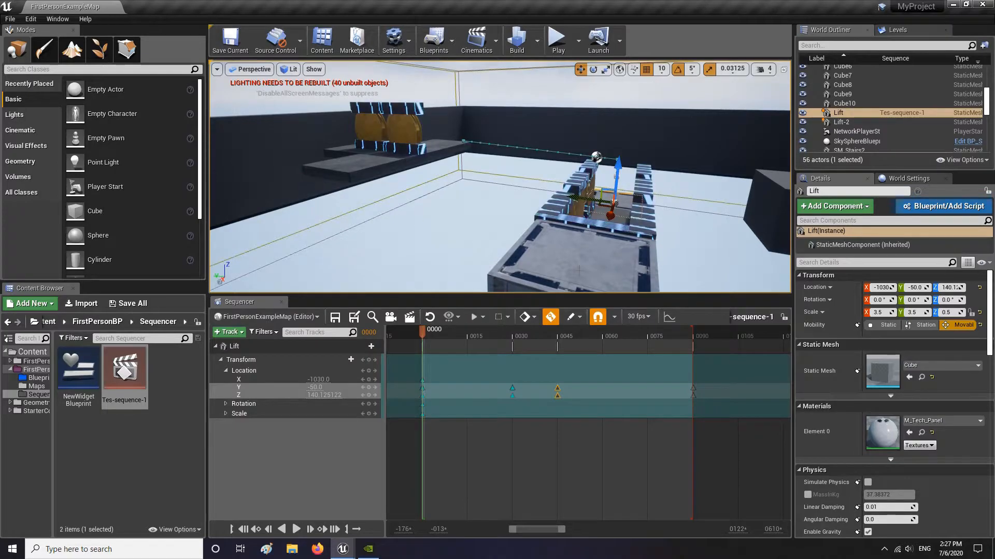
pyautogui.moveTo(422, 334); pyautogui.dragTo(558, 330)
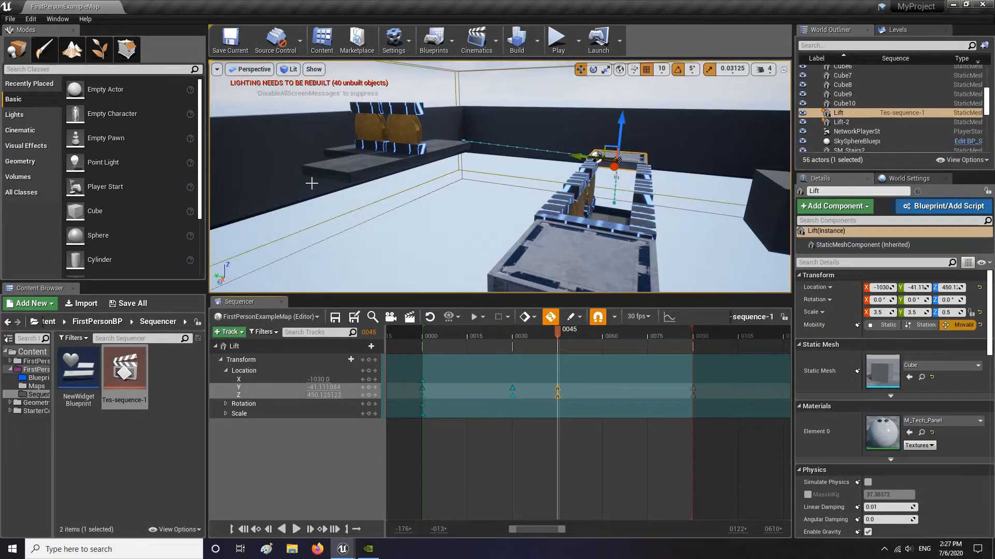
pyautogui.moveTo(558, 332); pyautogui.dragTo(425, 334)
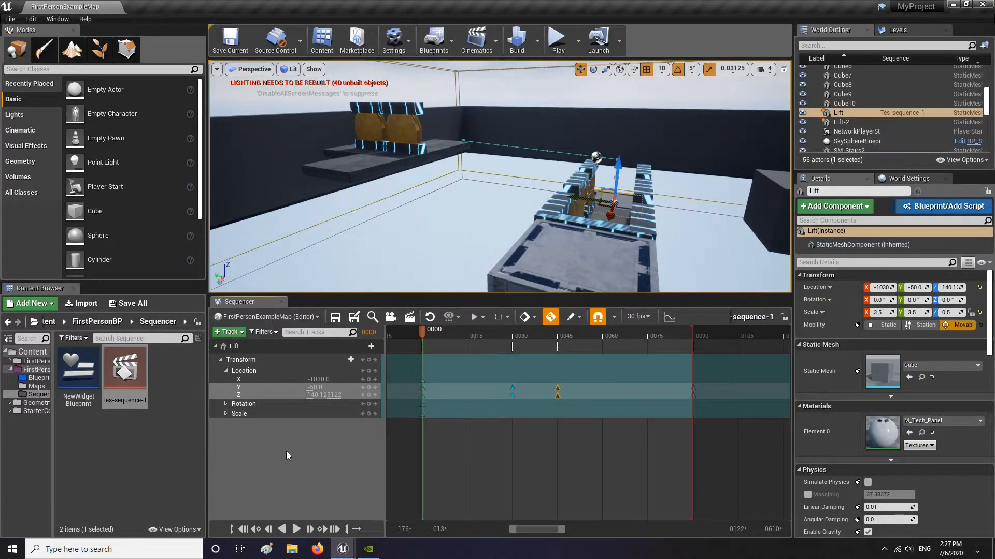
# - Add the Lift-2 platform to the sequence and move its initial transform keys to frame 45
pyautogui.moveTo(391, 206)
pyautogui.mouseDown(button='right')
pyautogui.moveTo(405, 243)
pyautogui.moveTo(391, 206)
pyautogui.mouseUp(button='right')
pyautogui.click(499, 230)
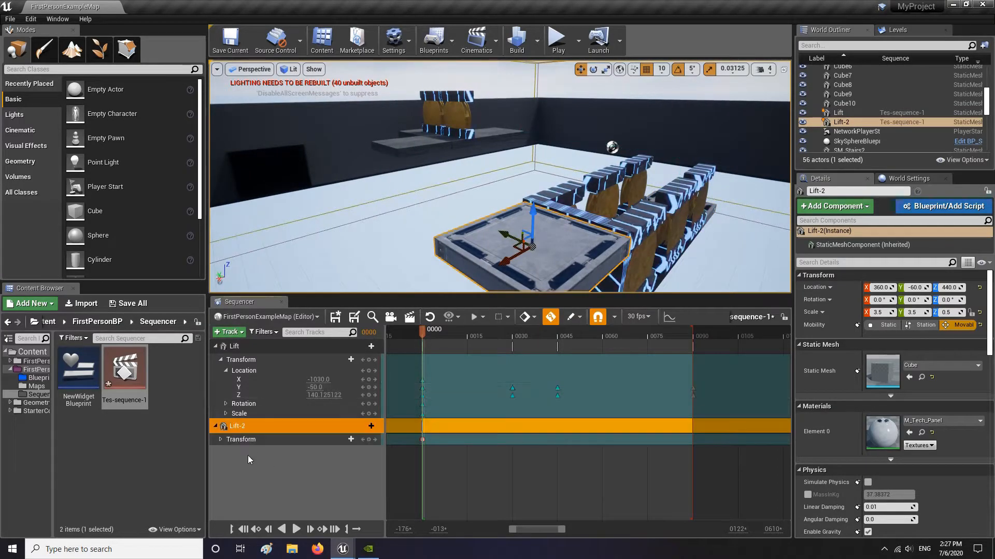
pyautogui.click(422, 440)
pyautogui.click(220, 440)
pyautogui.moveTo(421, 451); pyautogui.dragTo(557, 450)
# - Switch the keying mode to key all channels and, at frame 90, move Lift-2 to the raised ledge at X 370, Y 1180, Z 500
pyautogui.moveTo(561, 334); pyautogui.dragTo(693, 333)
pyautogui.moveTo(549, 243); pyautogui.dragTo(590, 222, button='right')
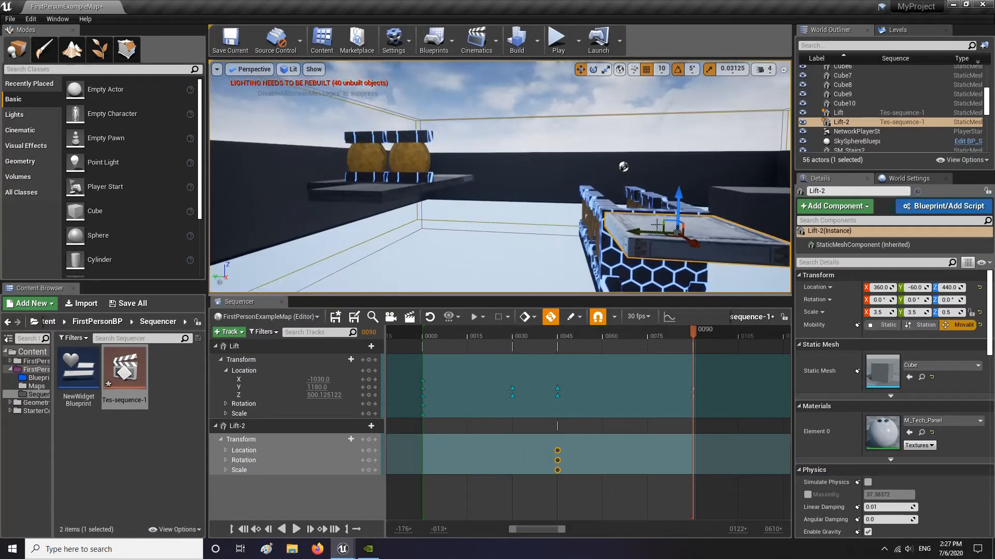
pyautogui.click(526, 317)
pyautogui.click(544, 331)
pyautogui.moveTo(652, 224); pyautogui.dragTo(290, 215)
pyautogui.moveTo(310, 209); pyautogui.dragTo(306, 190)
pyautogui.moveTo(307, 191); pyautogui.dragTo(337, 233, button='right')
pyautogui.moveTo(369, 239); pyautogui.dragTo(384, 209)
pyautogui.moveTo(383, 209); pyautogui.dragTo(357, 218, button='right')
pyautogui.moveTo(385, 178); pyautogui.dragTo(374, 179)
pyautogui.moveTo(374, 180); pyautogui.dragTo(440, 189, button='right')
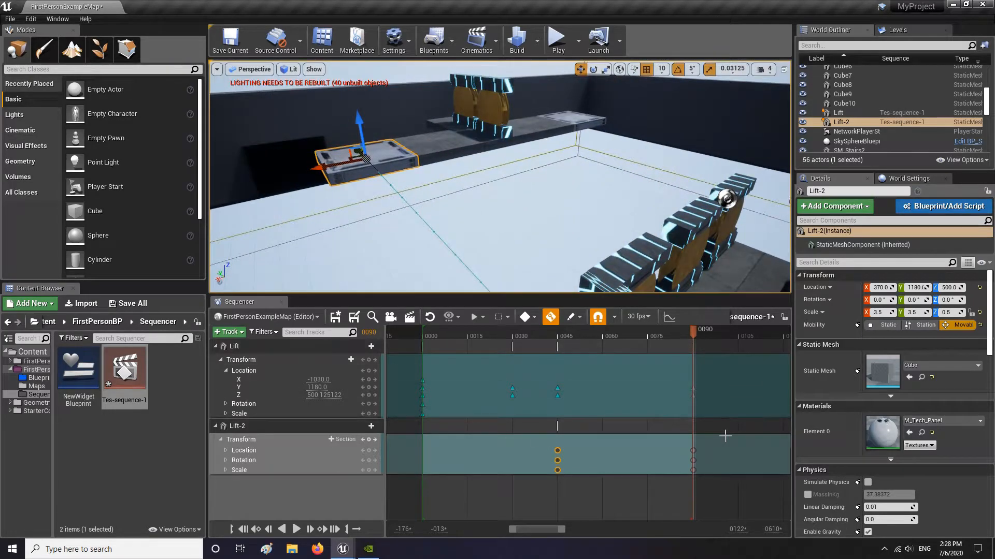
# - Set the interpolation of Lift-2's transform keys at frames 45 and 90 to Linear
pyautogui.moveTo(721, 433); pyautogui.dragTo(541, 479)
pyautogui.rightClick(558, 451)
pyautogui.click(661, 371)
# - Play the sequence from frame 0 to check both lifts, and save the current map
pyautogui.click(424, 343)
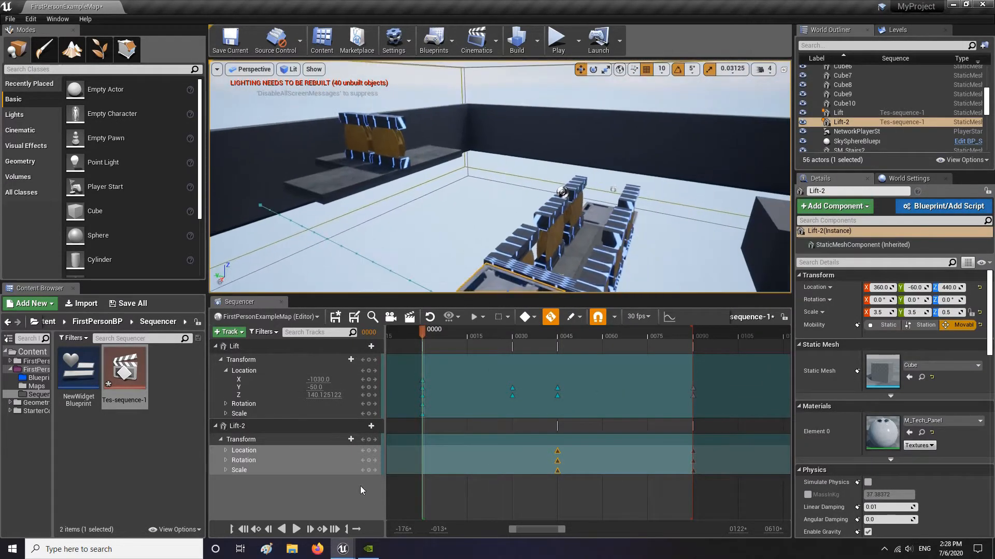
pyautogui.click(296, 529)
pyautogui.click(230, 41)
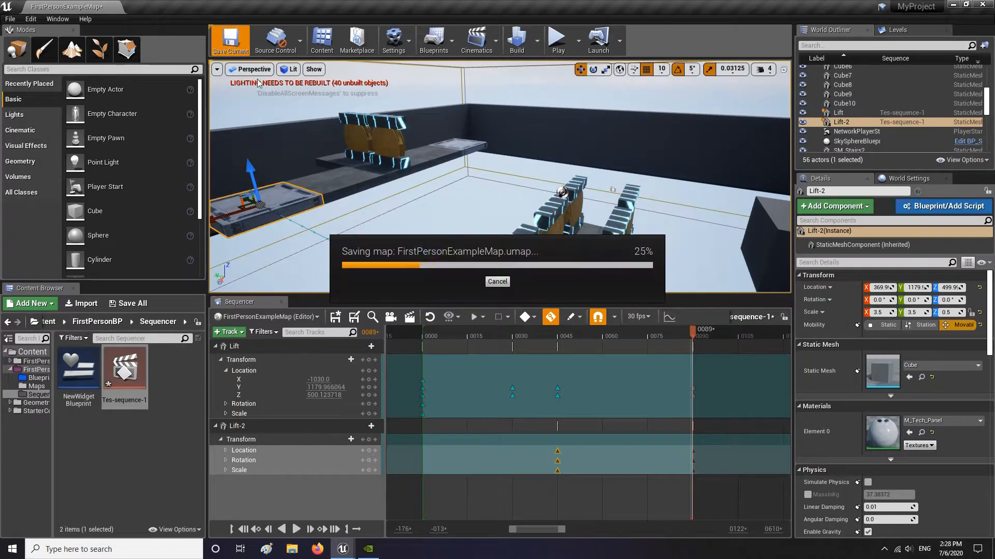
# - Play-test the level in the editor and stop the session
pyautogui.moveTo(500, 176)
pyautogui.mouseDown(button='right')
pyautogui.moveTo(415, 181)
pyautogui.moveTo(409, 199)
pyautogui.moveTo(482, 181)
pyautogui.moveTo(365, 182)
pyautogui.moveTo(492, 192)
pyautogui.mouseUp(button='right')
pyautogui.click(558, 40)
pyautogui.press('Escape')
pyautogui.moveTo(528, 210); pyautogui.dragTo(561, 193, button='right')
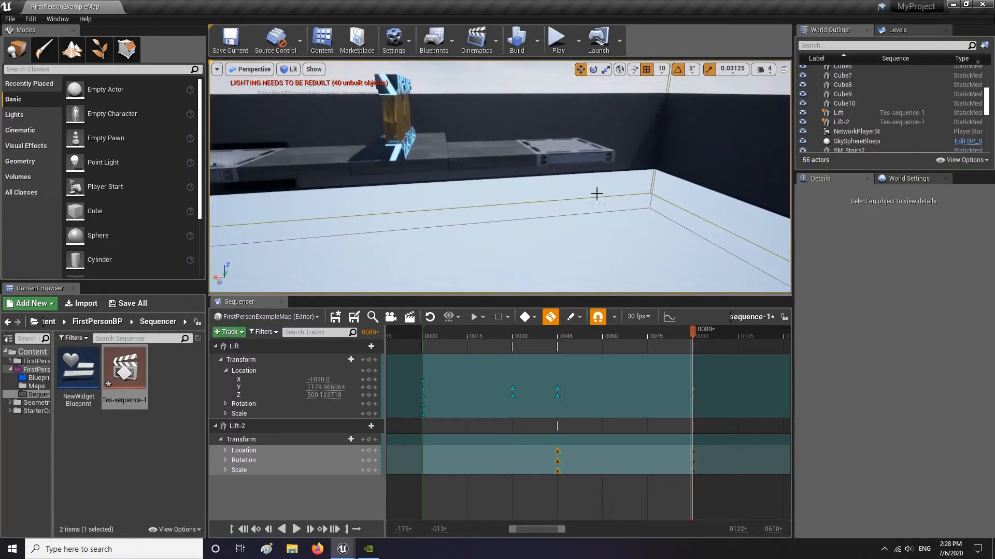
# - Return the sequence to frame 0 and save Tes-sequence-1
pyautogui.moveTo(691, 328); pyautogui.dragTo(424, 317)
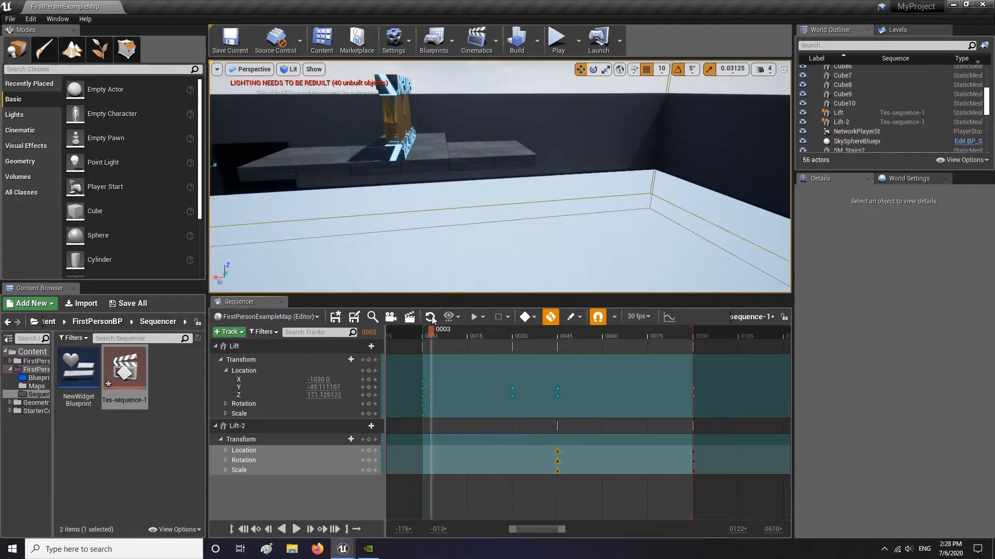
pyautogui.moveTo(488, 246); pyautogui.dragTo(628, 267, button='right')
pyautogui.click(146, 307)
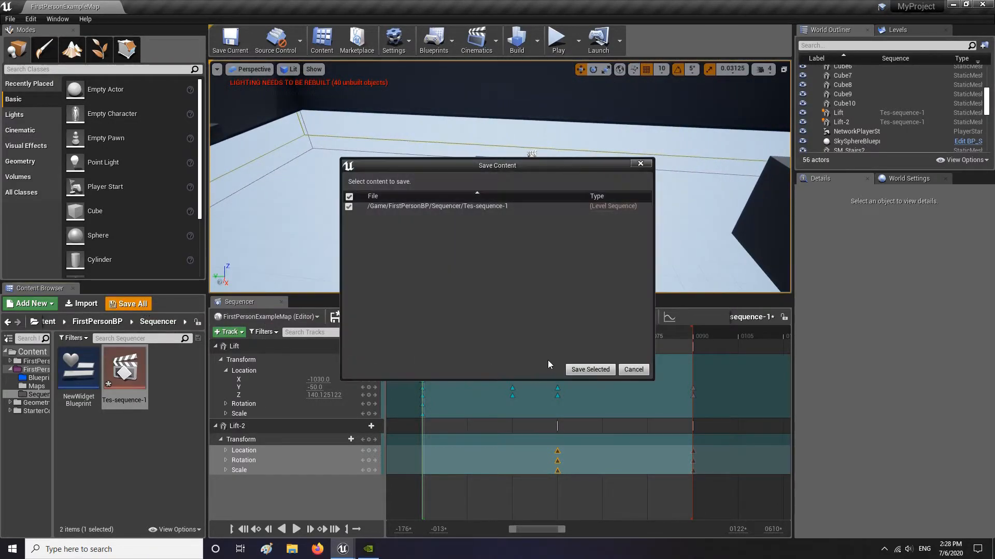
pyautogui.click(591, 370)
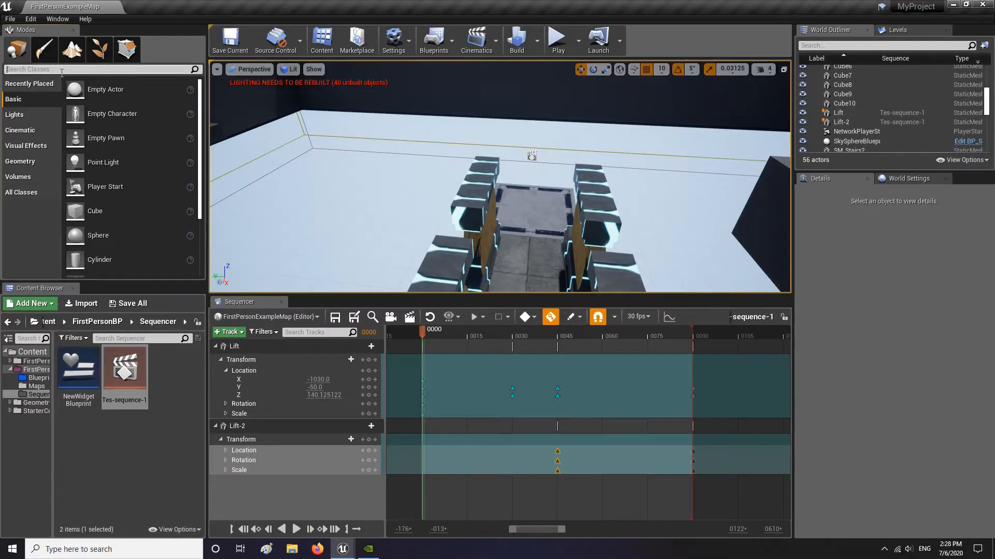
# - Find the Trigger Volume actor and place one over the Lift at about X -1020, Y -60, Z 270
pyautogui.click(62, 72)
pyautogui.write('trigger')
pyautogui.moveTo(124, 164); pyautogui.dragTo(534, 160)
pyautogui.moveTo(533, 160); pyautogui.dragTo(606, 182, button='right')
pyautogui.moveTo(586, 154); pyautogui.dragTo(597, 158)
# - Duplicate the trigger volume and place the copy above Lift-2's frame 90 position at about X 380, Y 1190, Z 630
pyautogui.moveTo(673, 182); pyautogui.dragTo(508, 189, button='right')
pyautogui.keyDown('alt'); pyautogui.moveTo(615, 236); pyautogui.dragTo(366, 204); pyautogui.keyUp('alt')
pyautogui.moveTo(366, 204); pyautogui.dragTo(521, 167, button='right')
pyautogui.moveTo(422, 336); pyautogui.dragTo(693, 336)
pyautogui.moveTo(518, 176); pyautogui.dragTo(517, 90, button='right')
pyautogui.moveTo(517, 90); pyautogui.dragTo(517, 104)
pyautogui.moveTo(516, 104); pyautogui.dragTo(526, 155, button='right')
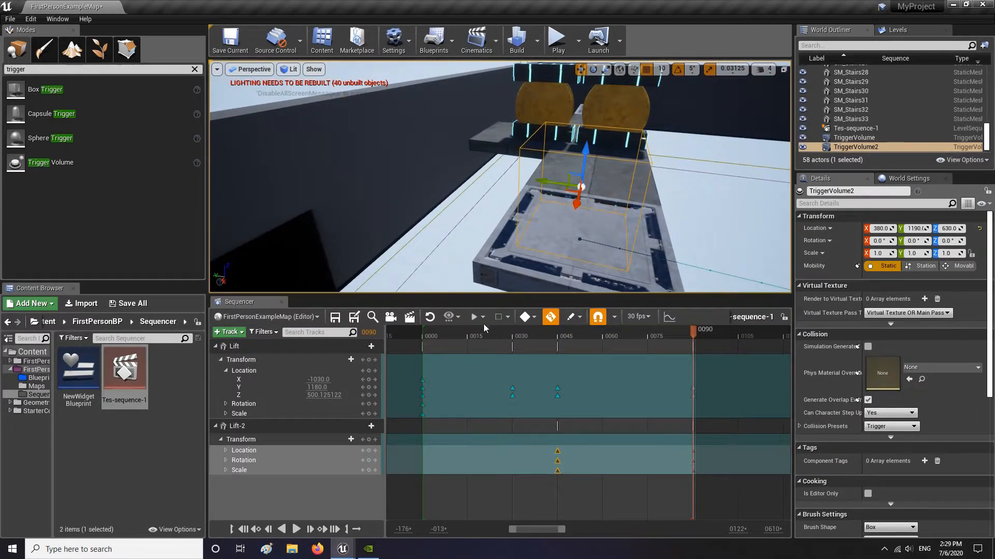
# - Return to frame 0, save the sequence and close the Sequencer
pyautogui.moveTo(693, 336); pyautogui.dragTo(425, 326)
pyautogui.moveTo(482, 217); pyautogui.dragTo(528, 222, button='right')
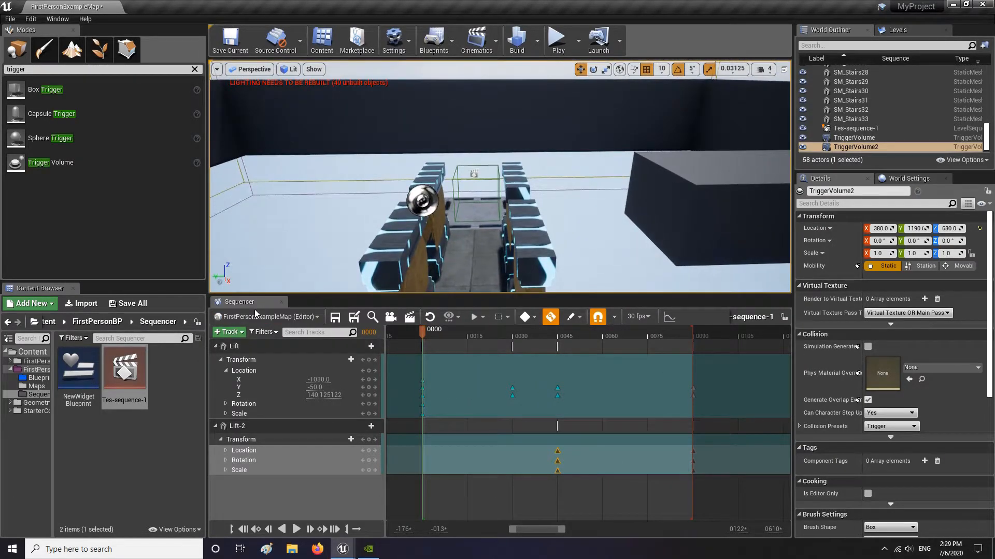
pyautogui.click(335, 318)
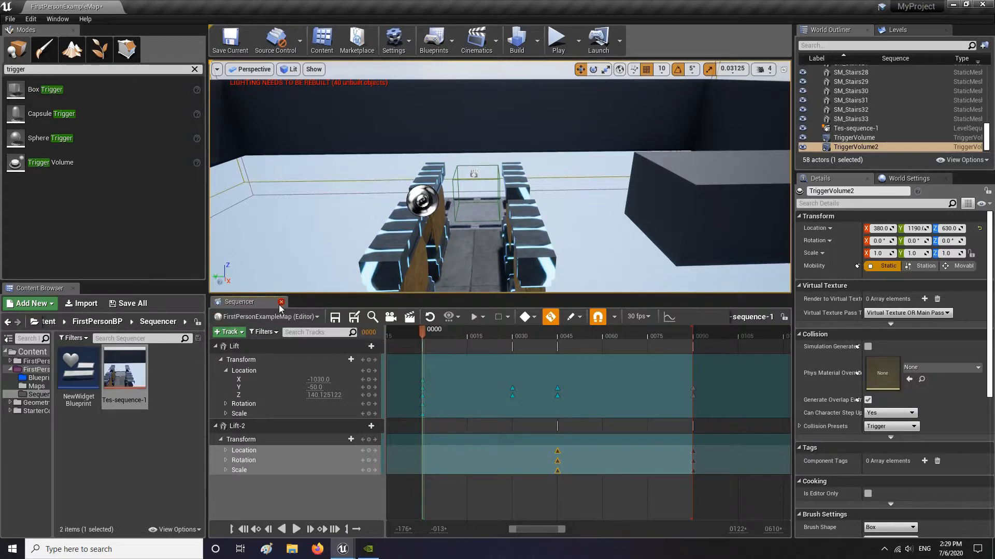
pyautogui.click(281, 302)
# - Open the level blueprint of the Persistent Level
pyautogui.moveTo(373, 282); pyautogui.dragTo(603, 315, button='right')
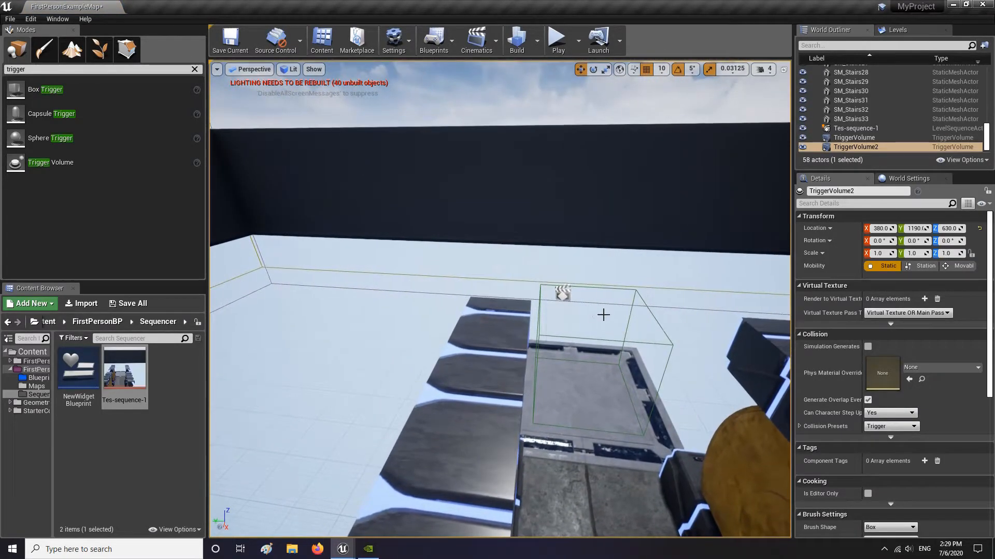
pyautogui.click(904, 30)
pyautogui.click(57, 19)
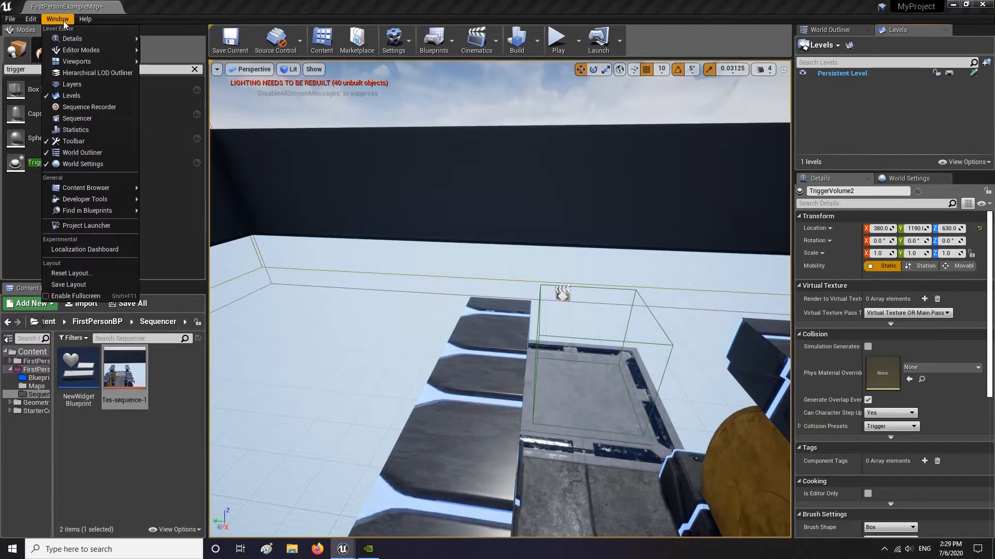
pyautogui.click(435, 41)
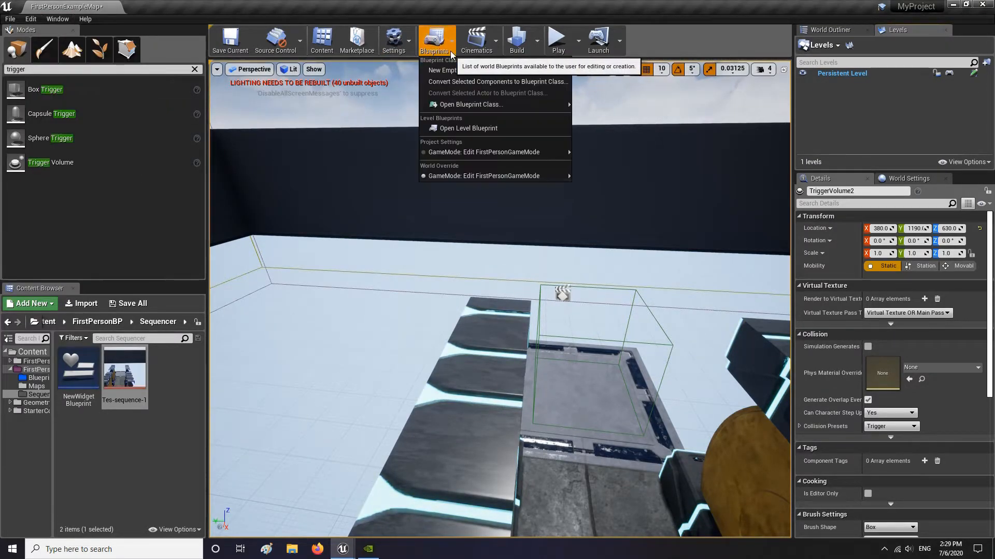
pyautogui.click(954, 76)
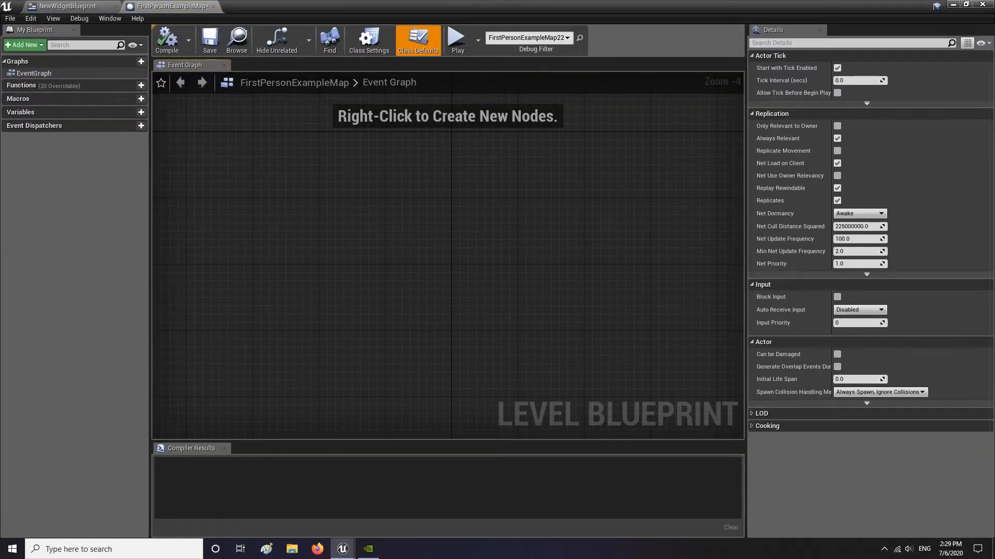
# - Add an OnActorBeginOverlap event for the trigger volume above the Lift to the event graph, and compile the level blueprint
pyautogui.click(965, 5)
pyautogui.click(586, 342)
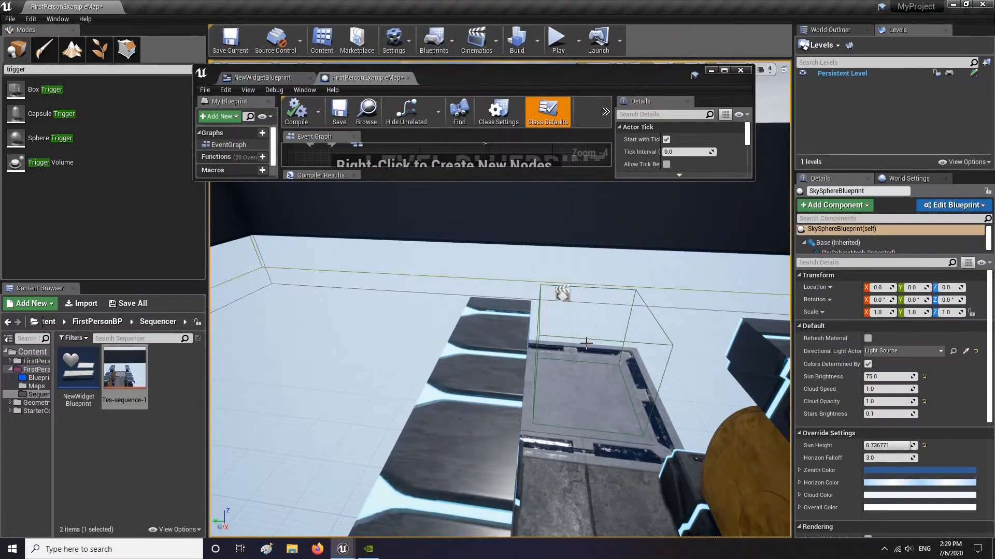
pyautogui.click(587, 340)
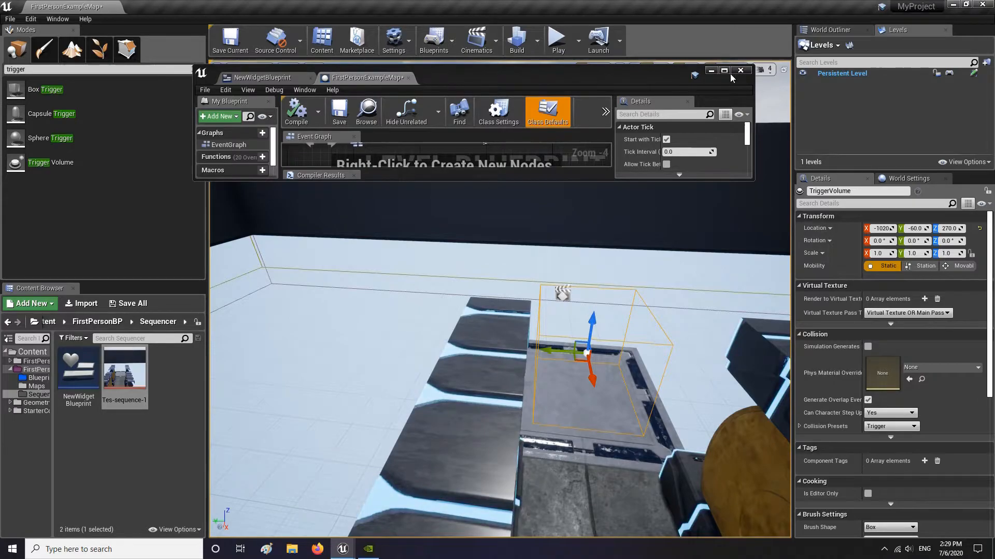
pyautogui.click(724, 71)
pyautogui.rightClick(402, 222)
pyautogui.click(410, 253)
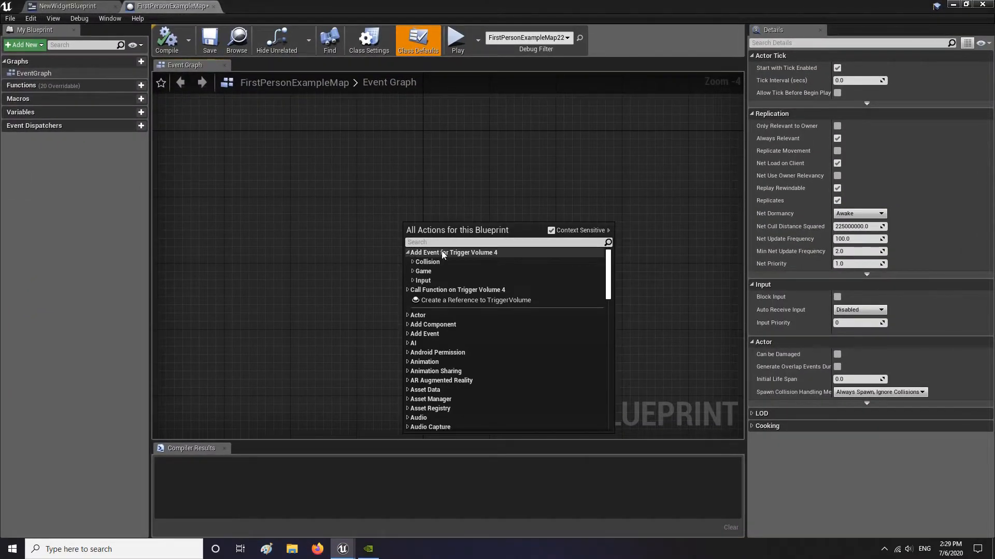
pyautogui.click(414, 262)
pyautogui.click(445, 271)
pyautogui.moveTo(435, 226); pyautogui.dragTo(395, 223)
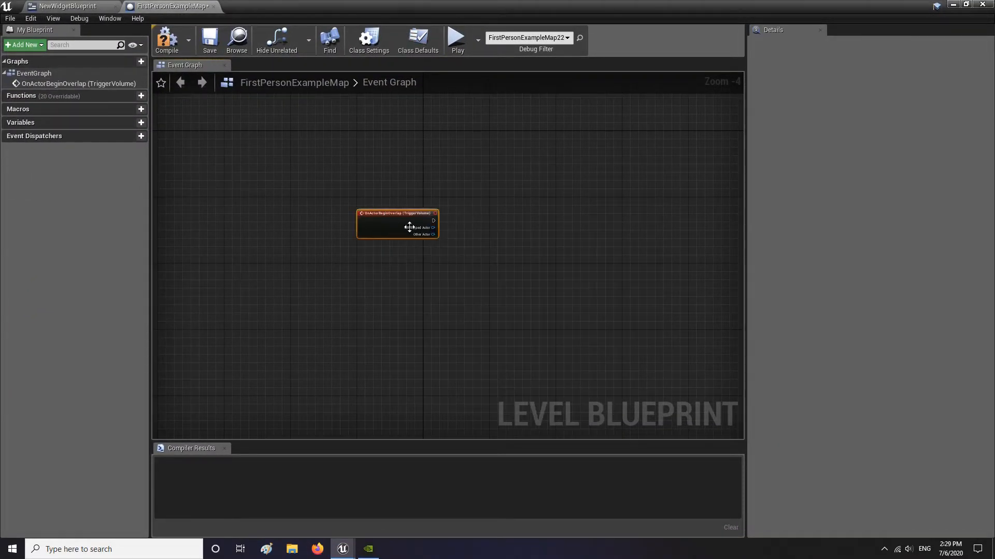
pyautogui.scroll(3, 441, 208)
pyautogui.click(166, 39)
# - Add a reference to the Tes-sequence-1 actor from the level to the level blueprint's event graph
pyautogui.click(954, 4)
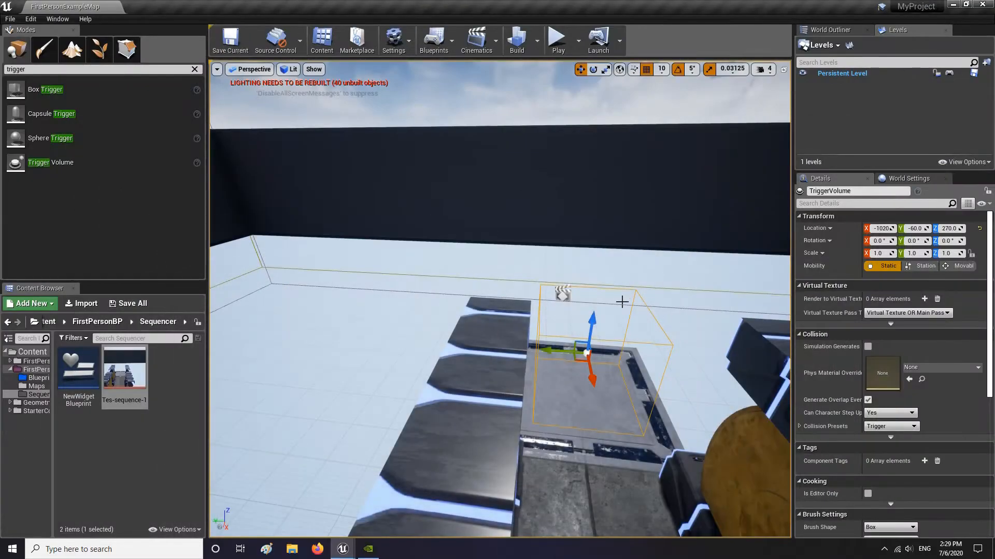
pyautogui.click(557, 335)
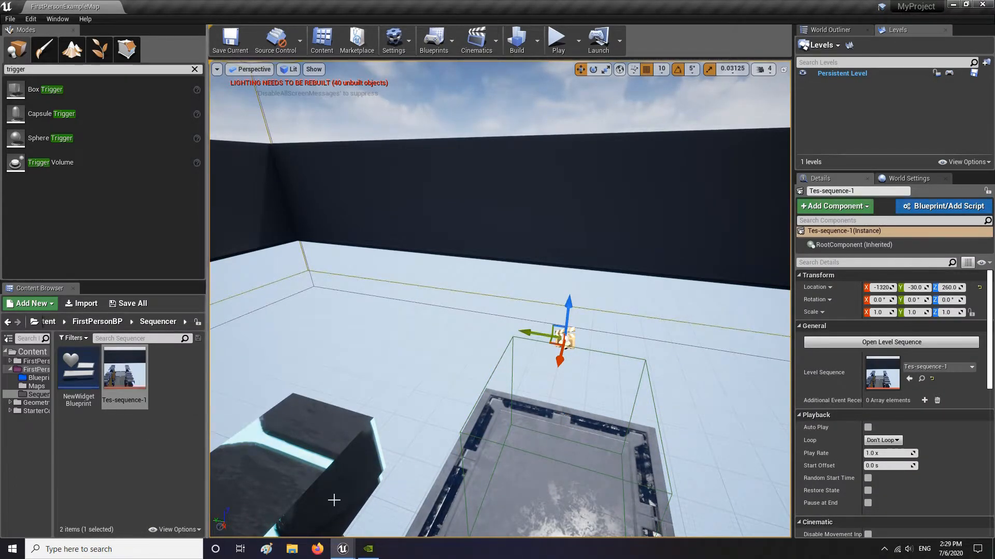
pyautogui.click(400, 483)
pyautogui.moveTo(338, 294); pyautogui.dragTo(356, 300, button='right')
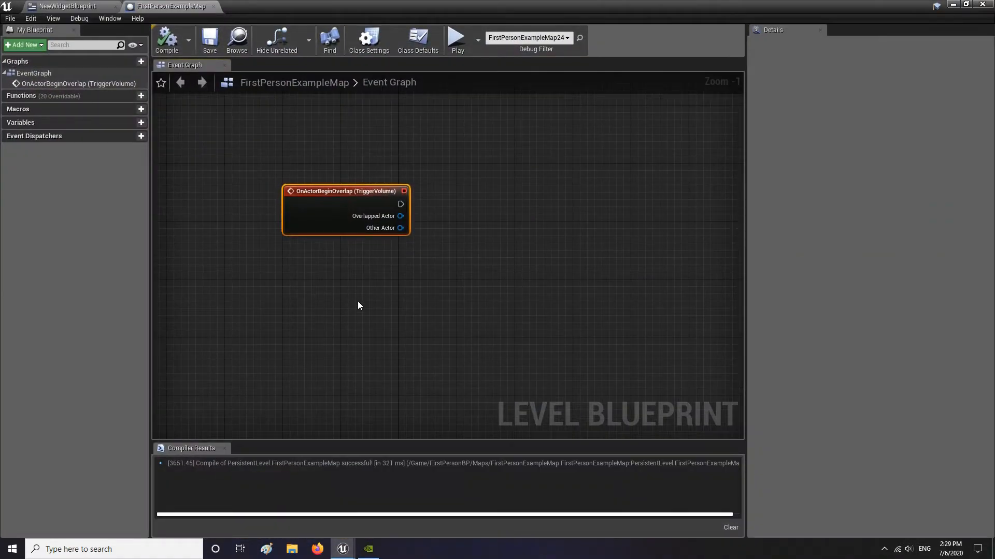
pyautogui.rightClick(358, 301)
pyautogui.click(385, 351)
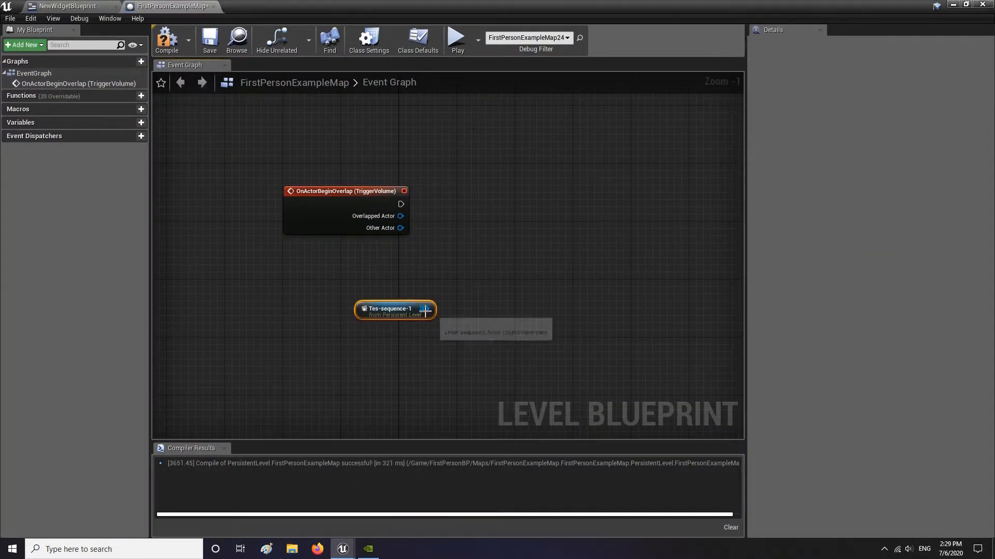
# - Add a Play (SequencePlayer) node from the Tes-sequence-1 reference and connect it to the trigger volume's OnActorBeginOverlap event
pyautogui.moveTo(426, 310); pyautogui.dragTo(489, 252)
pyautogui.write('play')
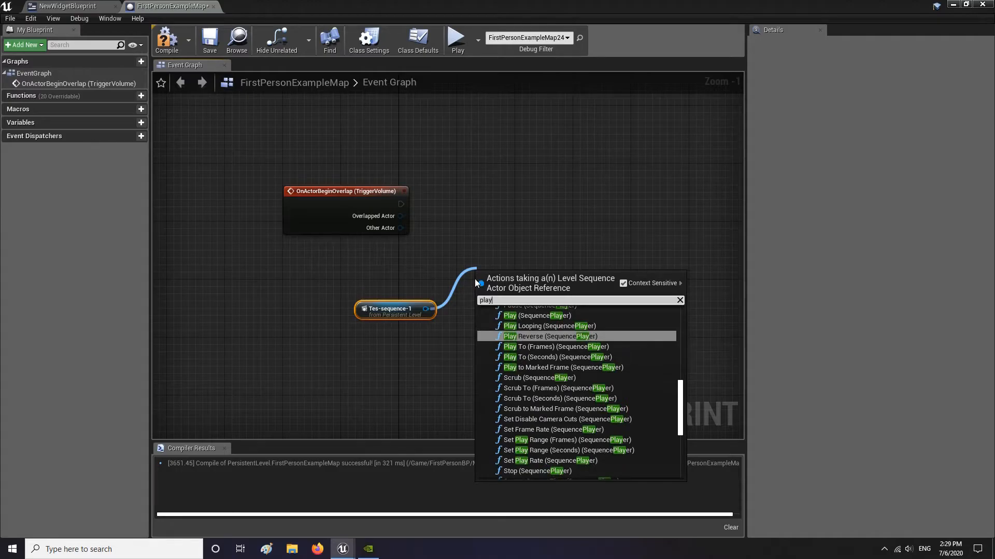
pyautogui.click(538, 316)
pyautogui.moveTo(510, 301); pyautogui.dragTo(402, 205)
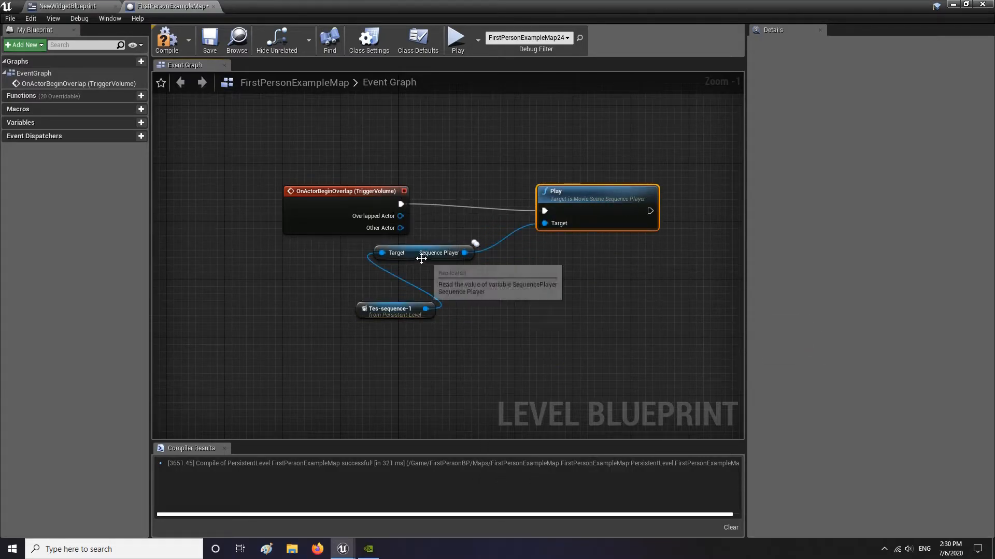
# - Tidy the Sequence Player and Play nodes, and compile and save the level blueprint
pyautogui.moveTo(421, 258); pyautogui.dragTo(484, 292)
pyautogui.moveTo(587, 198); pyautogui.dragTo(623, 190)
pyautogui.click(166, 39)
pyautogui.click(210, 39)
# - Play the level and walk onto the Lift to test the triggered sequence, and stop the session
pyautogui.click(952, 4)
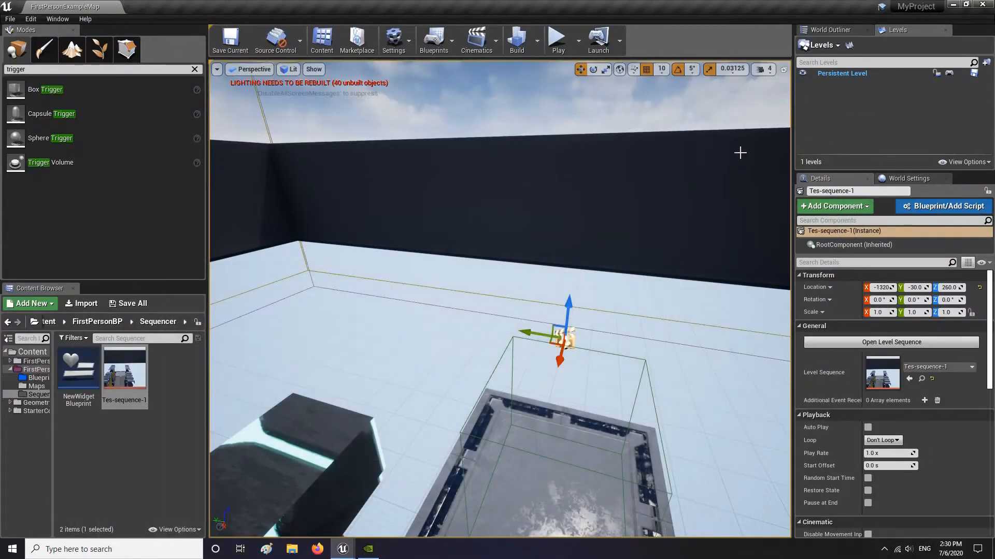
pyautogui.click(559, 39)
pyautogui.click(552, 91)
pyautogui.press('w')
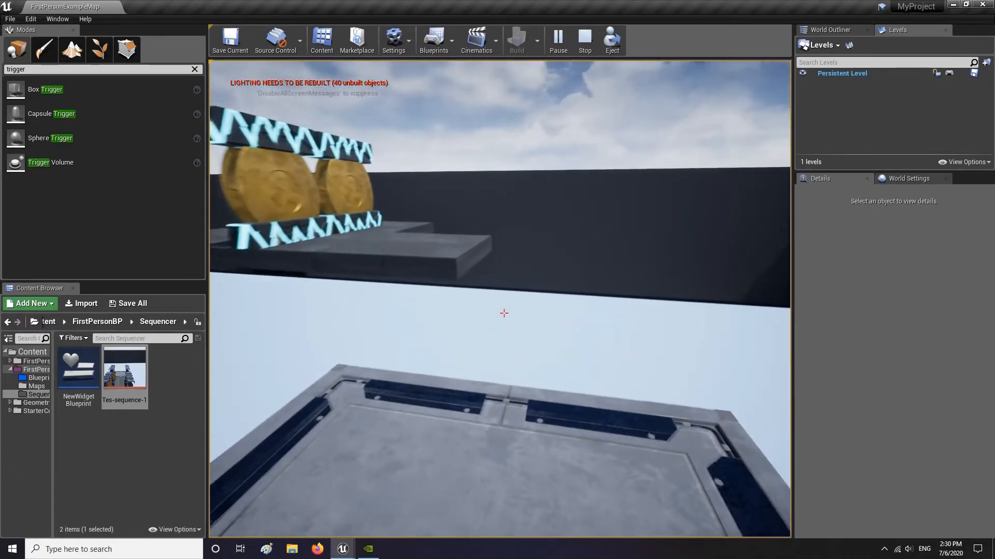
pyautogui.press('w')
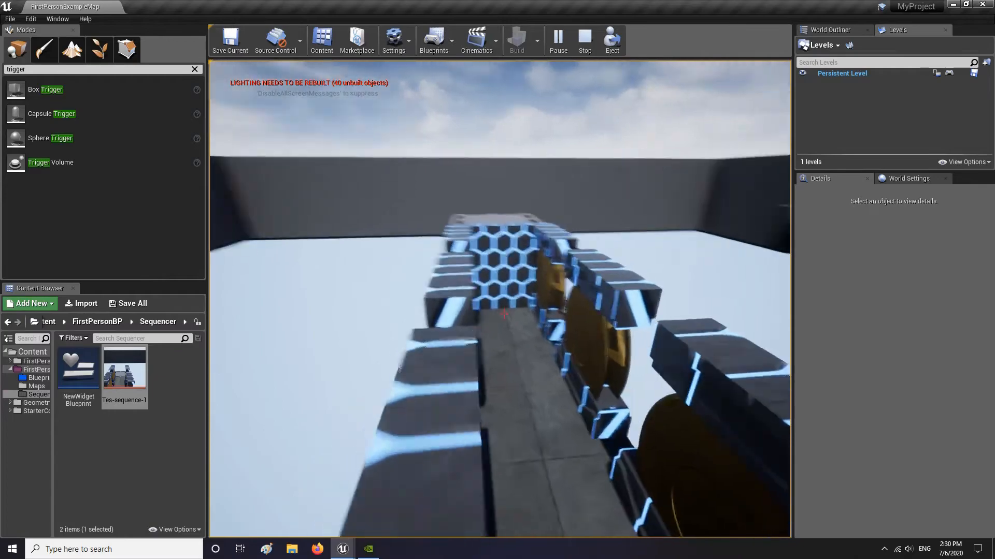
pyautogui.press('Escape')
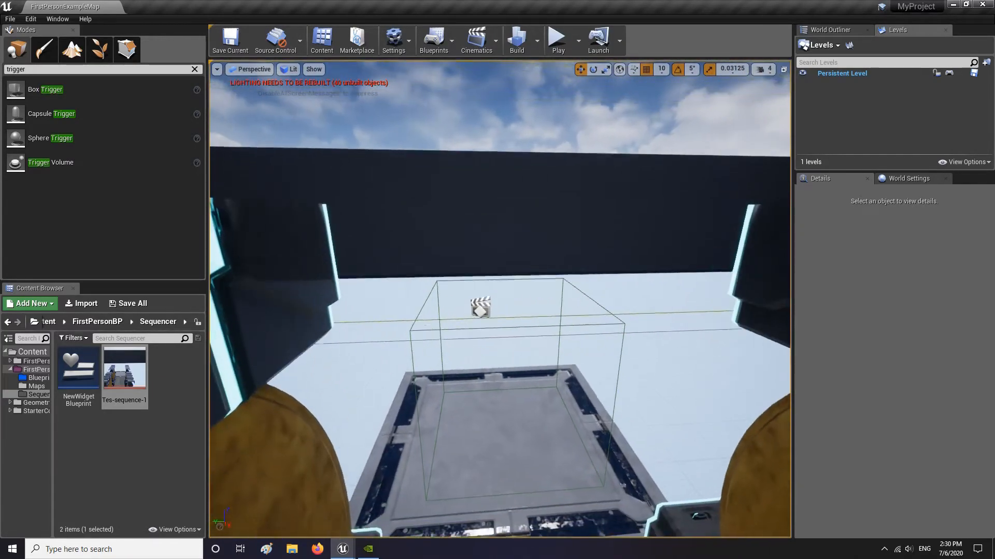
# - Clear the class search and open Tes-sequence-1 in the Sequencer
pyautogui.moveTo(543, 219); pyautogui.dragTo(539, 247)
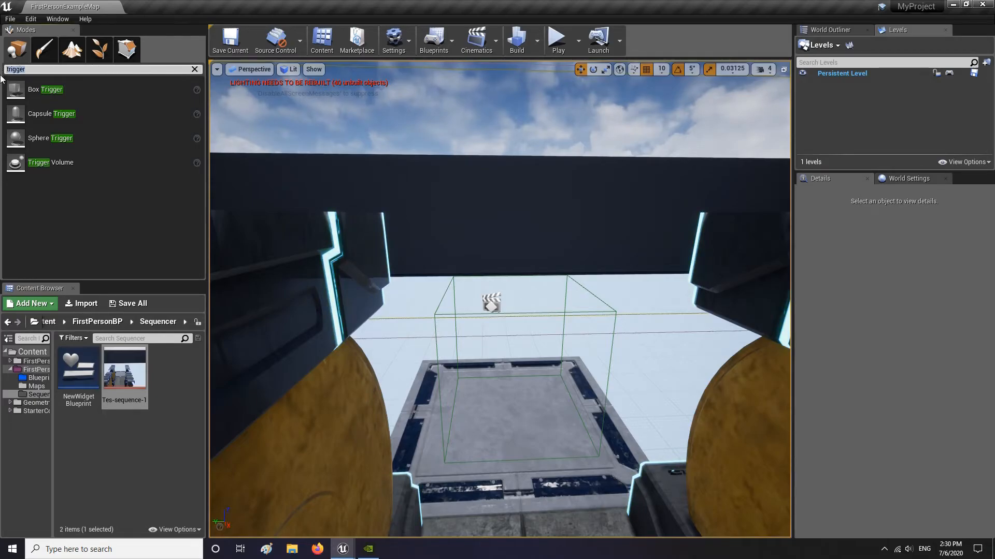
pyautogui.press('BackSpace')
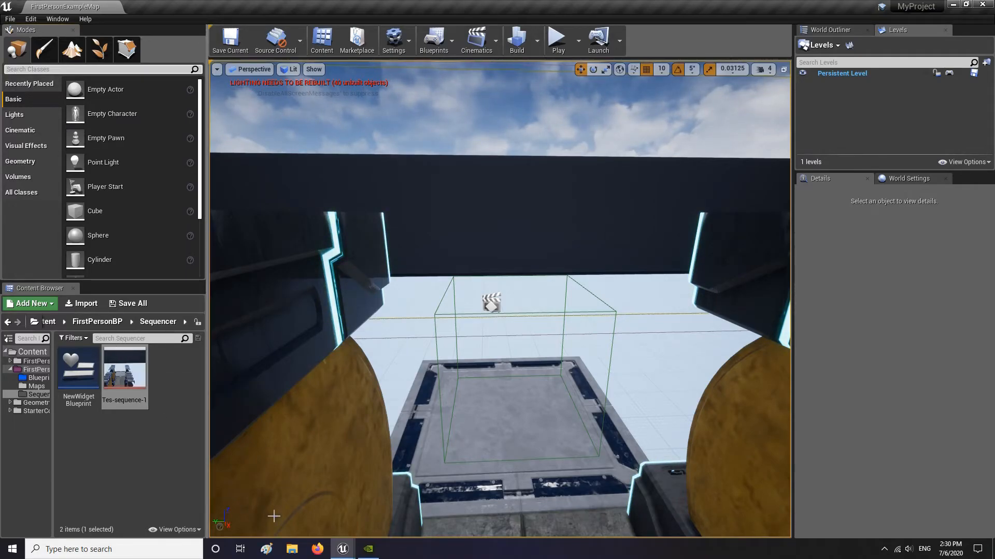
pyautogui.moveTo(343, 550)
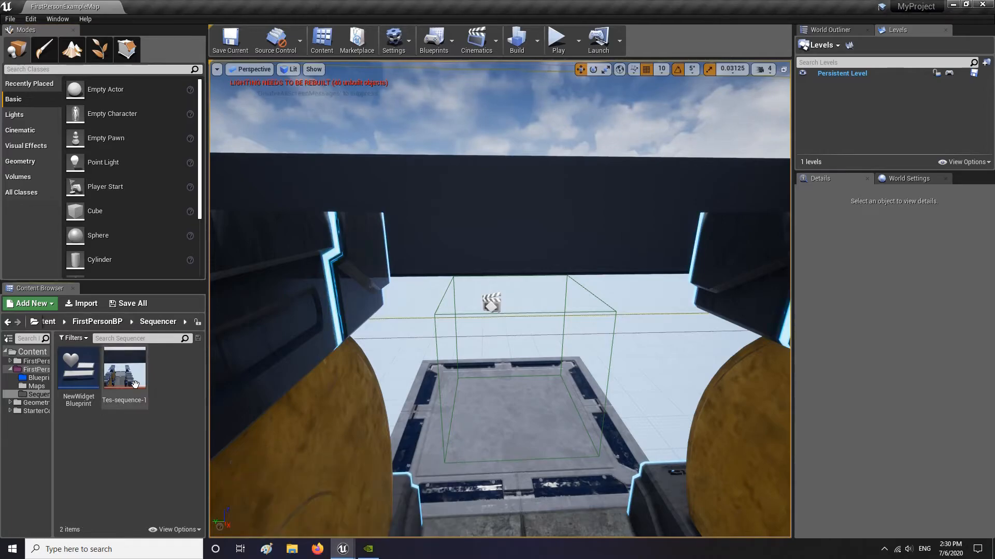
pyautogui.doubleClick(133, 383)
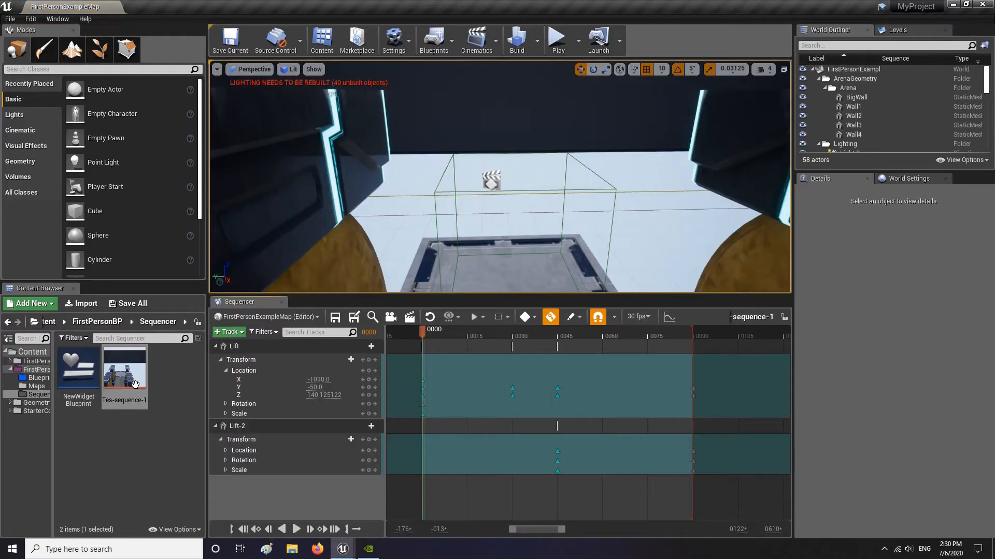
# - Set When Finished to Keep State for the Lift's transform section
pyautogui.rightClick(471, 383)
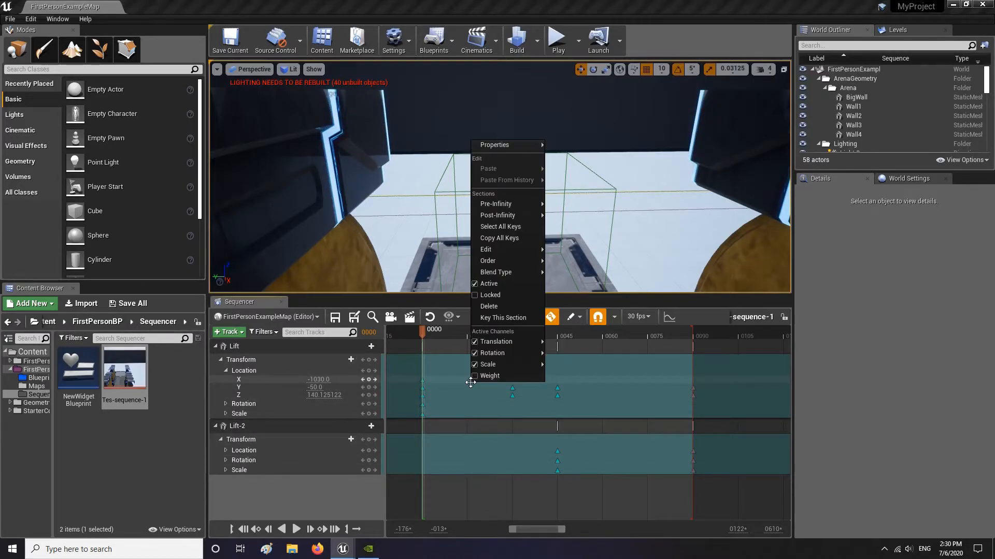
pyautogui.moveTo(509, 149)
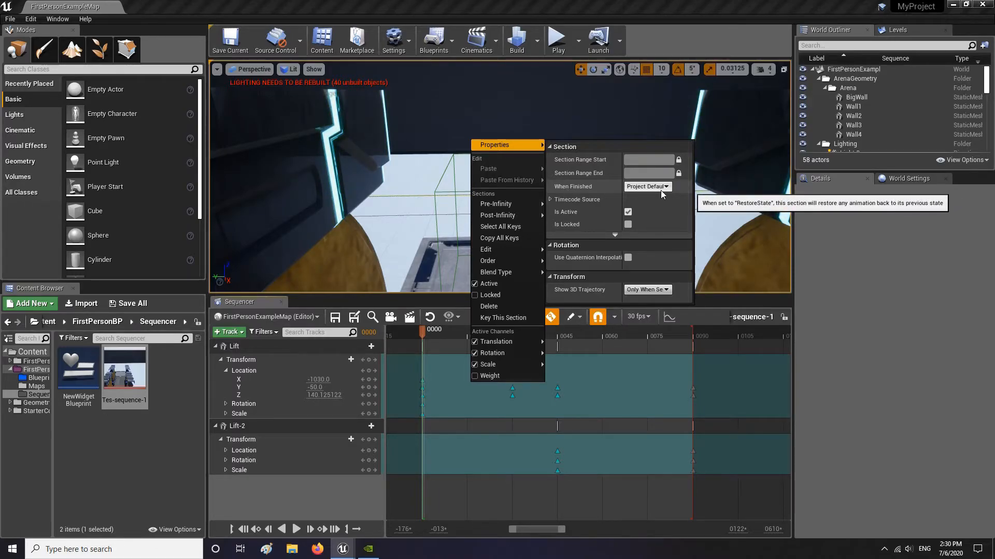
pyautogui.click(30, 19)
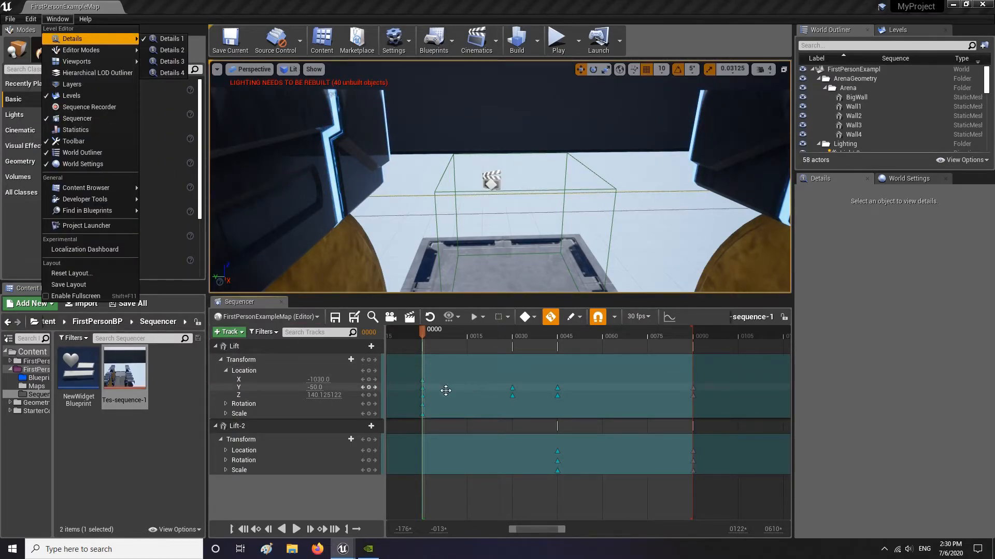
pyautogui.click(464, 387)
pyautogui.rightClick(466, 379)
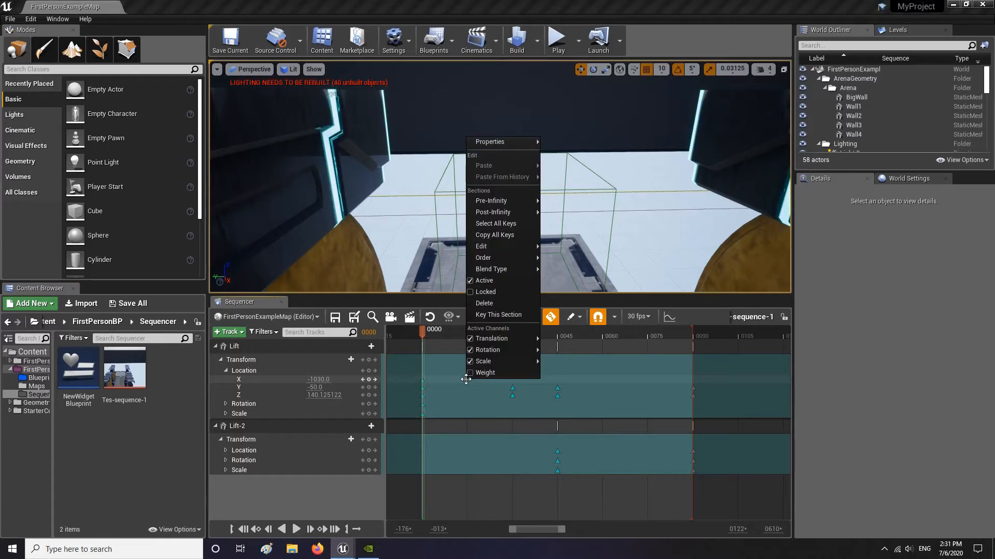
pyautogui.moveTo(503, 138)
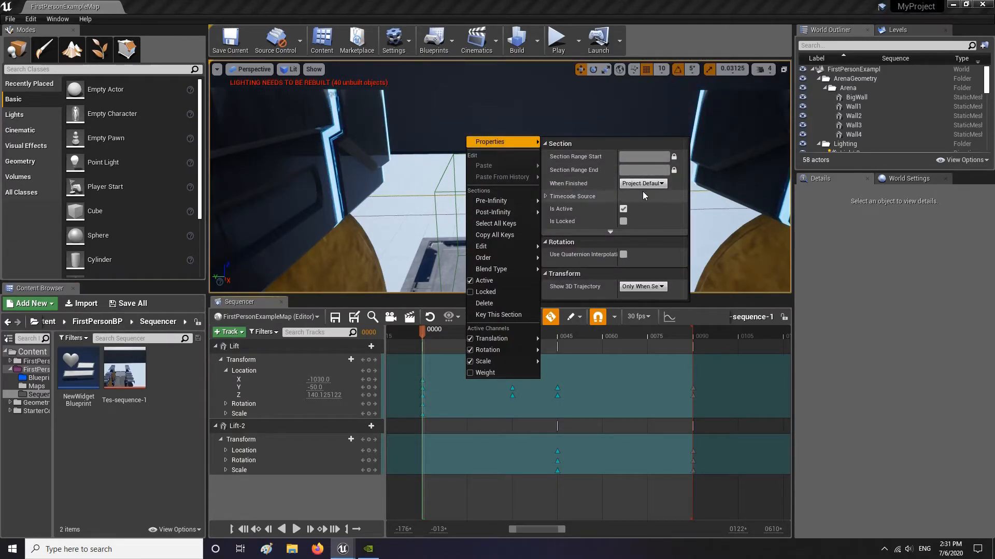
pyautogui.click(657, 184)
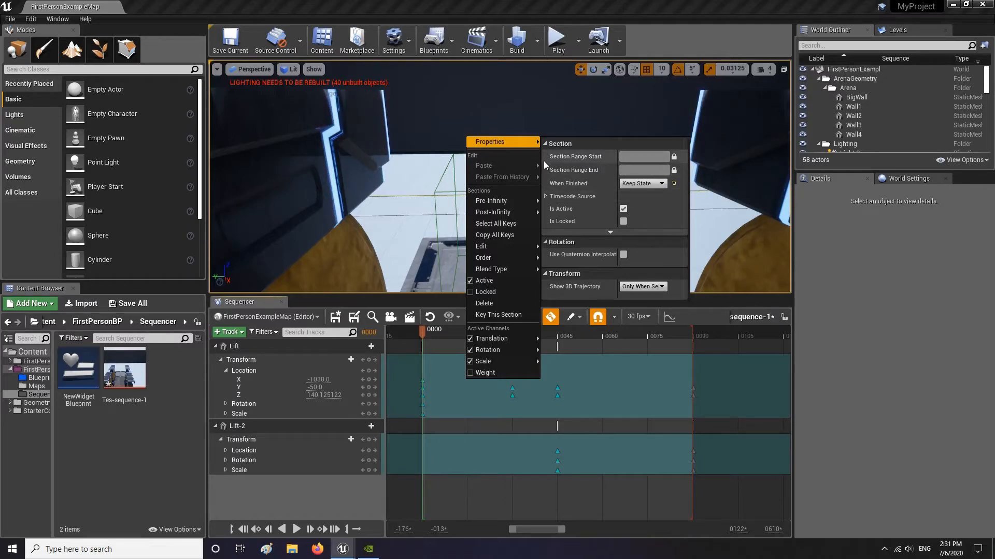
pyautogui.click(591, 452)
# - Set When Finished to Keep State for Lift-2's transform section, and save all changes
pyautogui.rightClick(502, 452)
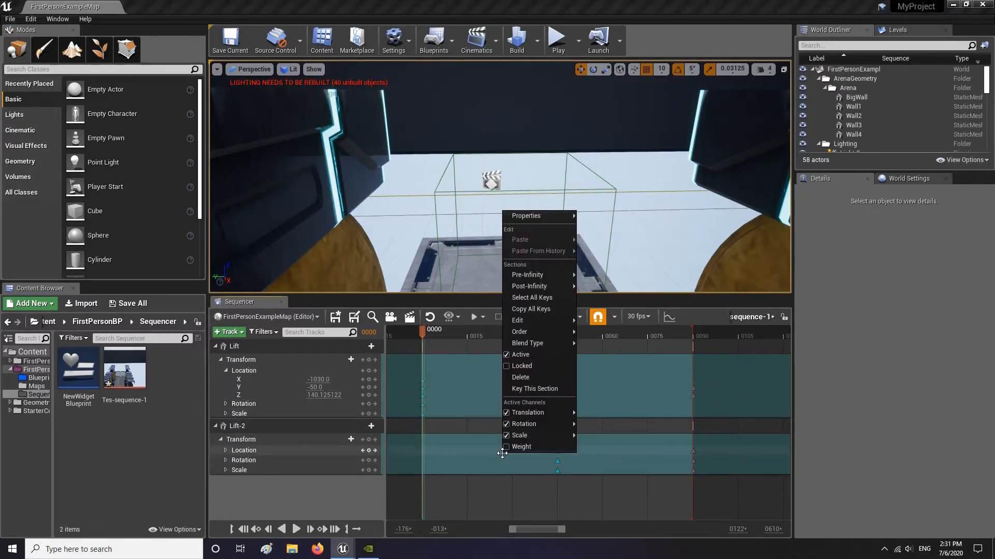
pyautogui.moveTo(536, 219)
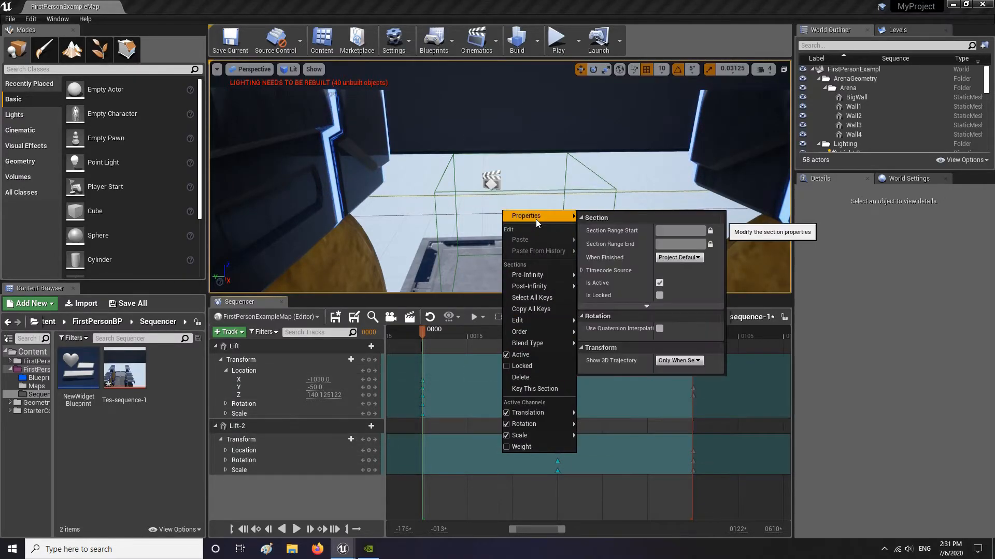
pyautogui.click(689, 259)
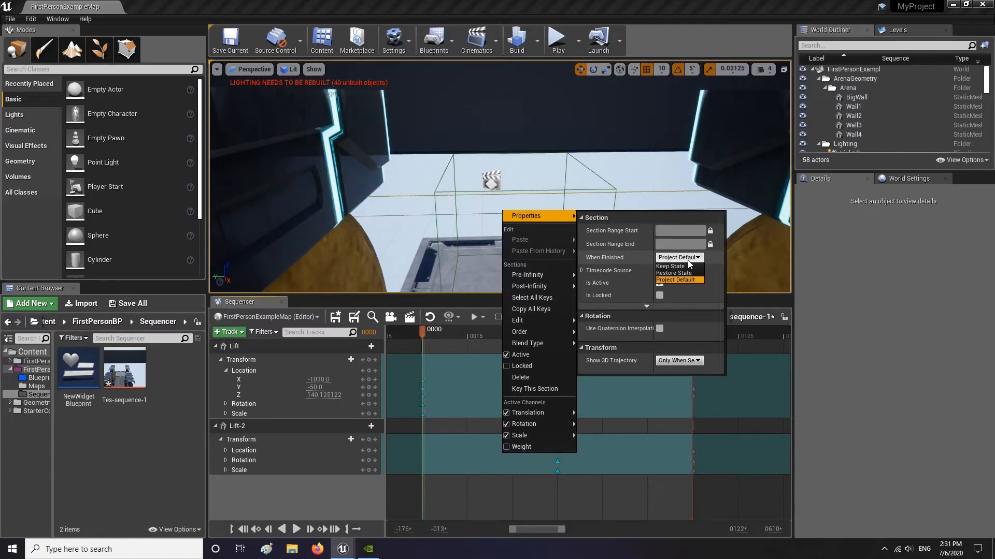
pyautogui.click(679, 268)
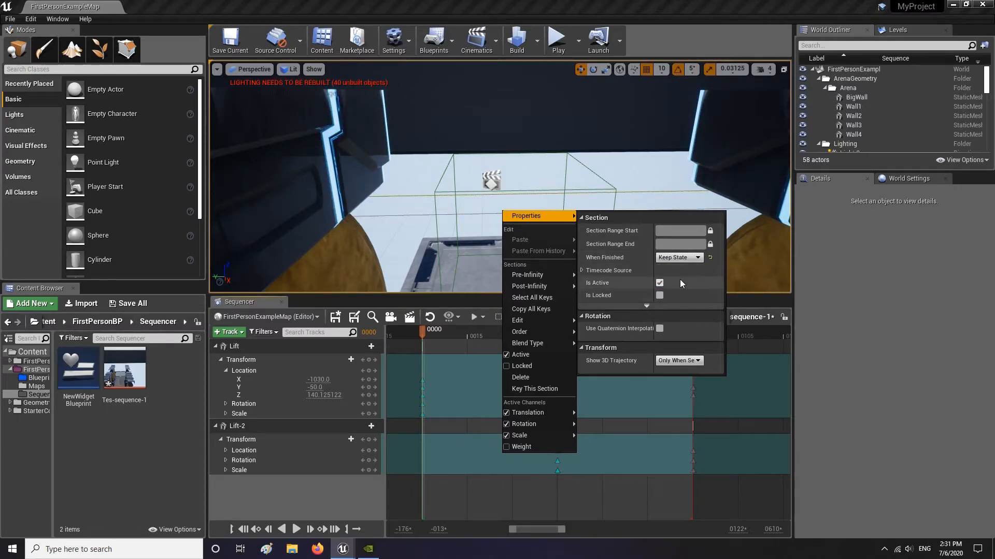
pyautogui.click(666, 452)
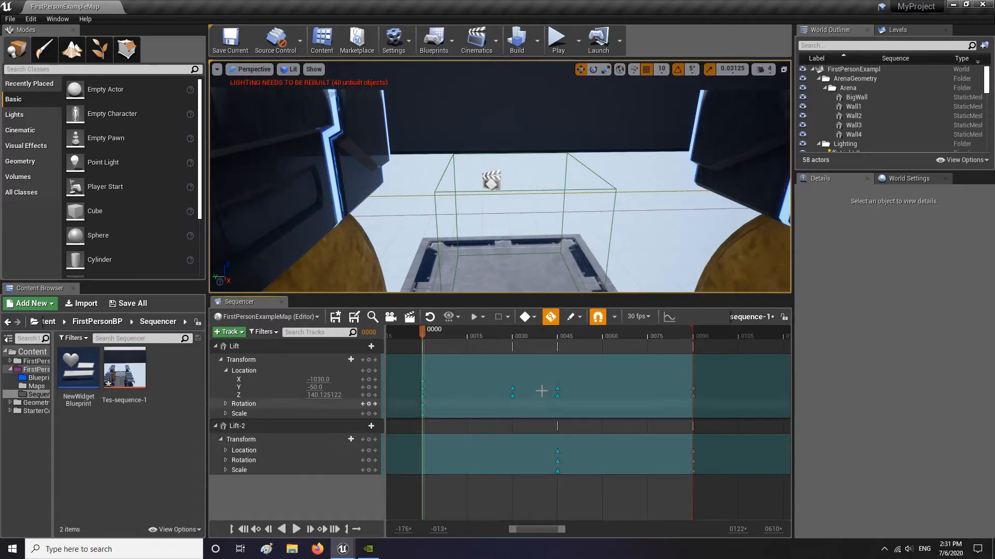
pyautogui.click(128, 304)
# - Play the level again and ride the lifts to check that they keep their end positions, and stop the session
pyautogui.click(604, 370)
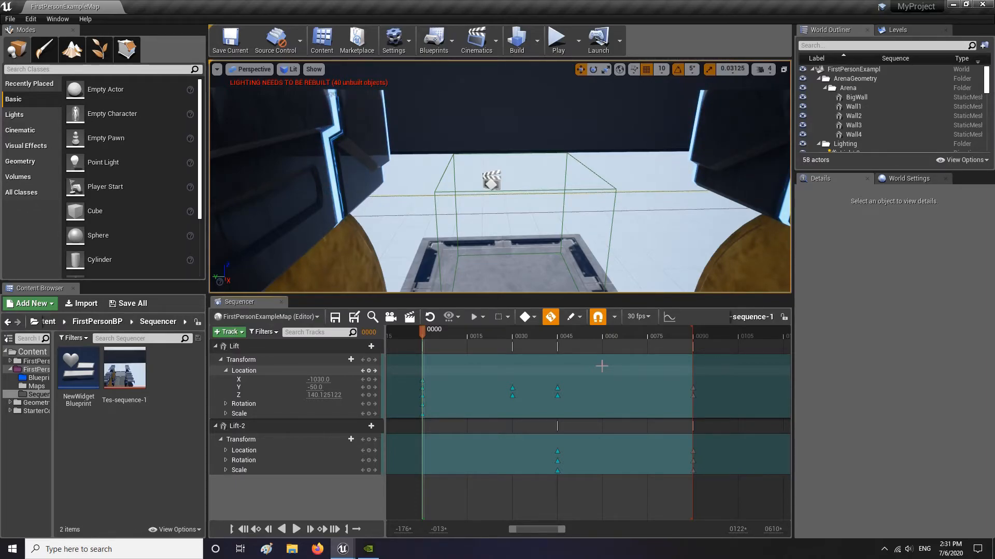
pyautogui.press('s')
pyautogui.moveTo(486, 260)
pyautogui.mouseDown(button='right')
pyautogui.moveTo(473, 246)
pyautogui.moveTo(484, 274)
pyautogui.mouseUp(button='right')
pyautogui.press('w')
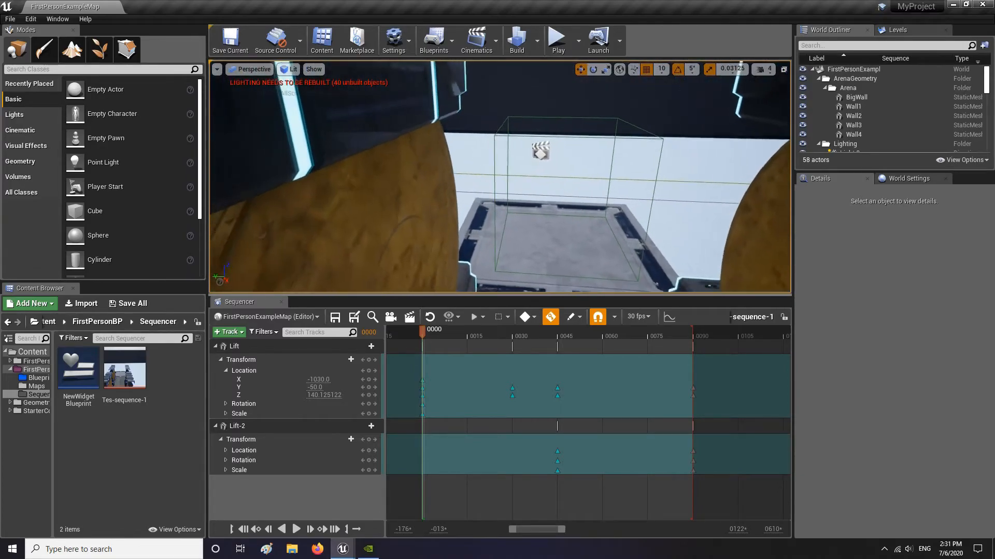
pyautogui.click(558, 41)
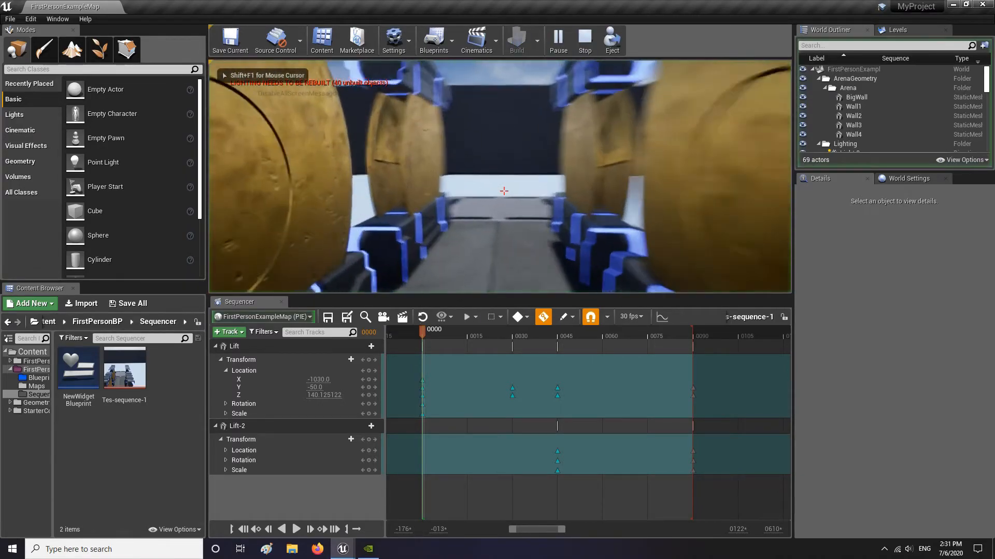
pyautogui.press('w')
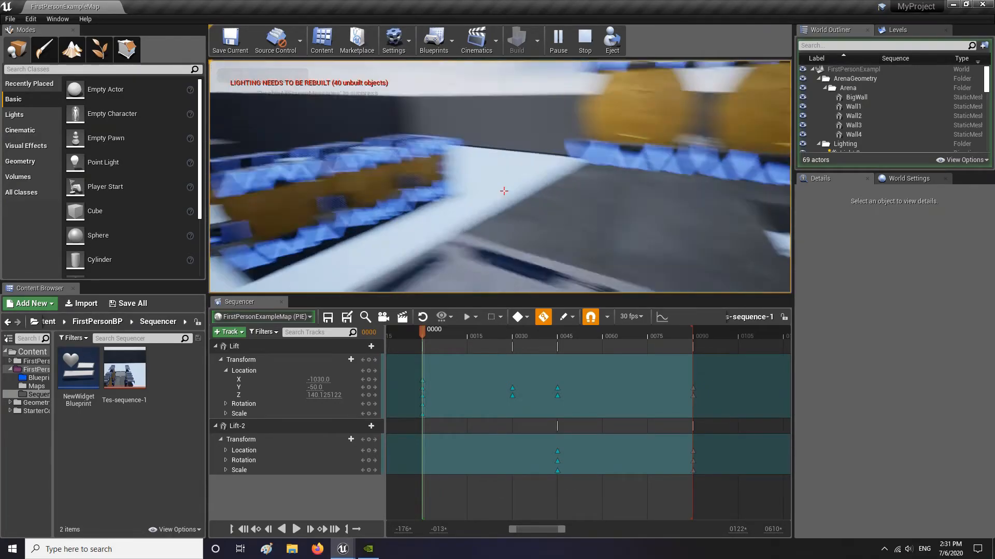
pyautogui.press('w')
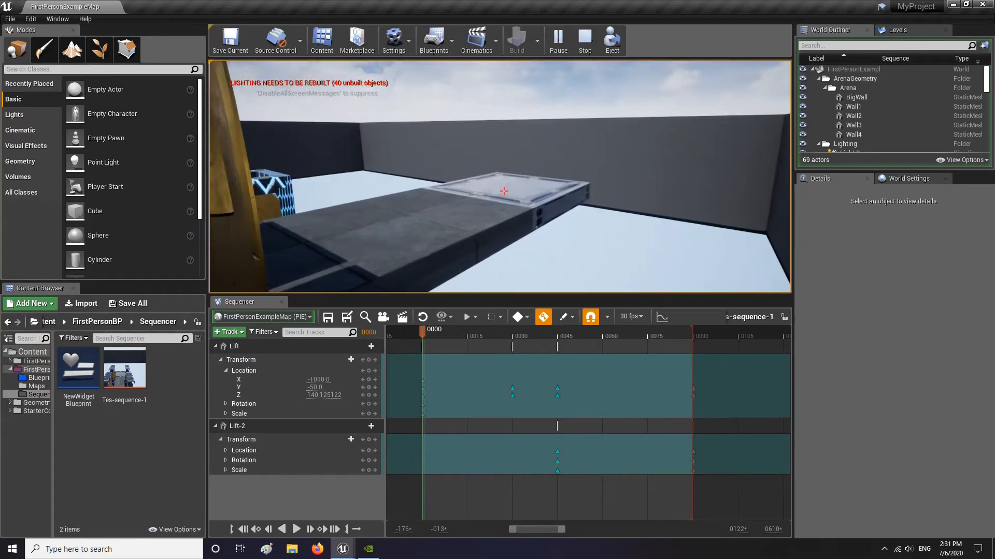
pyautogui.press('Escape')
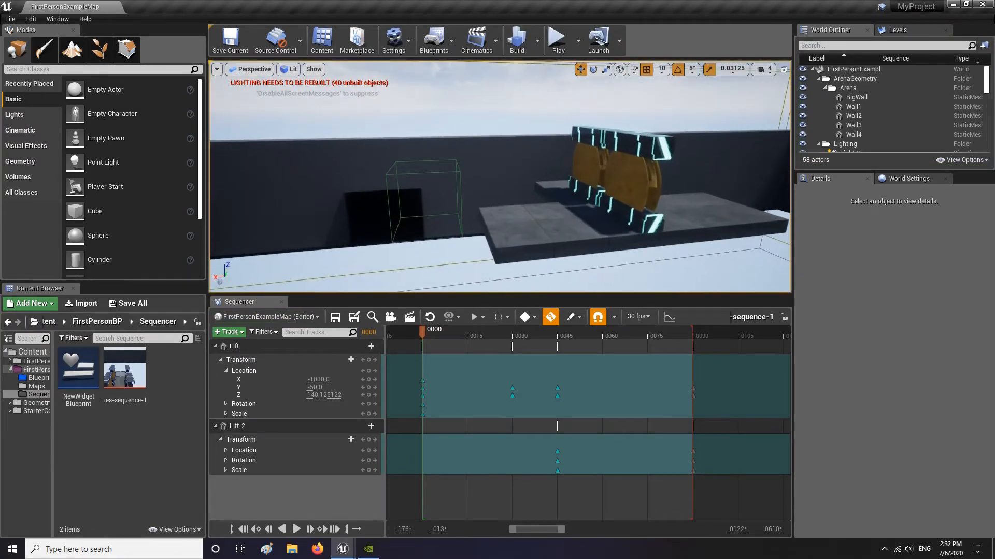
# - Add an OnActorBeginOverlap event for the second trigger volume, beside the raised ledge, to the level blueprint
pyautogui.click(451, 172)
pyautogui.click(896, 31)
pyautogui.click(948, 74)
pyautogui.moveTo(409, 395); pyautogui.dragTo(444, 286, button='right')
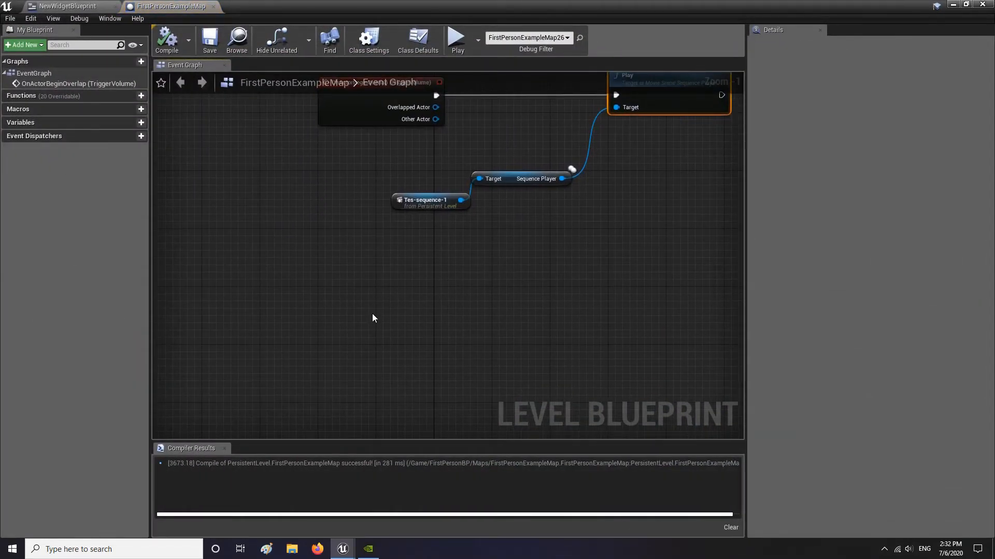
pyautogui.rightClick(364, 315)
pyautogui.click(342, 332)
pyautogui.click(348, 342)
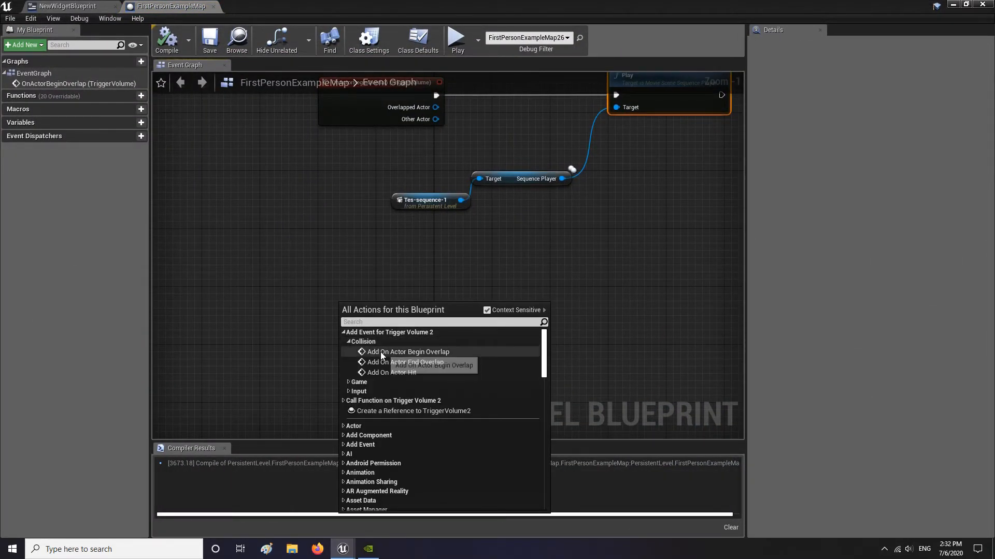
pyautogui.click(381, 353)
# - Add a Play Reverse node from the Sequence Player and connect it to the TriggerVolume2 overlap event
pyautogui.moveTo(562, 178); pyautogui.dragTo(664, 324)
pyautogui.write('reverse')
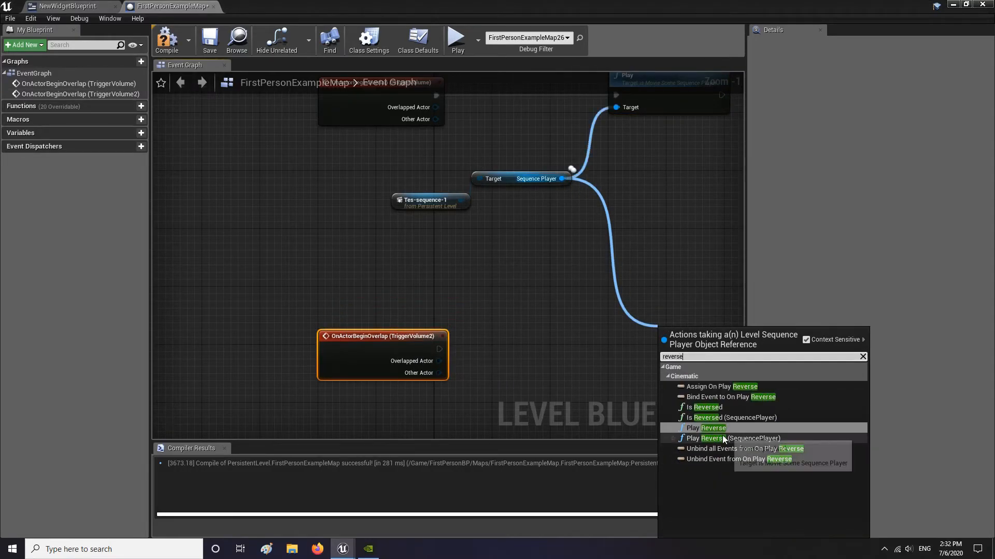
pyautogui.click(720, 429)
pyautogui.moveTo(666, 349); pyautogui.dragTo(450, 377)
pyautogui.moveTo(680, 366); pyautogui.dragTo(673, 373)
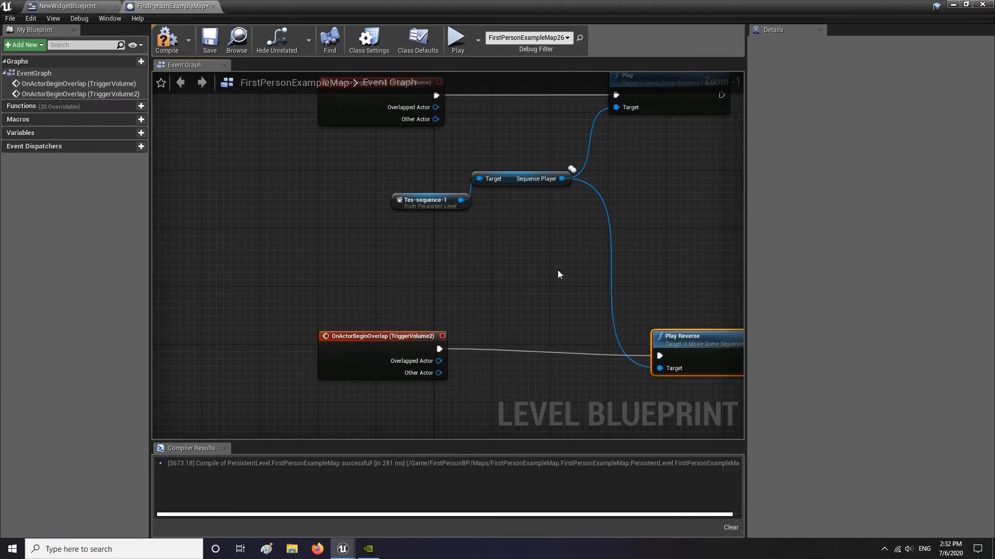
# - Compile and save the level blueprint with the reverse-play logic, and return to the level editor
pyautogui.click(171, 46)
pyautogui.click(213, 43)
pyautogui.click(953, 4)
# - Close the Sequencer, play the level to test the forward and reverse lift triggers, and stop the session
pyautogui.click(558, 40)
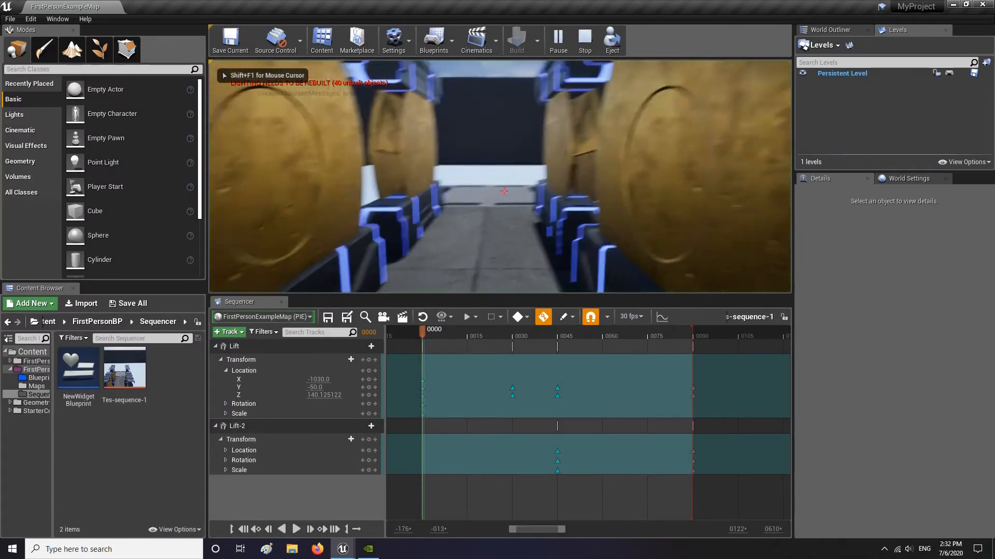
pyautogui.click(281, 302)
pyautogui.click(558, 40)
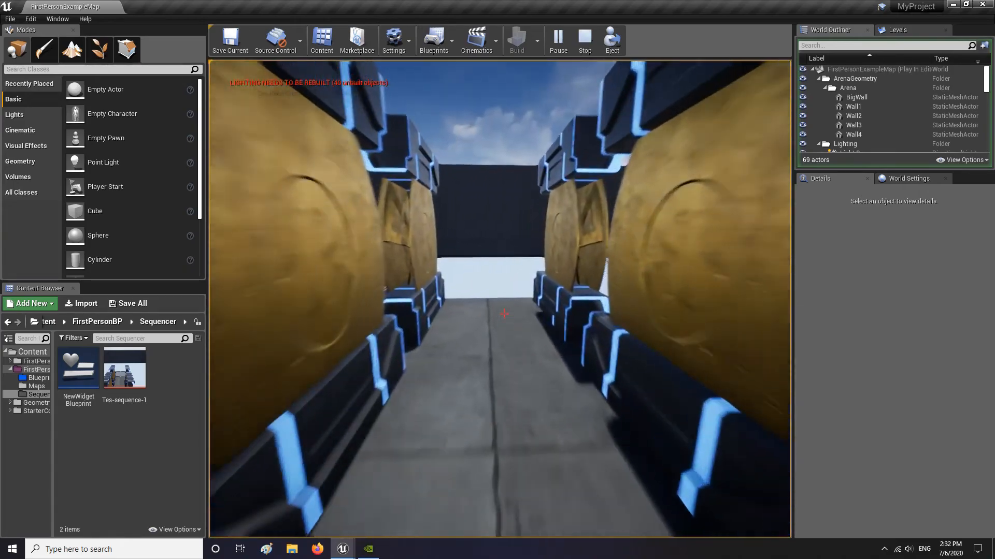
pyautogui.press('Escape')
# - Examine the finished level layout from several angles, including the columned walkway, lift platform, raised ledge and both trigger volumes
pyautogui.moveTo(690, 141); pyautogui.dragTo(599, 178, button='right')
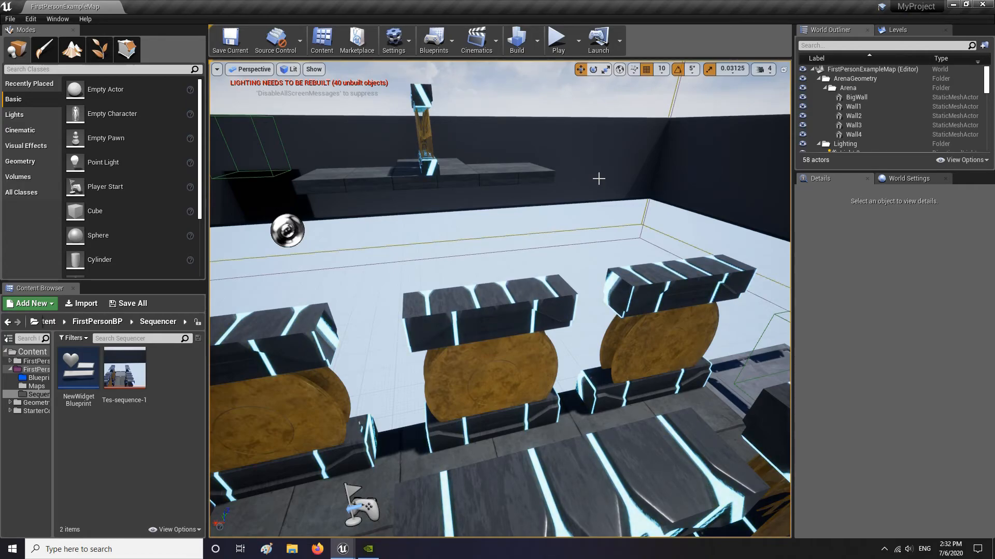
pyautogui.moveTo(652, 322); pyautogui.dragTo(693, 358, button='right')
pyautogui.press('s')
pyautogui.press('w')
pyautogui.press('a')
pyautogui.press('d')
pyautogui.press('w')
pyautogui.press('a')
pyautogui.press('d')
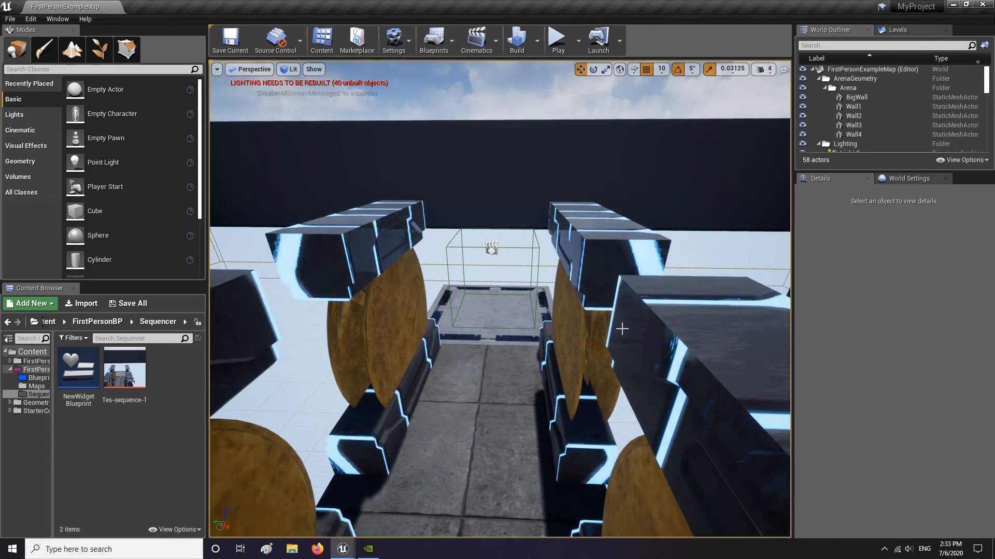
pyautogui.press('s')
pyautogui.moveTo(621, 328); pyautogui.dragTo(528, 332, button='right')
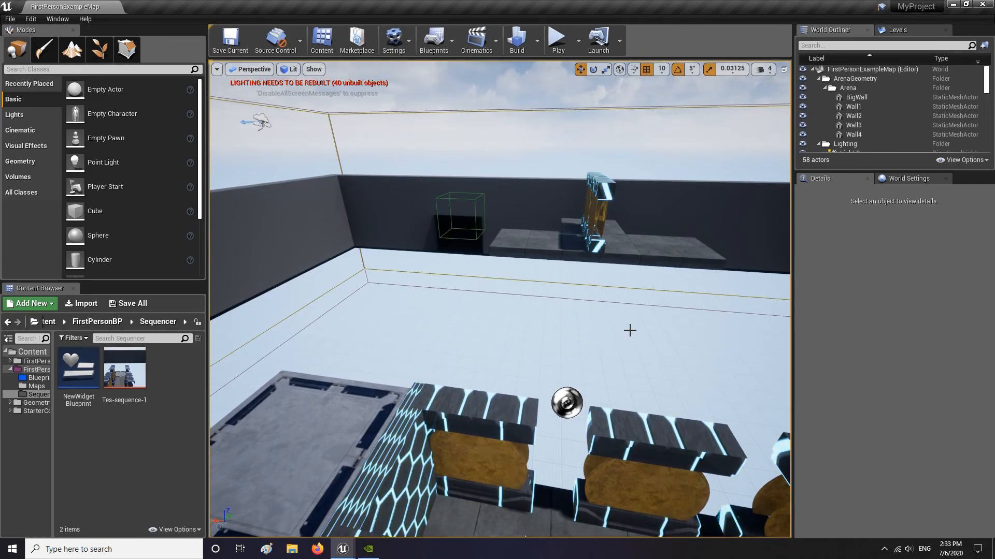
pyautogui.moveTo(540, 321)
pyautogui.mouseDown(button='right')
pyautogui.moveTo(627, 324)
pyautogui.moveTo(540, 322)
pyautogui.mouseUp(button='right')
pyautogui.press('w')
pyautogui.press('a')
pyautogui.press('d')
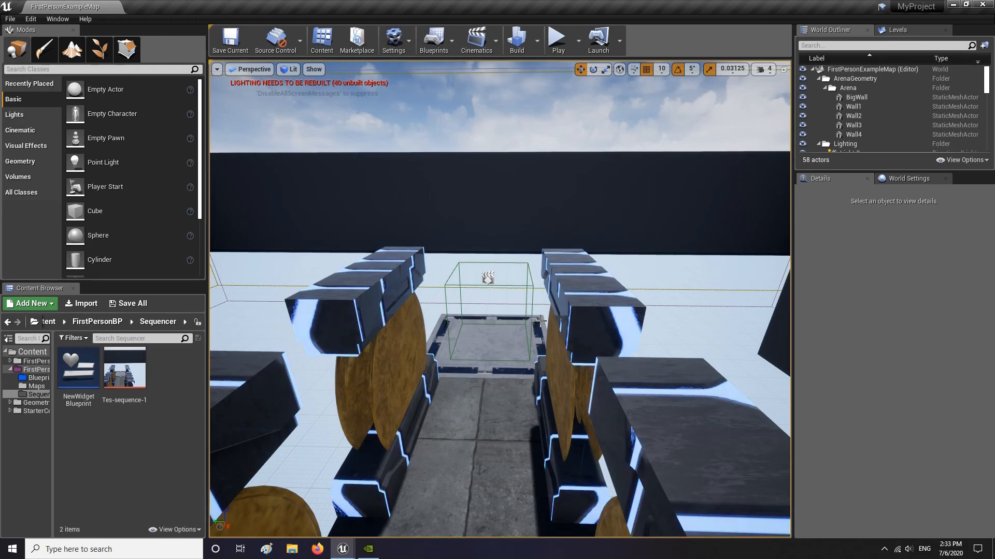